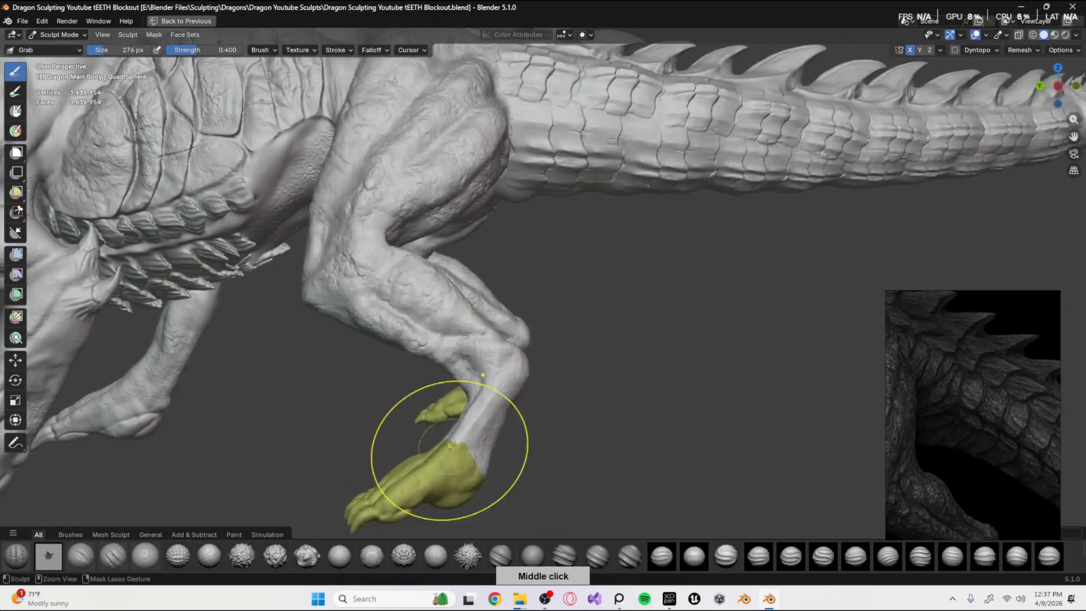
# Examine the dragon's limbs, ribcage, neck spikes and tail from close up and as a whole figure.
pyautogui.keyDown('shift'); pyautogui.moveTo(339, 245); pyautogui.dragTo(633, 456, button='middle'); pyautogui.keyUp('shift')
pyautogui.keyDown('shift'); pyautogui.moveTo(543, 455); pyautogui.dragTo(243, 281, button='middle'); pyautogui.keyUp('shift')
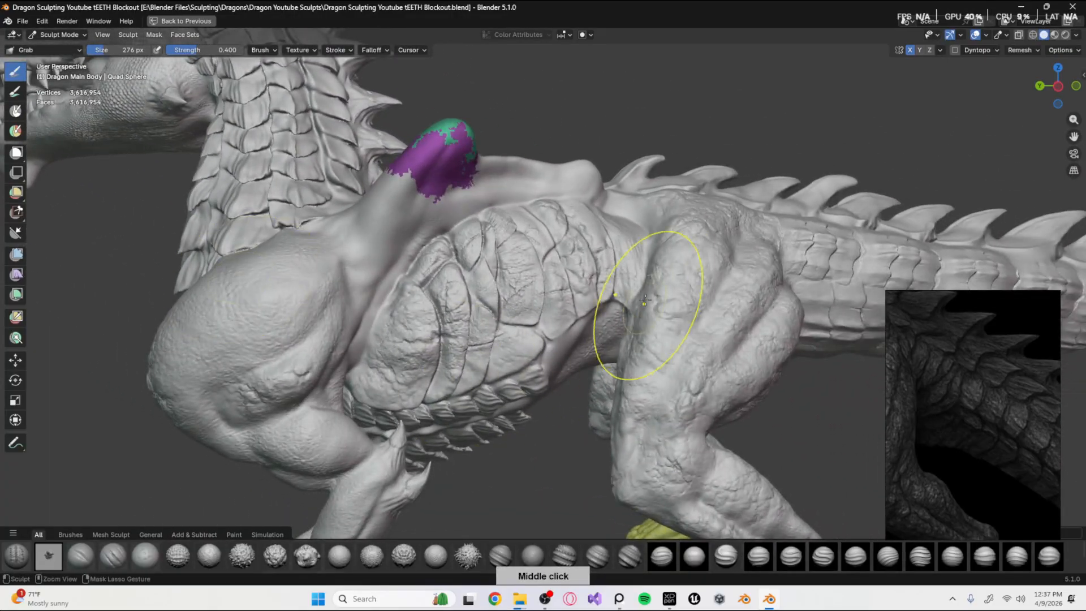
pyautogui.keyDown('ctrl'); pyautogui.moveTo(650, 303); pyautogui.dragTo(583, 304, button='middle'); pyautogui.keyUp('ctrl')
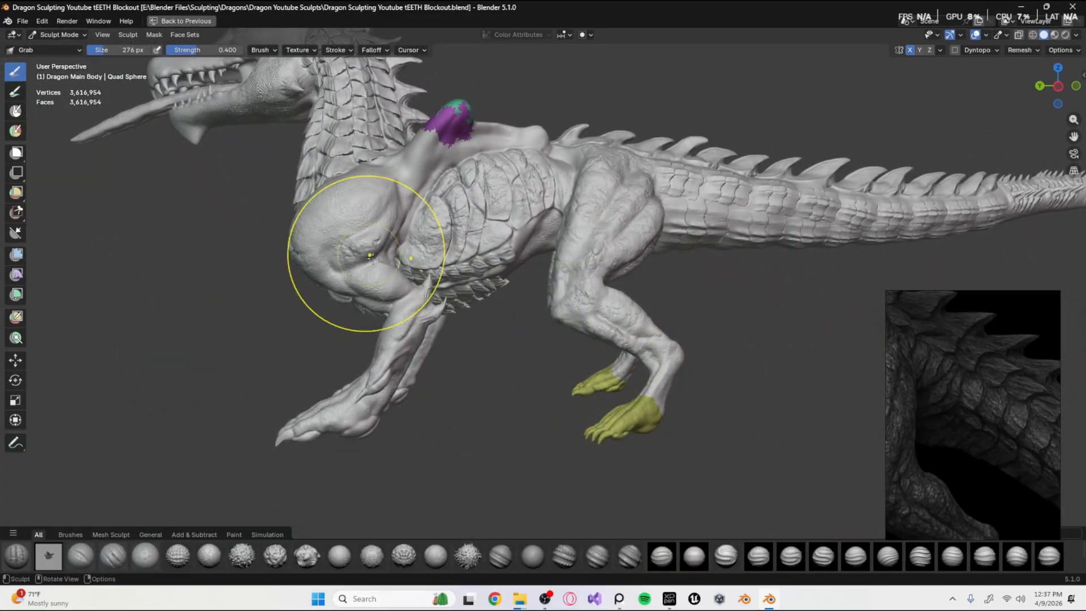
pyautogui.keyDown('shift'); pyautogui.moveTo(364, 242); pyautogui.dragTo(424, 207, button='middle'); pyautogui.keyUp('shift')
pyautogui.keyDown('shift'); pyautogui.moveTo(399, 349); pyautogui.dragTo(300, 372, button='middle'); pyautogui.keyUp('shift')
pyautogui.keyDown('ctrl'); pyautogui.moveTo(454, 358); pyautogui.dragTo(451, 416, button='middle'); pyautogui.keyUp('ctrl')
pyautogui.moveTo(441, 421); pyautogui.dragTo(470, 346, button='middle')
pyautogui.keyDown('ctrl'); pyautogui.moveTo(475, 373); pyautogui.dragTo(497, 371, button='middle'); pyautogui.keyUp('ctrl')
pyautogui.keyDown('ctrl'); pyautogui.moveTo(499, 324); pyautogui.dragTo(506, 361, button='middle'); pyautogui.keyUp('ctrl')
pyautogui.keyDown('shift'); pyautogui.moveTo(681, 399); pyautogui.dragTo(365, 268, button='middle'); pyautogui.keyUp('shift')
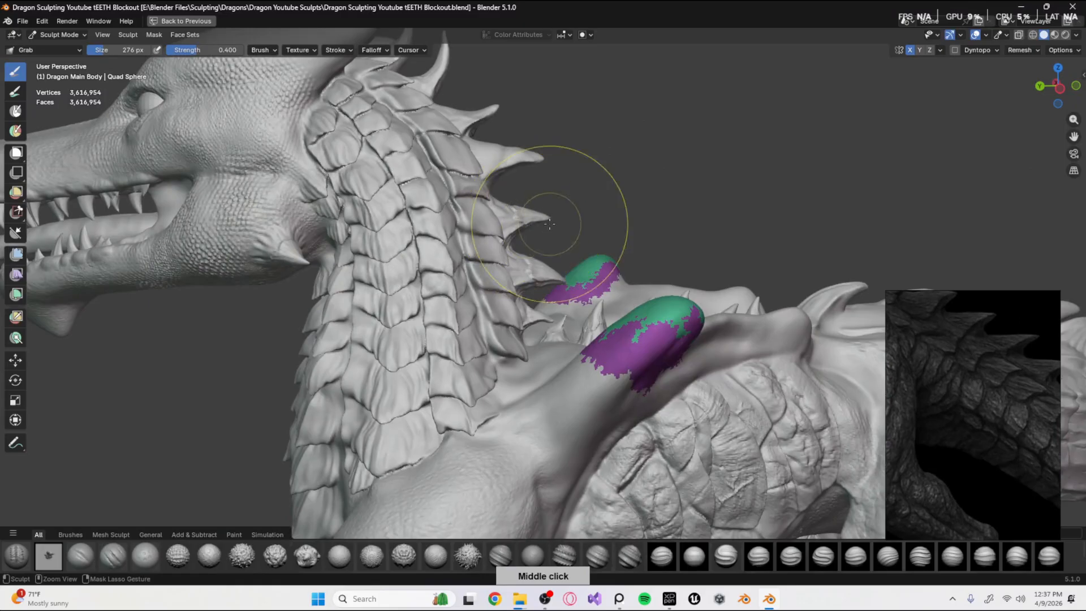
pyautogui.keyDown('ctrl'); pyautogui.moveTo(553, 204); pyautogui.dragTo(565, 295, button='middle'); pyautogui.keyUp('ctrl')
pyautogui.keyDown('shift'); pyautogui.moveTo(651, 317); pyautogui.dragTo(361, 249, button='middle'); pyautogui.keyUp('shift')
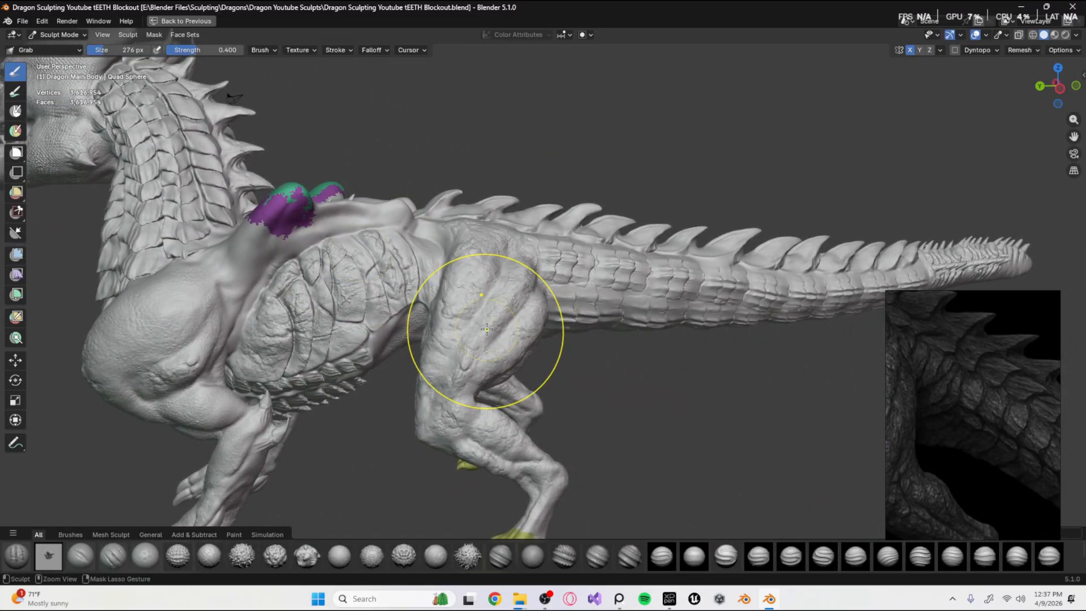
pyautogui.moveTo(485, 327)
pyautogui.keyDown('ctrl'); pyautogui.mouseDown(button='middle')
pyautogui.moveTo(482, 286)
pyautogui.moveTo(485, 312)
pyautogui.mouseUp(button='middle'); pyautogui.keyUp('ctrl')
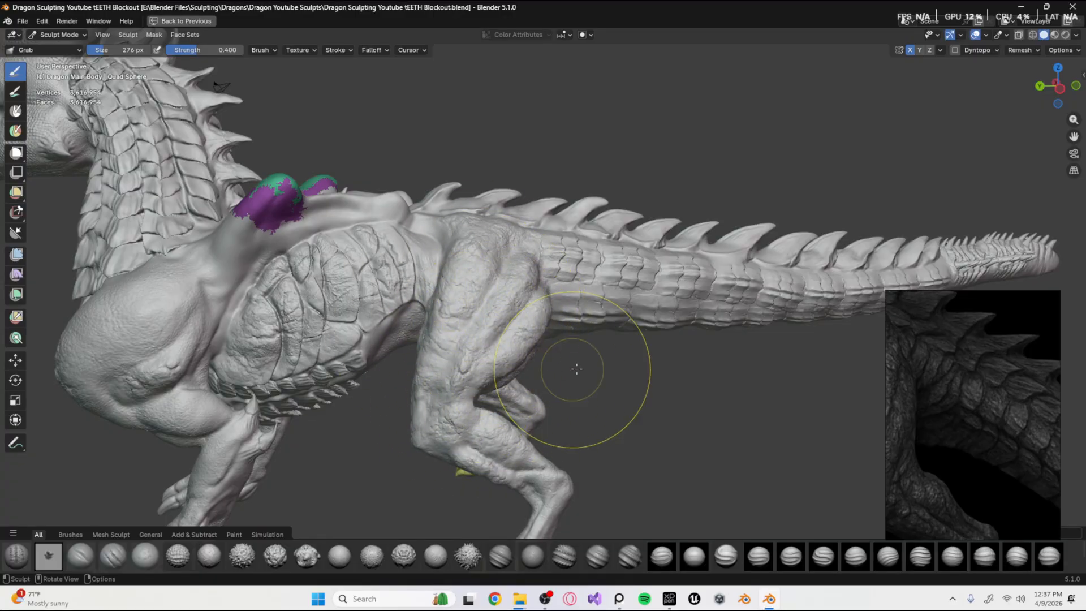
pyautogui.moveTo(636, 283)
pyautogui.keyDown('ctrl'); pyautogui.mouseDown(button='middle')
pyautogui.moveTo(613, 355)
pyautogui.moveTo(601, 329)
pyautogui.moveTo(605, 340)
pyautogui.mouseUp(button='middle'); pyautogui.keyUp('ctrl')
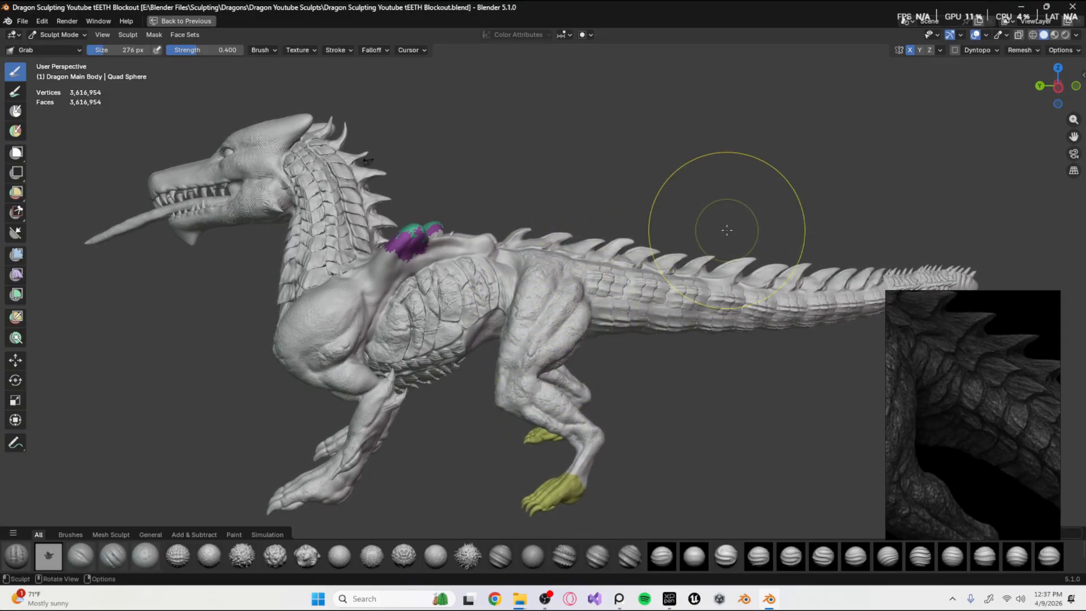
pyautogui.moveTo(558, 340)
pyautogui.mouseDown(button='middle')
pyautogui.moveTo(487, 328)
pyautogui.moveTo(568, 354)
pyautogui.moveTo(509, 339)
pyautogui.mouseUp(button='middle')
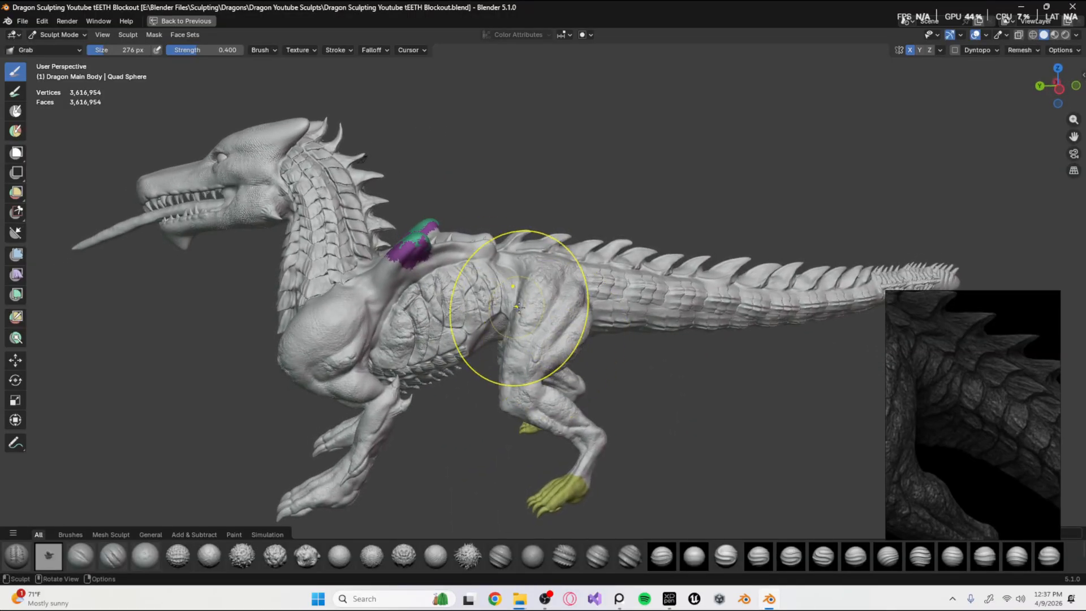
pyautogui.scroll(5, 511, 329)
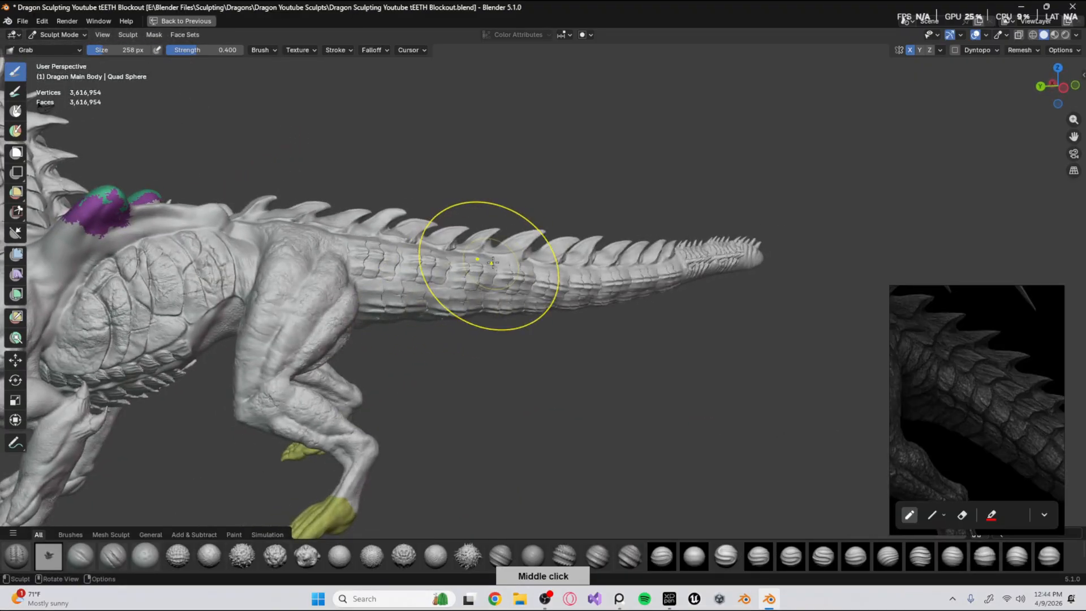
# Switch to the Draw Sharp brush, set its size to 108 px, and compare the tail scales with the reference image.
pyautogui.press('d')
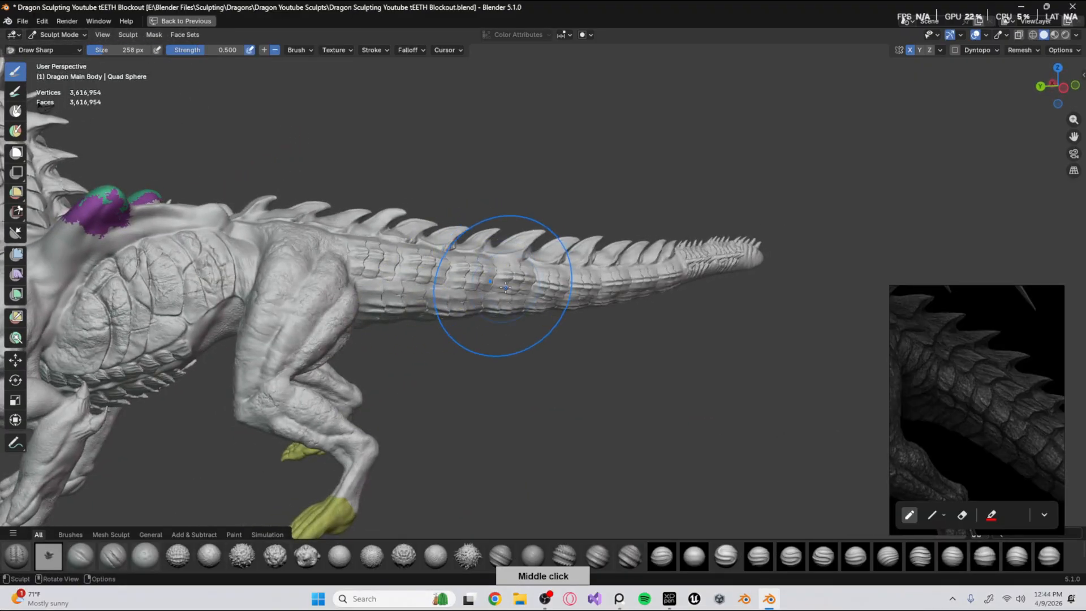
pyautogui.press('f')
pyautogui.click(529, 305)
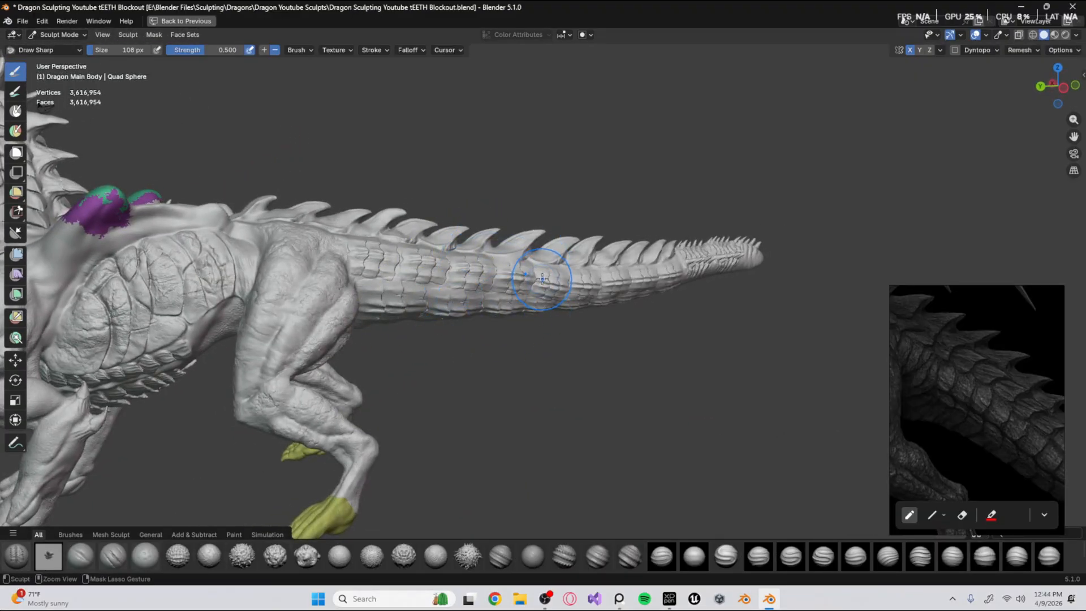
pyautogui.moveTo(542, 279); pyautogui.dragTo(459, 351, button='middle')
pyautogui.keyDown('shift'); pyautogui.moveTo(460, 351); pyautogui.dragTo(434, 333, button='middle'); pyautogui.keyUp('shift')
pyautogui.moveTo(971, 400); pyautogui.dragTo(959, 363, button='middle')
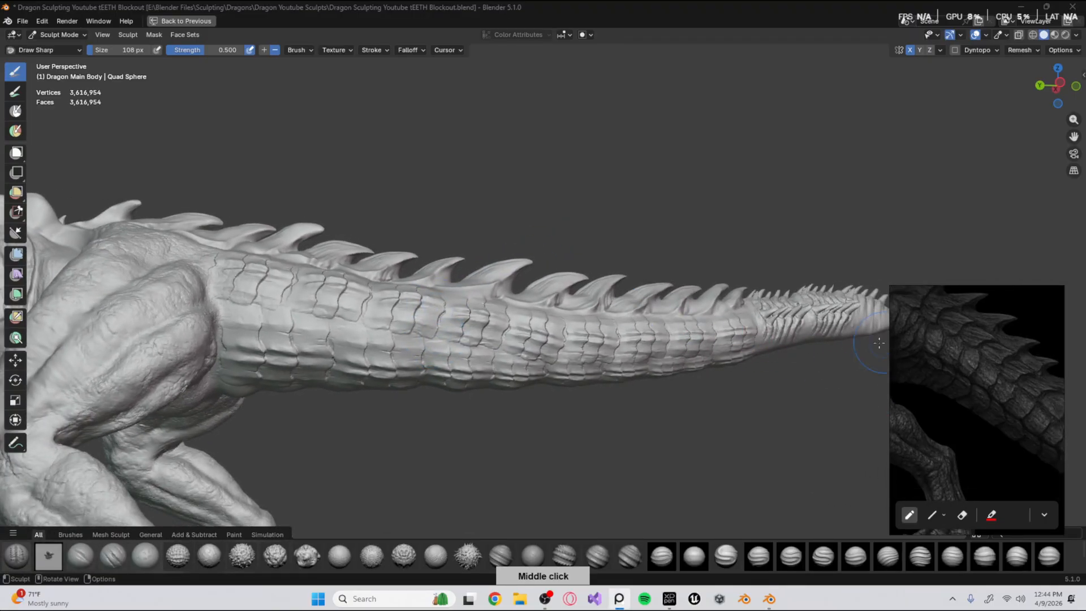
pyautogui.moveTo(238, 272); pyautogui.dragTo(228, 182, button='middle')
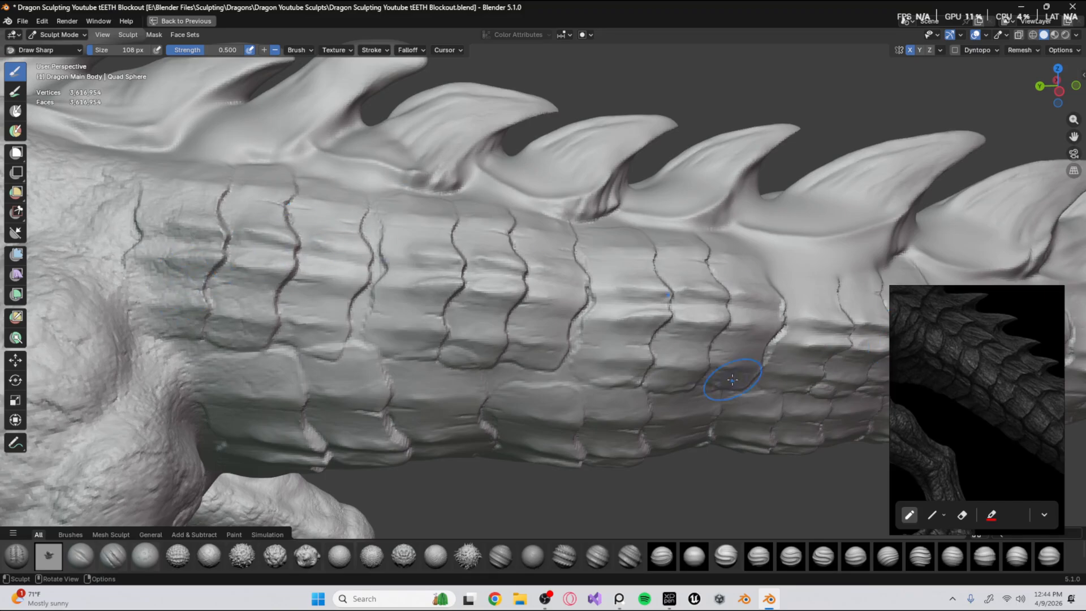
# Try to erase the stray red mark on the tail reference image.
pyautogui.click(931, 354)
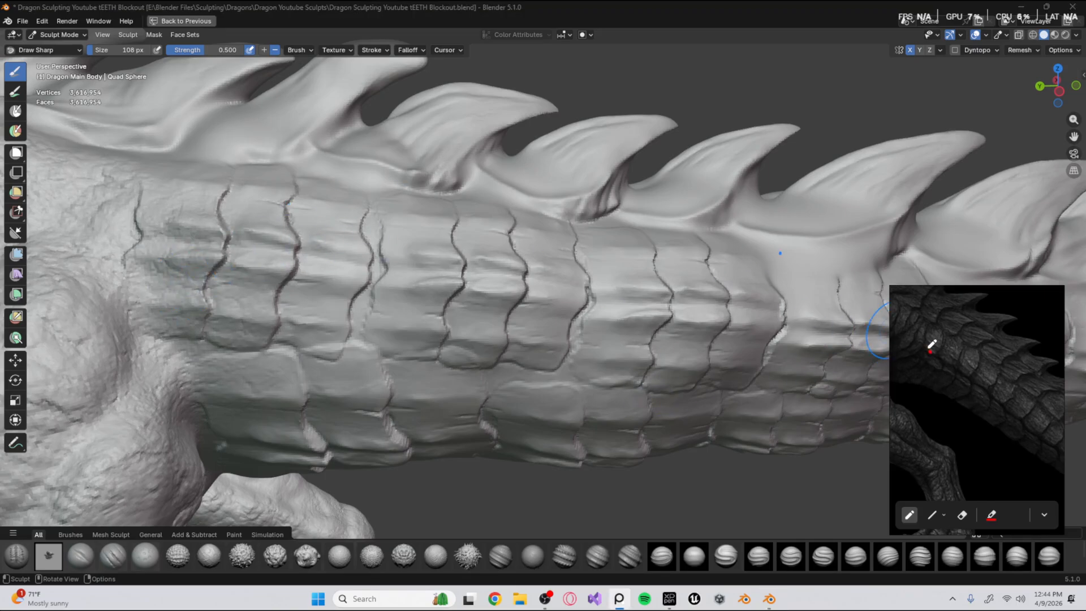
pyautogui.click(962, 514)
pyautogui.click(1010, 412)
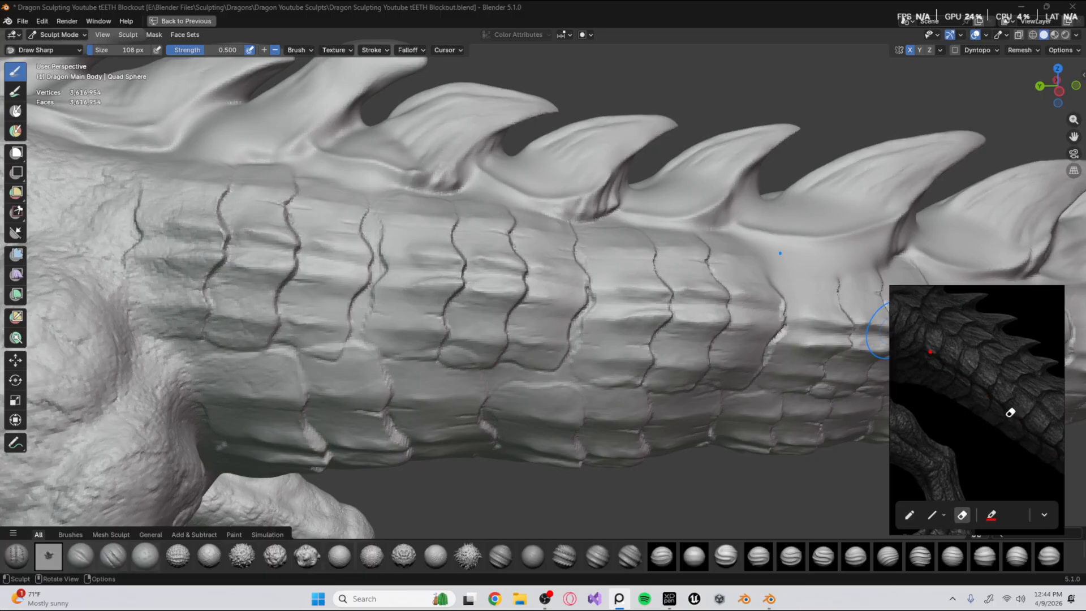
# Set the Draw Sharp brush to 66 px and carve a long groove along the tail's side beneath the upper scale rows.
pyautogui.moveTo(595, 423); pyautogui.dragTo(461, 315, button='middle')
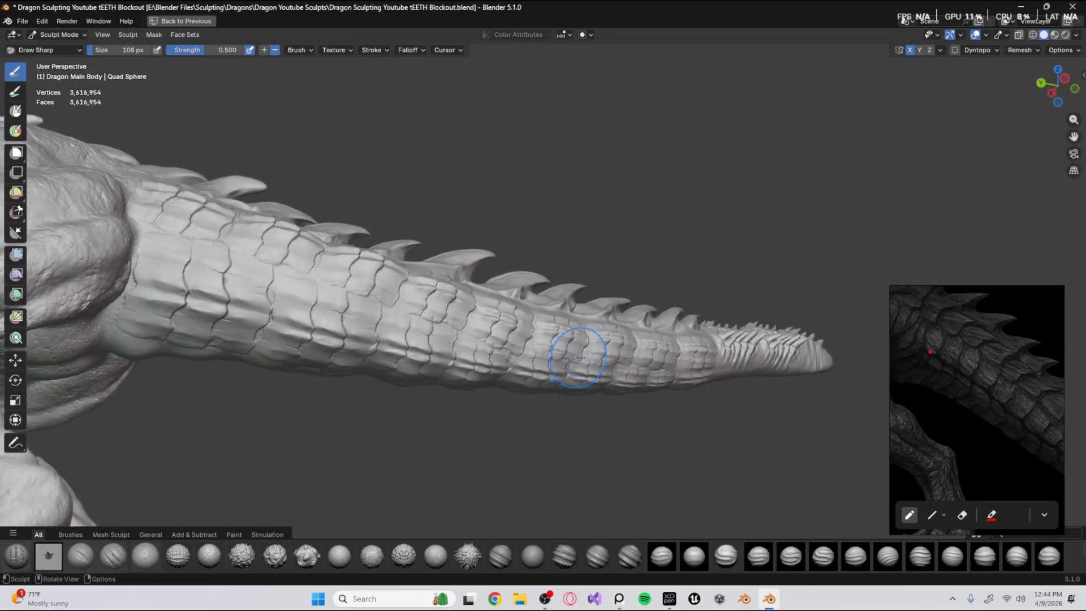
pyautogui.moveTo(577, 354); pyautogui.dragTo(502, 382, button='middle')
pyautogui.keyDown('ctrl'); pyautogui.moveTo(318, 225); pyautogui.dragTo(302, 185, button='middle'); pyautogui.keyUp('ctrl')
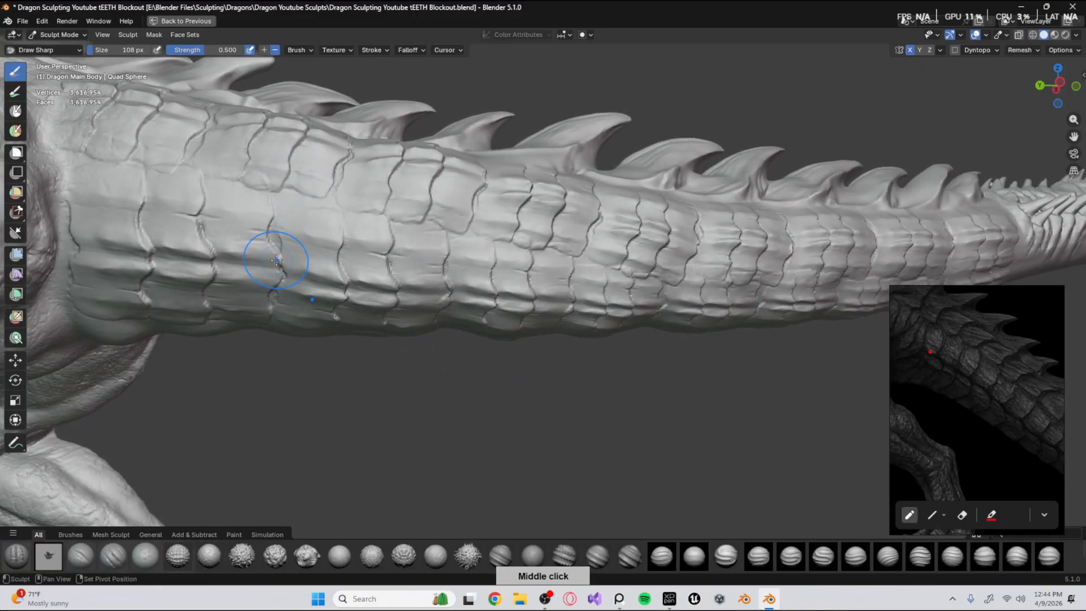
pyautogui.keyDown('shift'); pyautogui.moveTo(274, 257); pyautogui.dragTo(309, 303, button='middle'); pyautogui.keyUp('shift')
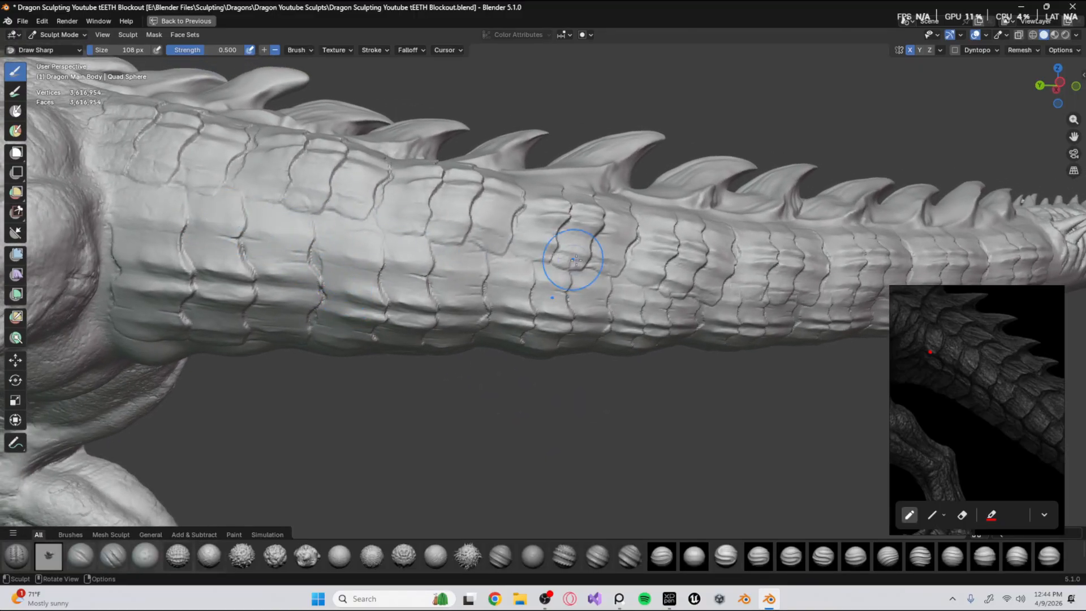
pyautogui.moveTo(521, 218)
pyautogui.mouseDown(button='middle')
pyautogui.moveTo(487, 283)
pyautogui.moveTo(389, 358)
pyautogui.moveTo(456, 230)
pyautogui.moveTo(424, 227)
pyautogui.moveTo(409, 206)
pyautogui.moveTo(344, 286)
pyautogui.mouseUp(button='middle')
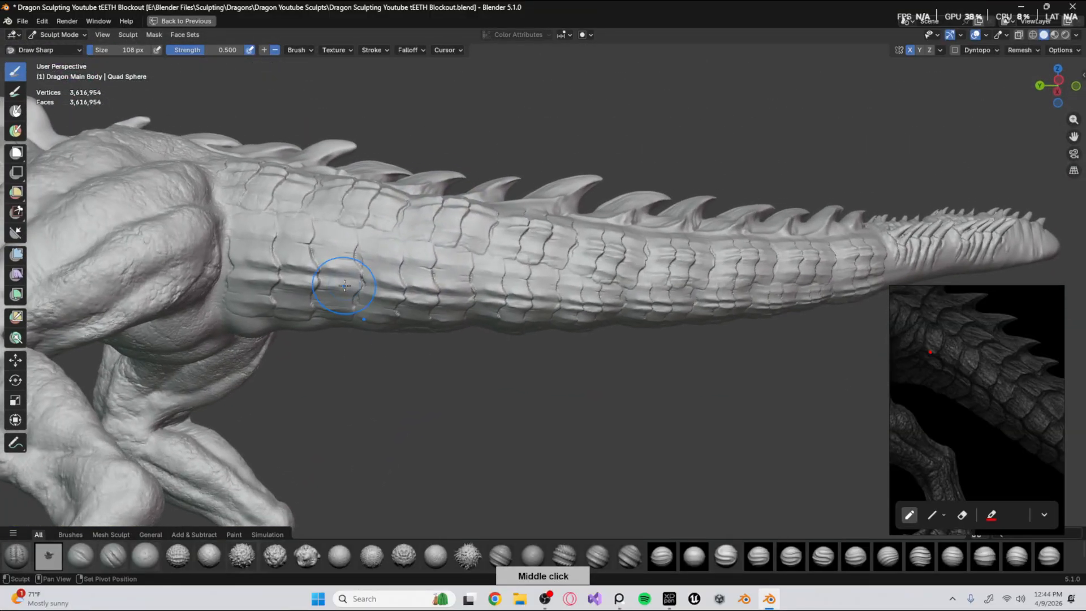
pyautogui.press('f')
pyautogui.click(264, 200)
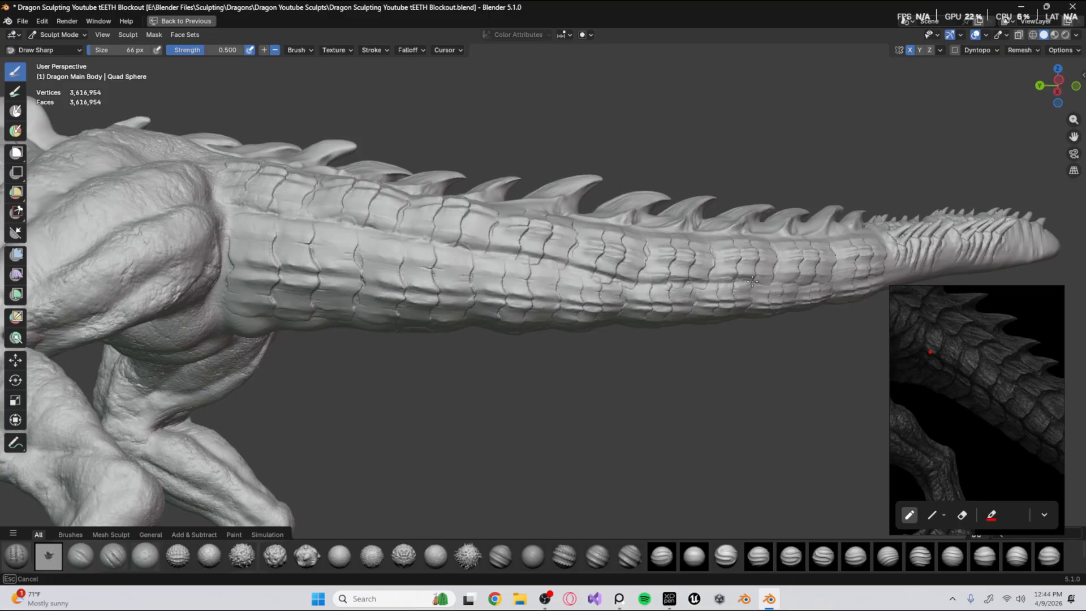
# Carve a second lengthwise groove below the first one with Draw Sharp at 88 px, running from the hip along the tail.
pyautogui.moveTo(777, 312); pyautogui.dragTo(831, 317, button='middle')
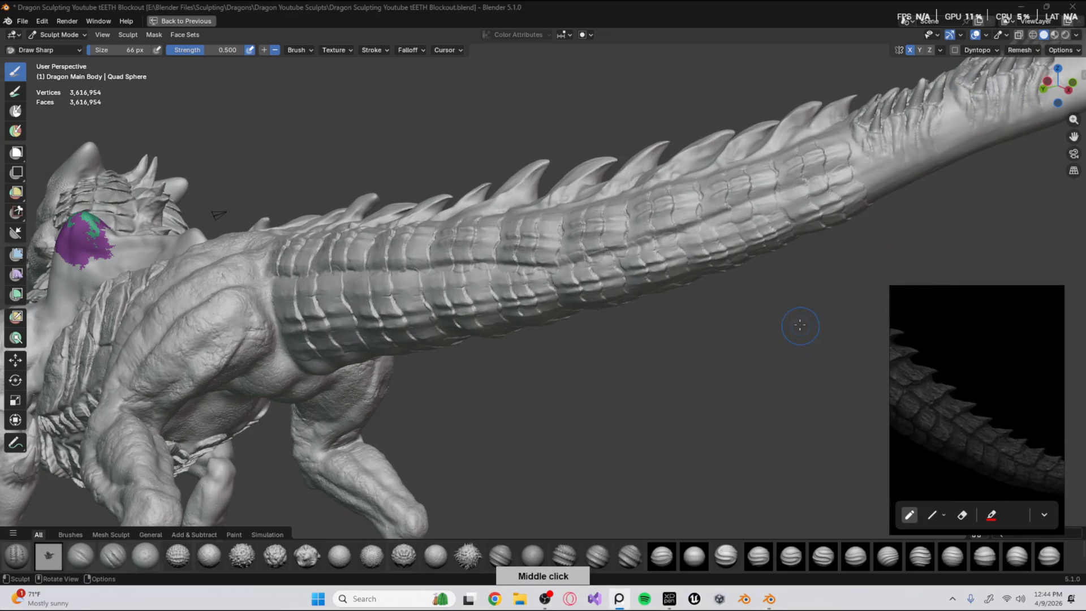
pyautogui.moveTo(757, 209)
pyautogui.mouseDown(button='middle')
pyautogui.moveTo(743, 228)
pyautogui.moveTo(799, 241)
pyautogui.mouseUp(button='middle')
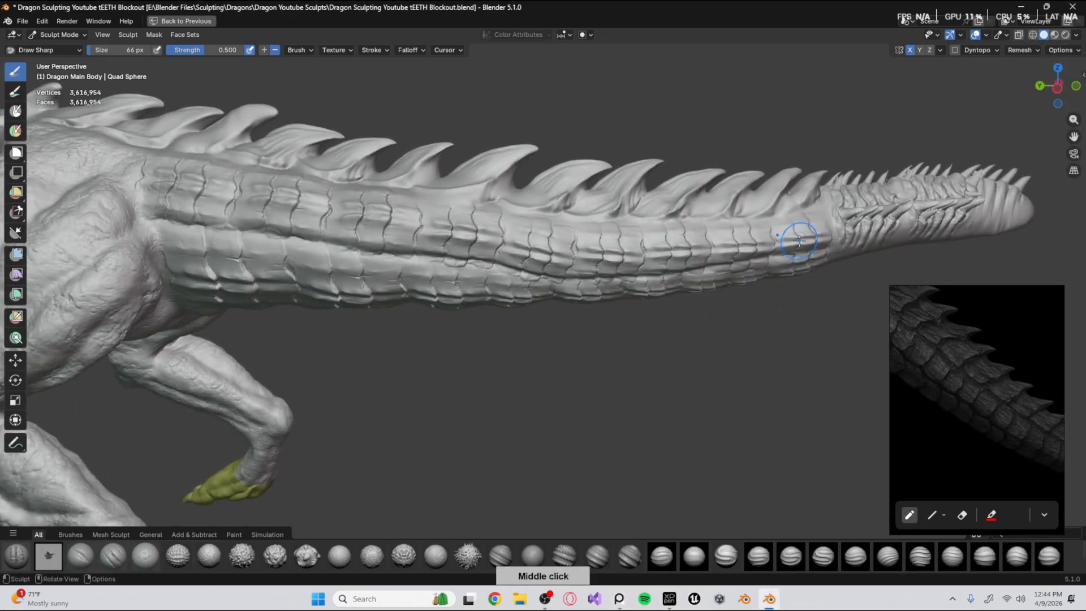
pyautogui.moveTo(653, 238)
pyautogui.mouseDown(button='middle')
pyautogui.moveTo(645, 226)
pyautogui.moveTo(520, 261)
pyautogui.moveTo(527, 236)
pyautogui.moveTo(517, 257)
pyautogui.mouseUp(button='middle')
pyautogui.press('g')
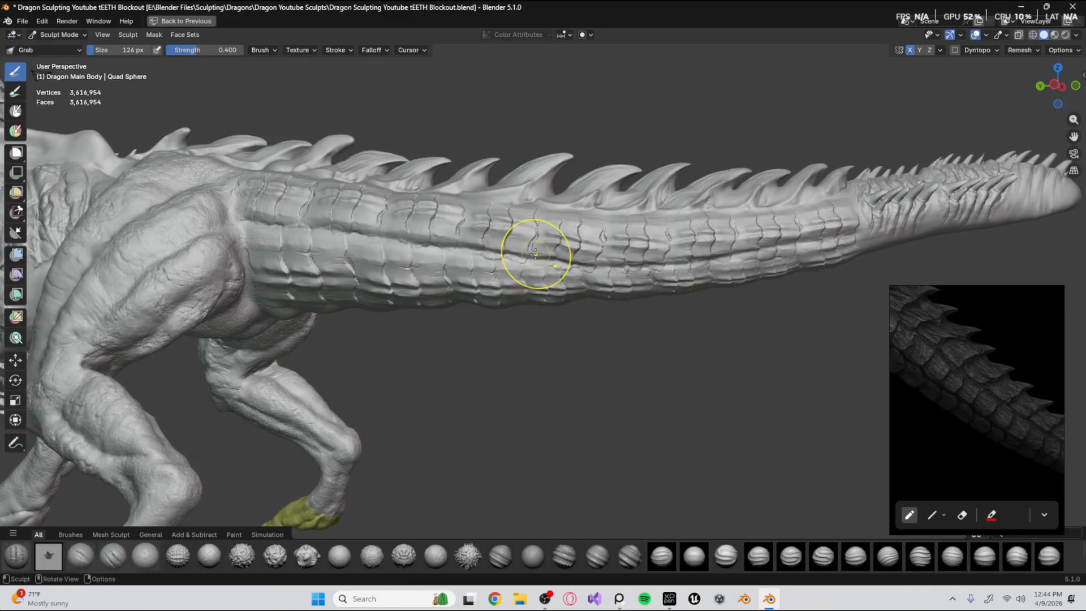
pyautogui.press('d')
pyautogui.press('f')
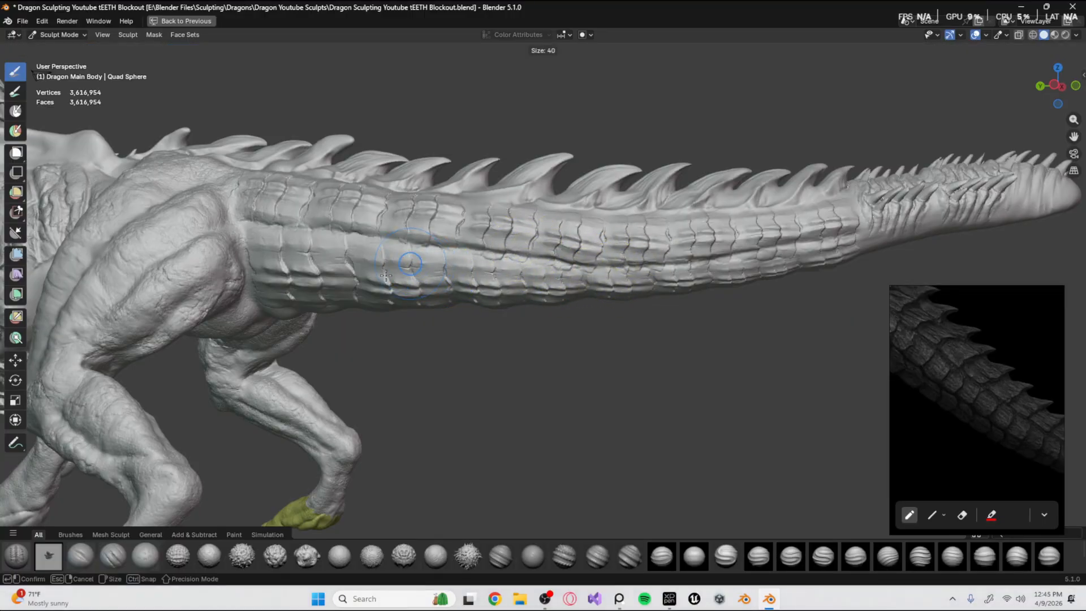
pyautogui.click(435, 262)
pyautogui.moveTo(292, 259); pyautogui.dragTo(226, 236, button='middle')
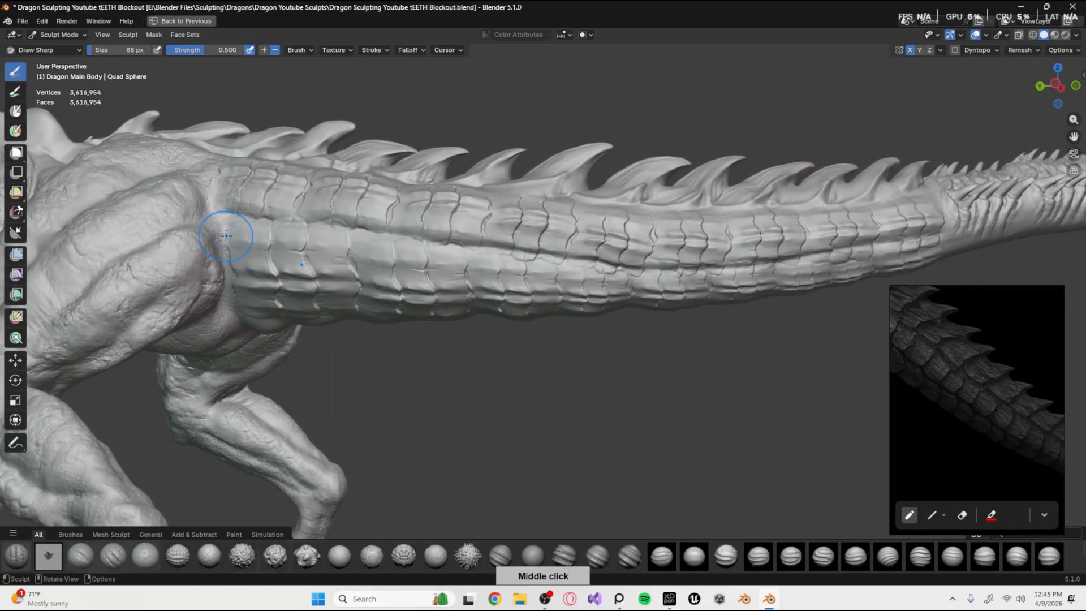
pyautogui.keyDown('shift'); pyautogui.moveTo(572, 294); pyautogui.dragTo(539, 283, button='middle'); pyautogui.keyUp('shift')
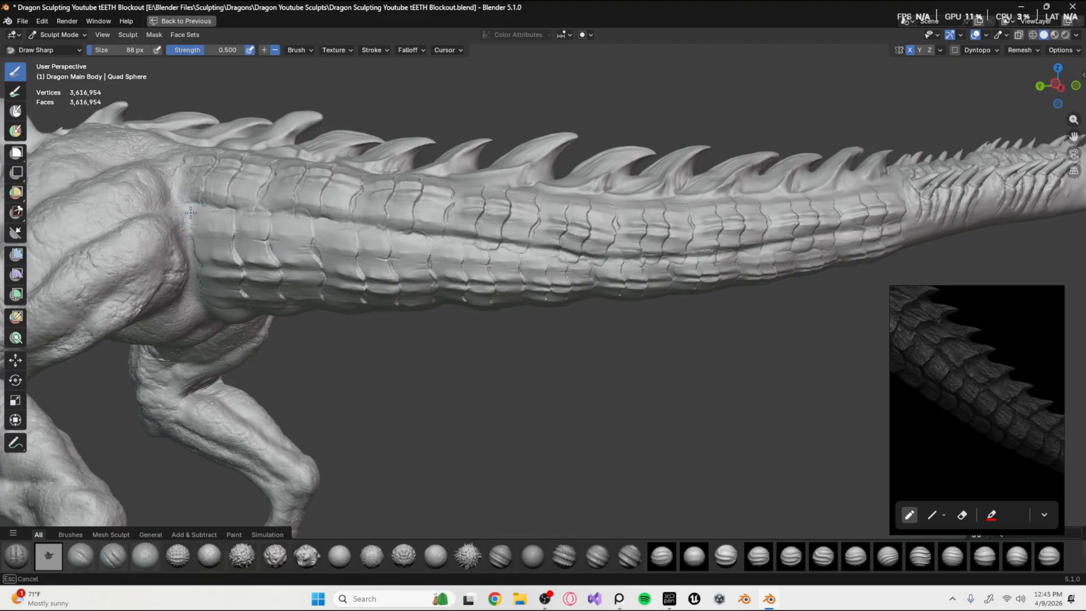
pyautogui.moveTo(190, 213); pyautogui.dragTo(529, 272)
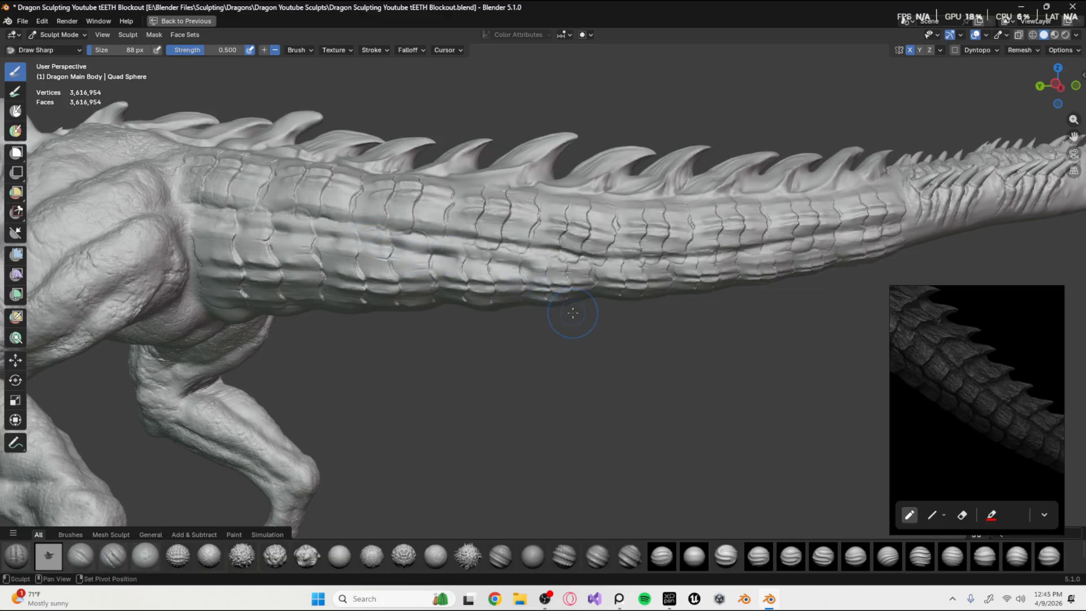
pyautogui.moveTo(529, 272); pyautogui.dragTo(428, 293, button='middle')
pyautogui.moveTo(425, 265)
pyautogui.mouseDown()
pyautogui.moveTo(466, 261)
pyautogui.moveTo(429, 264)
pyautogui.moveTo(439, 267)
pyautogui.mouseUp()
pyautogui.hotkey('ctrl', 'z')
pyautogui.hotkey('ctrl', 'z')
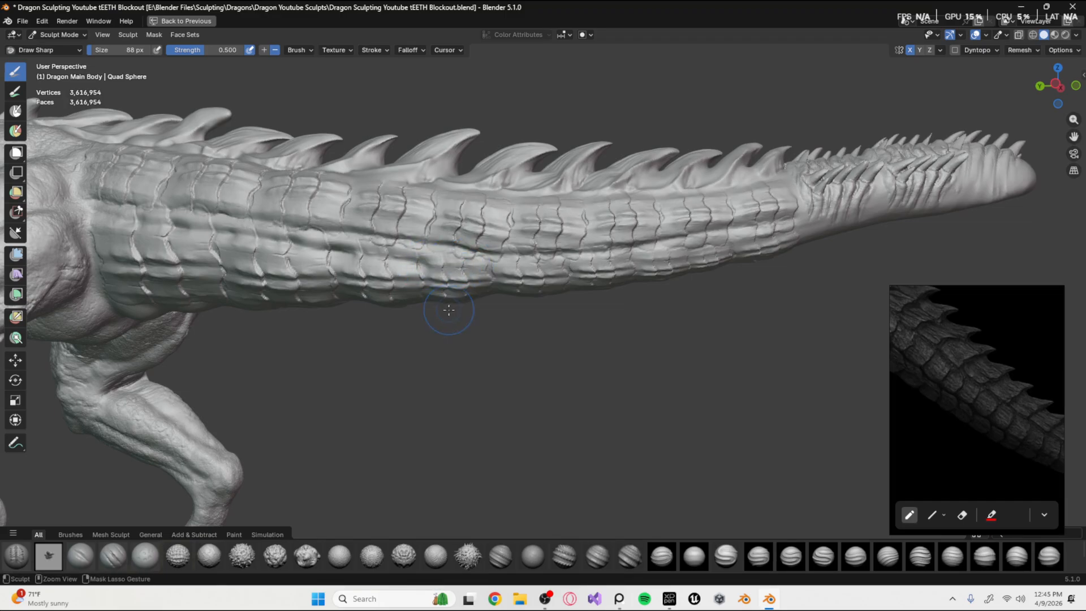
# Reduce the Draw Sharp brush to 76 px and extend the lower groove between the scale rows toward the tail tip.
pyautogui.moveTo(449, 310); pyautogui.dragTo(356, 229, button='middle')
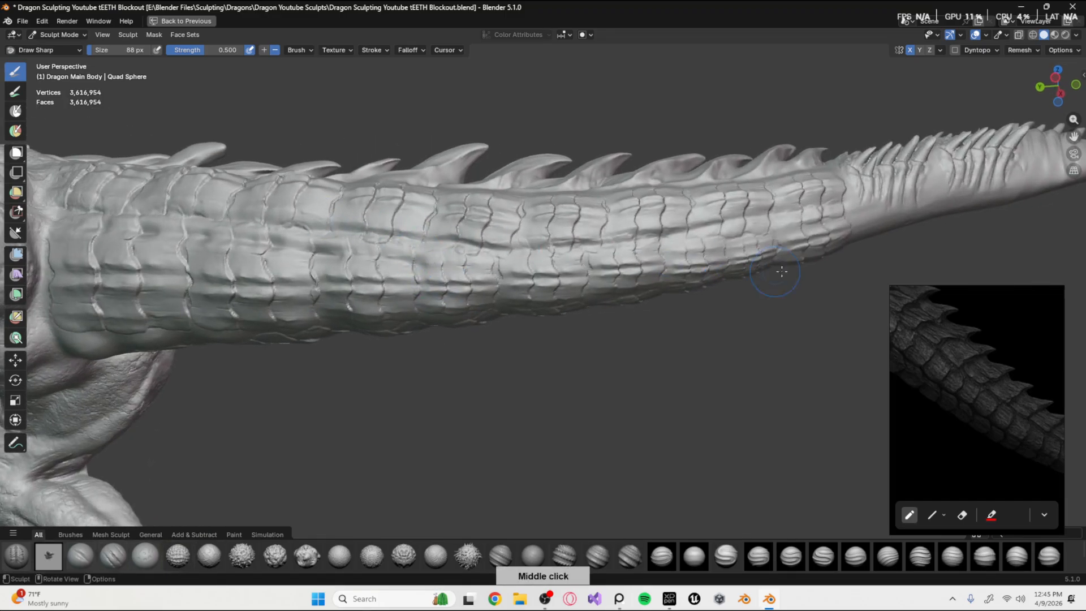
pyautogui.moveTo(465, 263); pyautogui.dragTo(467, 301, button='middle')
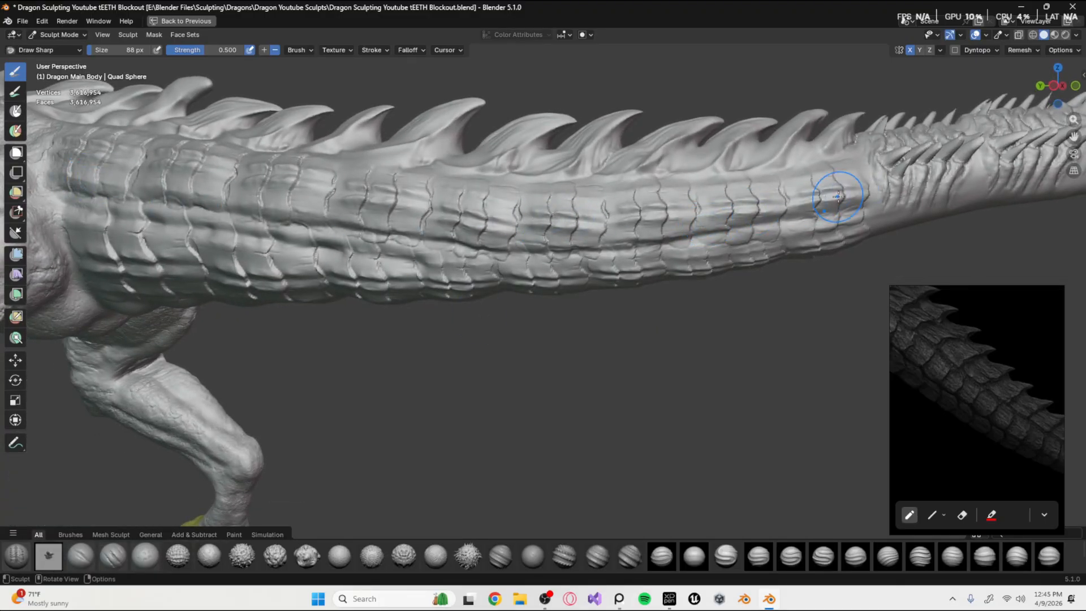
pyautogui.moveTo(652, 260); pyautogui.dragTo(424, 259, button='middle')
pyautogui.press('[')
pyautogui.press('[')
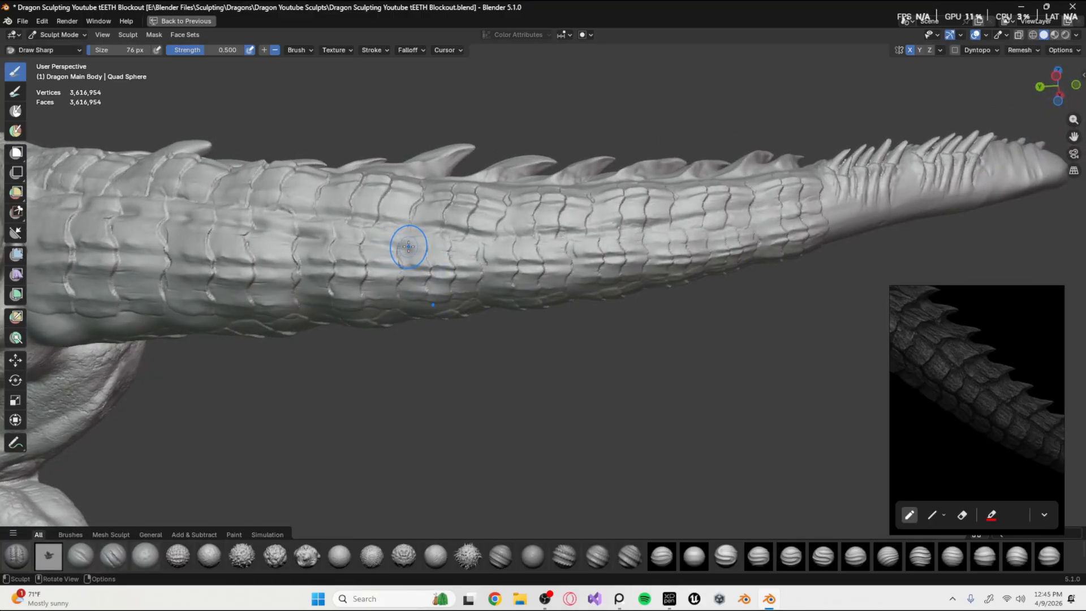
pyautogui.moveTo(458, 258); pyautogui.dragTo(516, 258)
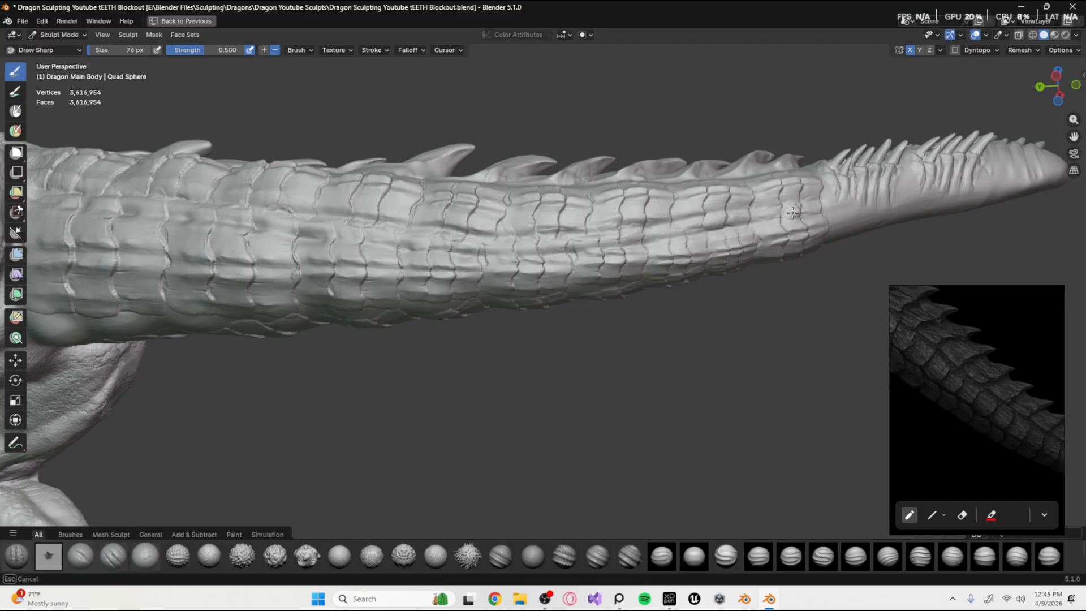
pyautogui.moveTo(793, 213); pyautogui.dragTo(831, 204)
# Examine the grooved tail, the chest and neck scales, and the whole dragon, comparing the tail with the reference image.
pyautogui.moveTo(832, 204)
pyautogui.mouseDown(button='middle')
pyautogui.moveTo(600, 243)
pyautogui.moveTo(566, 283)
pyautogui.moveTo(623, 277)
pyautogui.moveTo(610, 265)
pyautogui.mouseUp(button='middle')
pyautogui.keyDown('shift'); pyautogui.moveTo(512, 256); pyautogui.dragTo(617, 282, button='middle'); pyautogui.keyUp('shift')
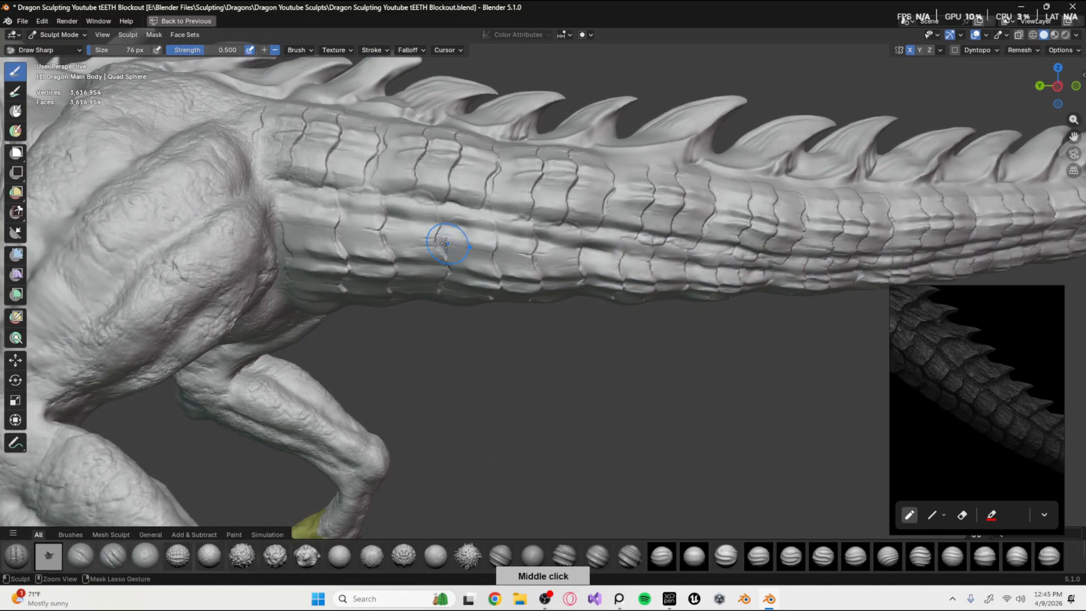
pyautogui.keyDown('ctrl'); pyautogui.moveTo(357, 212); pyautogui.dragTo(136, 362, button='middle'); pyautogui.keyUp('ctrl')
pyautogui.keyDown('shift'); pyautogui.moveTo(96, 272); pyautogui.dragTo(301, 250, button='middle'); pyautogui.keyUp('shift')
pyautogui.moveTo(628, 111); pyautogui.dragTo(370, 248, button='middle')
pyautogui.keyDown('ctrl'); pyautogui.moveTo(370, 249); pyautogui.dragTo(444, 238, button='middle'); pyautogui.keyUp('ctrl')
pyautogui.moveTo(216, 257); pyautogui.dragTo(314, 249, button='middle')
pyautogui.keyDown('shift'); pyautogui.moveTo(326, 102); pyautogui.dragTo(334, 231, button='middle'); pyautogui.keyUp('shift')
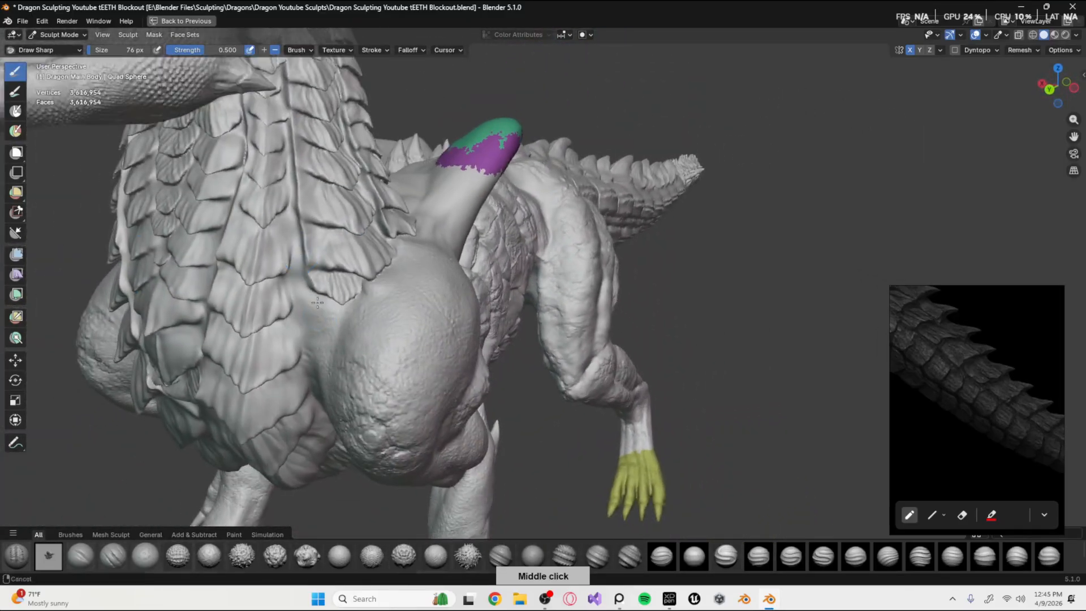
pyautogui.keyDown('shift'); pyautogui.moveTo(288, 79); pyautogui.dragTo(294, 159, button='middle'); pyautogui.keyUp('shift')
pyautogui.moveTo(316, 314); pyautogui.dragTo(217, 306, button='middle')
pyautogui.keyDown('ctrl'); pyautogui.moveTo(294, 244); pyautogui.dragTo(297, 308, button='middle'); pyautogui.keyUp('ctrl')
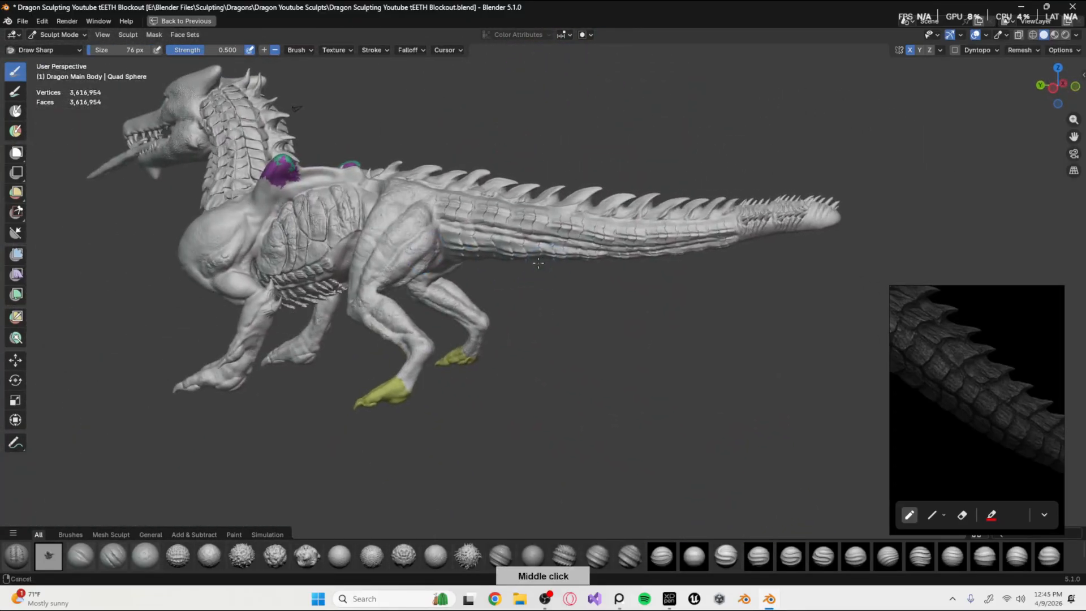
pyautogui.moveTo(526, 227); pyautogui.dragTo(509, 181, button='middle')
pyautogui.keyDown('ctrl'); pyautogui.moveTo(512, 252); pyautogui.dragTo(517, 165, button='middle'); pyautogui.keyUp('ctrl')
pyautogui.keyDown('shift'); pyautogui.moveTo(710, 291); pyautogui.dragTo(655, 276, button='middle'); pyautogui.keyUp('shift')
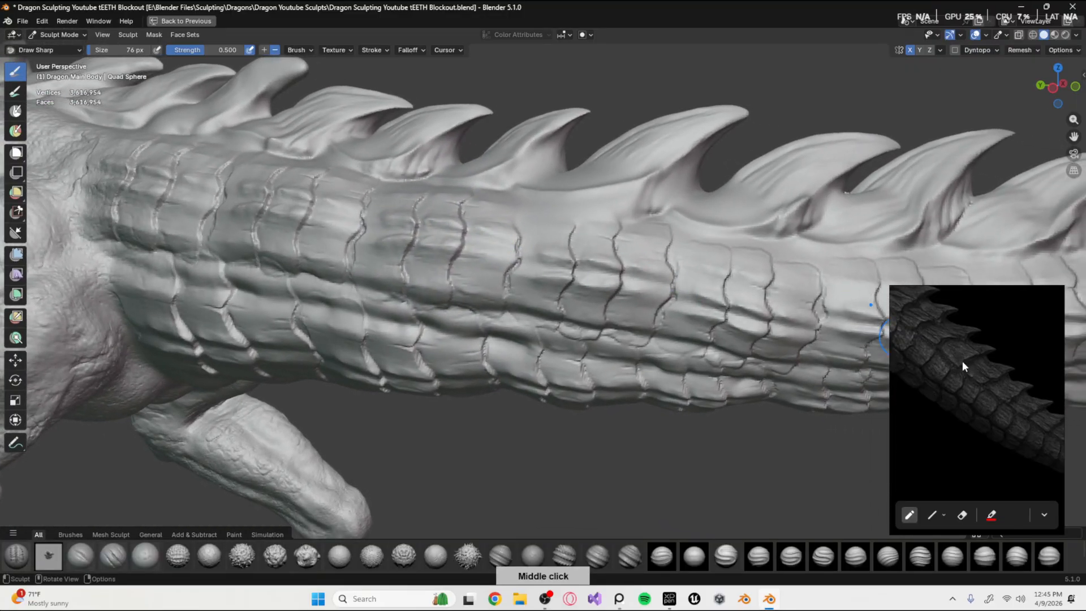
# Examine the tail's side scales and the bases of its dorsal spikes from several angles against the reference image.
pyautogui.moveTo(413, 245); pyautogui.dragTo(877, 317, button='middle')
pyautogui.moveTo(948, 373); pyautogui.dragTo(982, 383, button='middle')
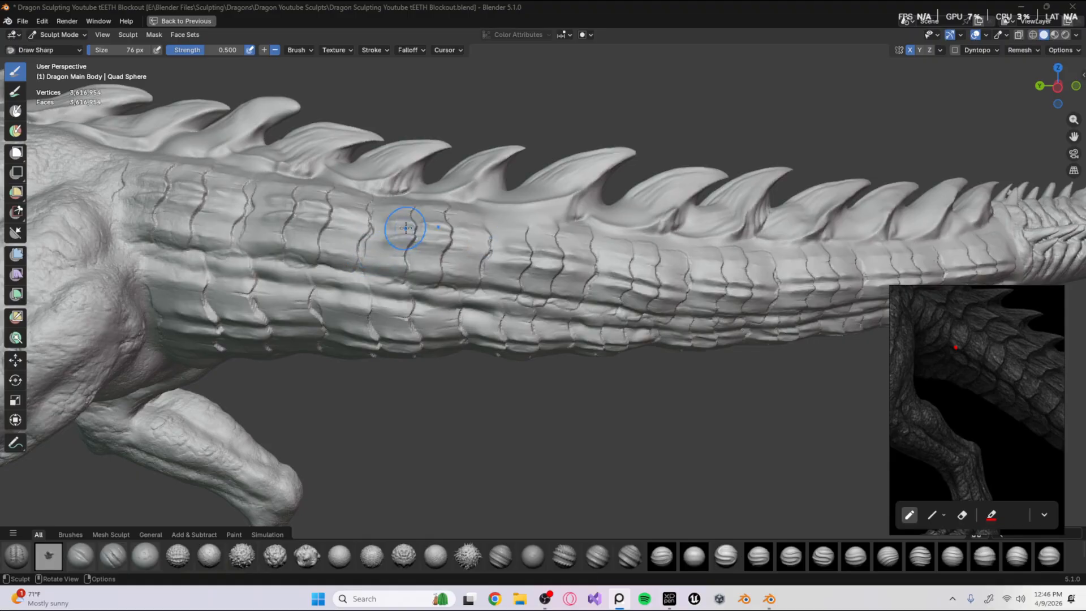
pyautogui.moveTo(400, 231); pyautogui.dragTo(346, 192, button='middle')
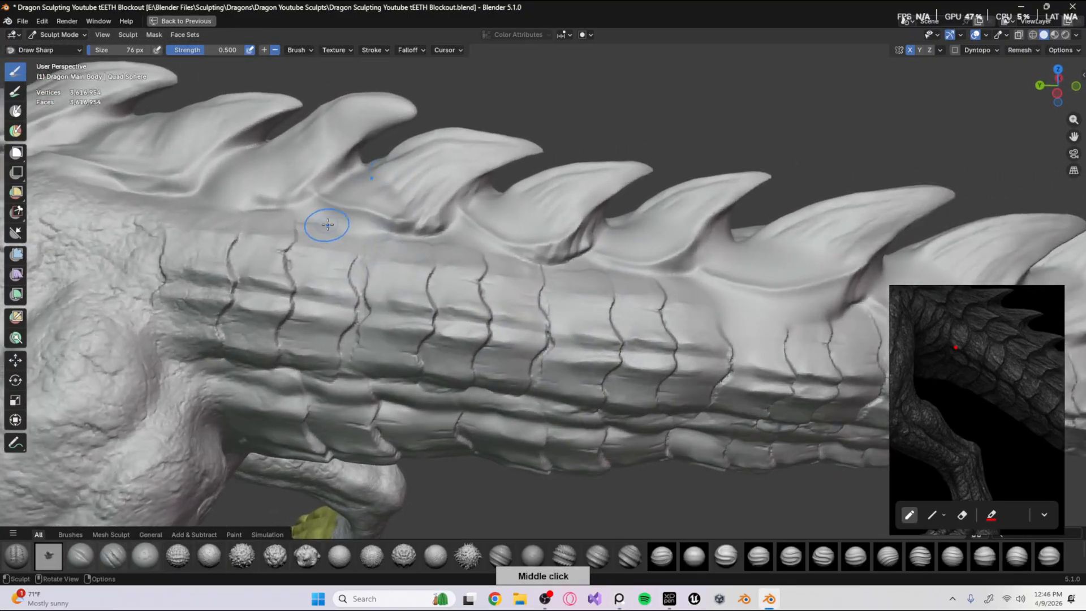
pyautogui.moveTo(334, 248); pyautogui.dragTo(351, 274, button='middle')
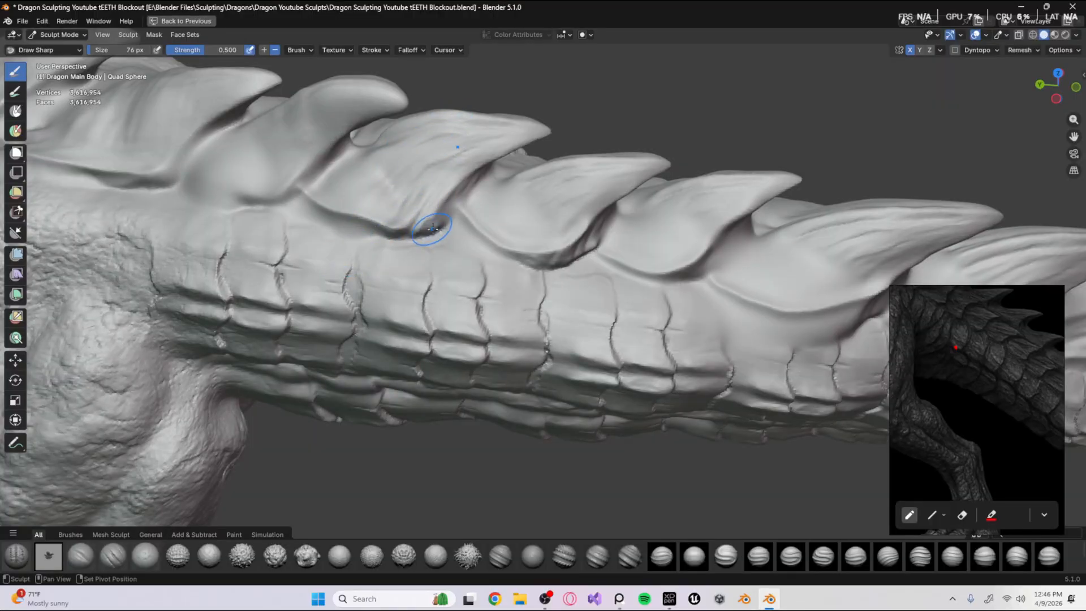
pyautogui.keyDown('shift'); pyautogui.moveTo(433, 229); pyautogui.dragTo(482, 223, button='middle'); pyautogui.keyUp('shift')
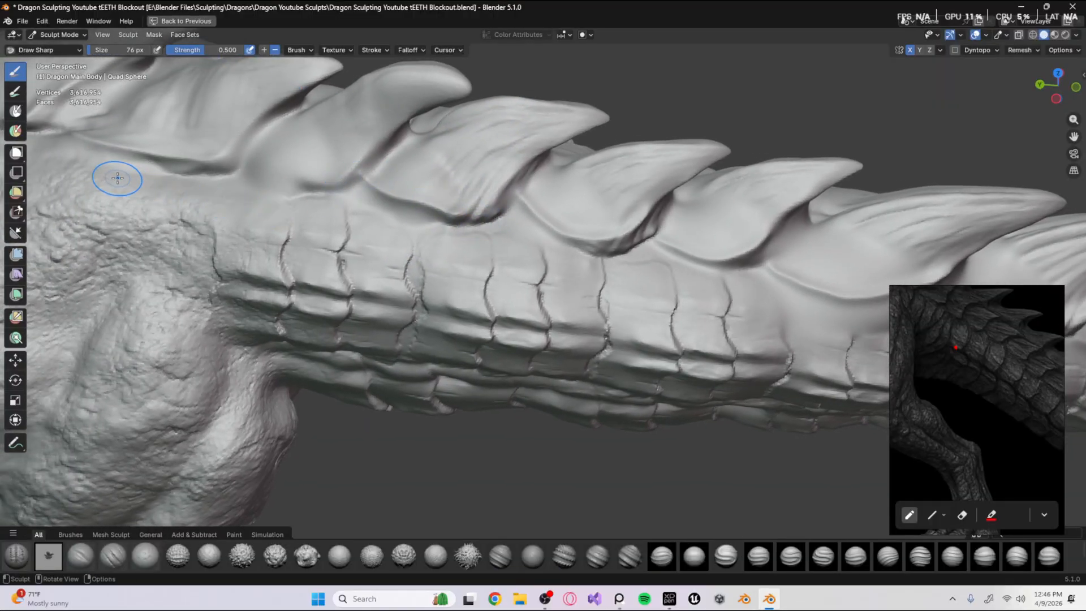
pyautogui.keyDown('ctrl'); pyautogui.moveTo(351, 216); pyautogui.dragTo(398, 301, button='middle'); pyautogui.keyUp('ctrl')
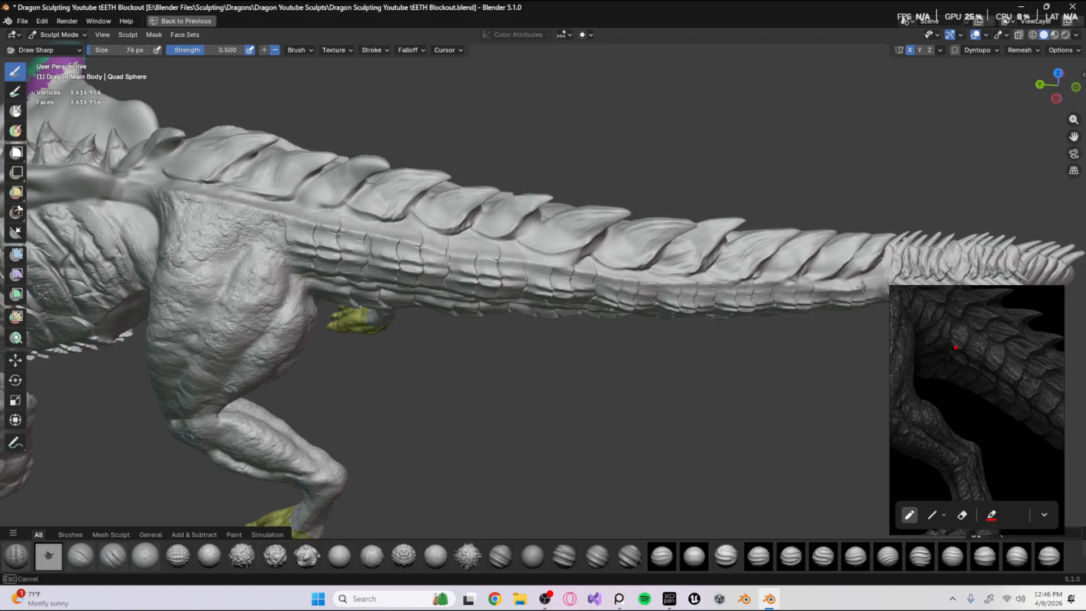
pyautogui.moveTo(814, 317); pyautogui.dragTo(521, 254, button='middle')
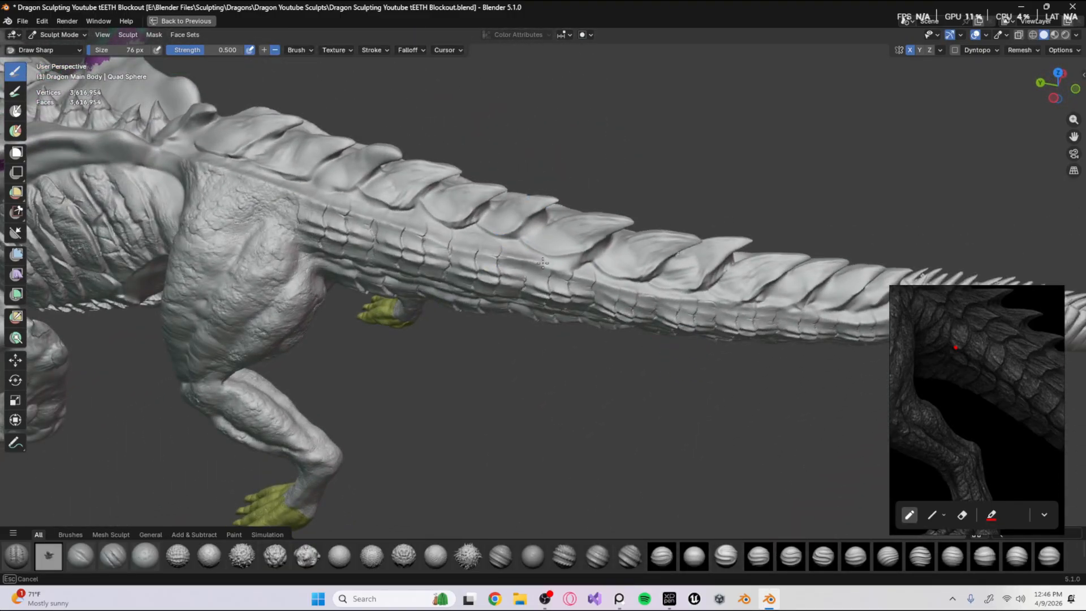
pyautogui.moveTo(558, 349)
pyautogui.mouseDown(button='middle')
pyautogui.moveTo(450, 296)
pyautogui.moveTo(465, 276)
pyautogui.moveTo(409, 313)
pyautogui.moveTo(431, 281)
pyautogui.mouseUp(button='middle')
# Build up the bases of the dorsal spikes near the hip toward the upper scale row with the modified Clay Strips brush at 78 px.
pyautogui.hotkey('shift', 'space')
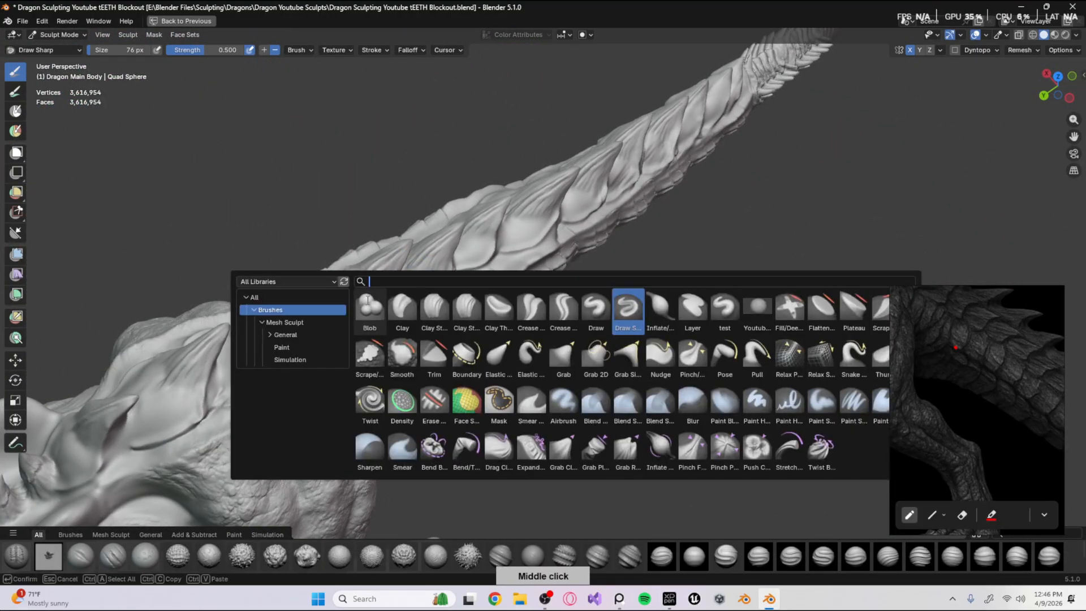
pyautogui.click(468, 314)
pyautogui.moveTo(468, 314)
pyautogui.mouseDown(button='middle')
pyautogui.moveTo(396, 291)
pyautogui.moveTo(400, 232)
pyautogui.mouseUp(button='middle')
pyautogui.moveTo(398, 234); pyautogui.dragTo(373, 270)
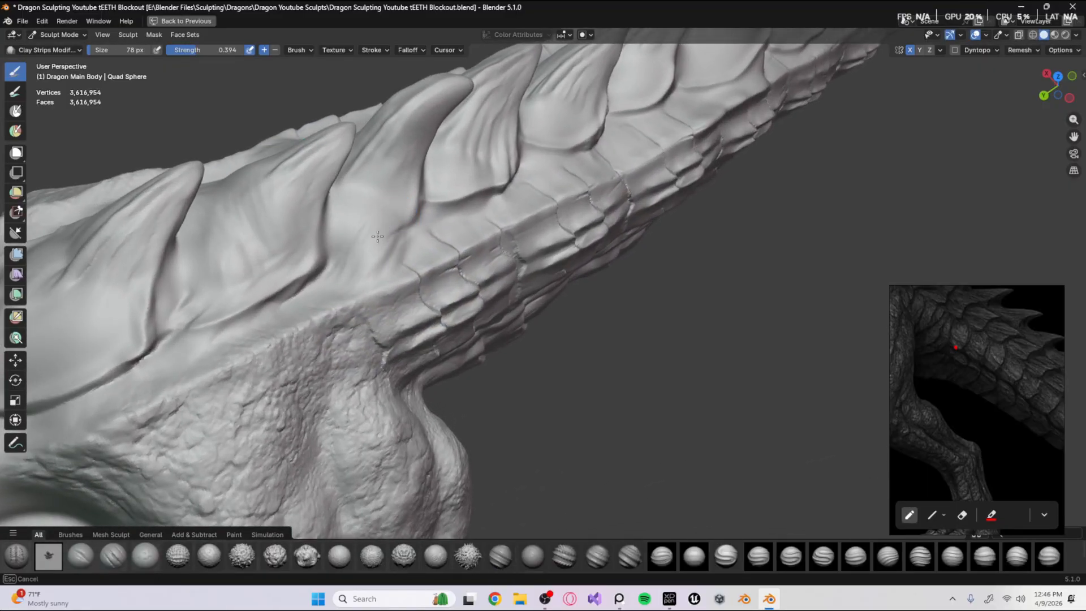
pyautogui.moveTo(390, 218)
pyautogui.mouseDown()
pyautogui.moveTo(352, 261)
pyautogui.moveTo(379, 255)
pyautogui.mouseUp()
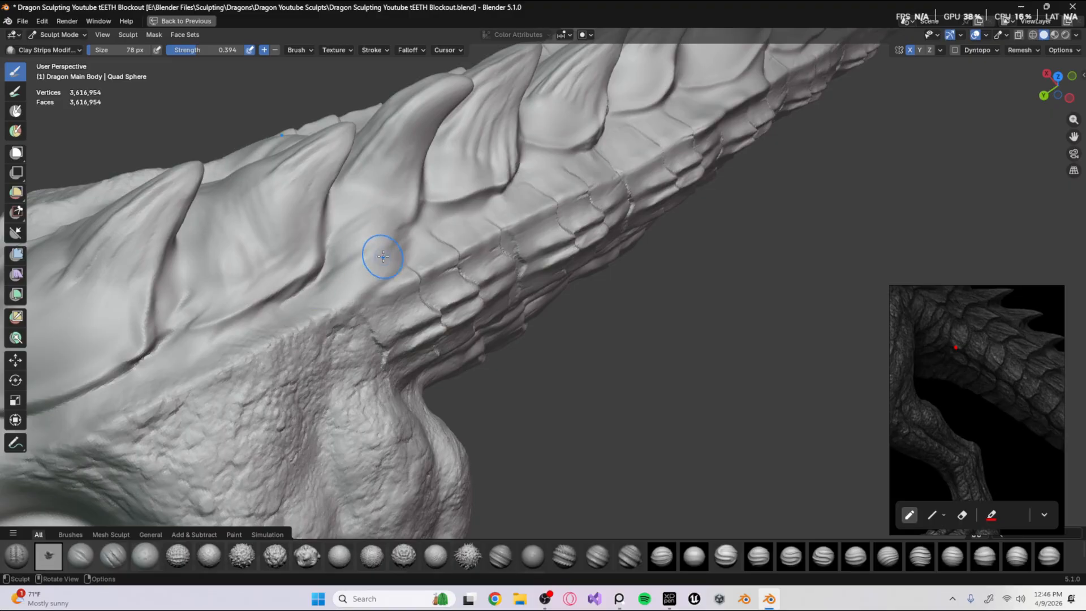
pyautogui.moveTo(360, 329); pyautogui.dragTo(401, 224, button='middle')
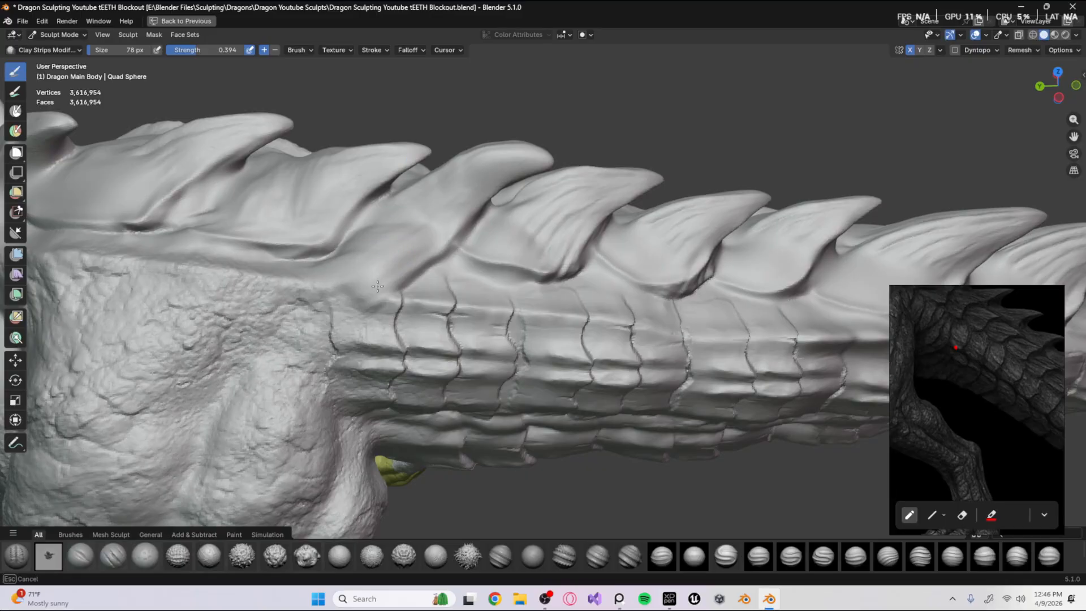
pyautogui.moveTo(377, 286); pyautogui.dragTo(417, 232, button='middle')
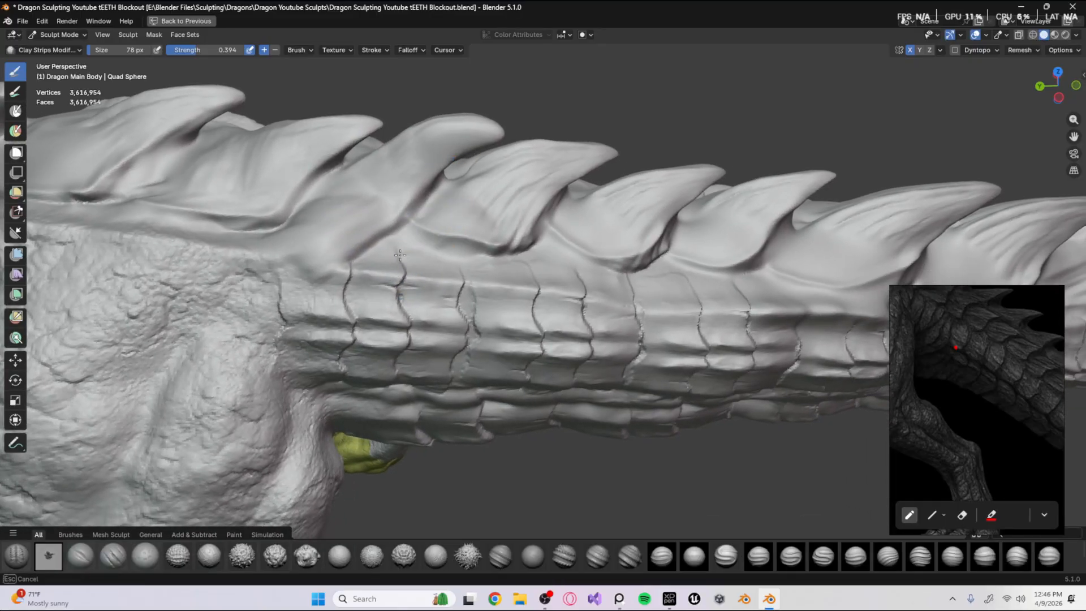
pyautogui.moveTo(400, 255)
pyautogui.mouseDown()
pyautogui.moveTo(500, 227)
pyautogui.moveTo(452, 255)
pyautogui.moveTo(498, 244)
pyautogui.mouseUp()
pyautogui.moveTo(524, 296)
pyautogui.mouseDown(button='middle')
pyautogui.moveTo(320, 322)
pyautogui.moveTo(368, 302)
pyautogui.moveTo(469, 294)
pyautogui.mouseUp(button='middle')
# Study the tail's spikes on the reference image, tracing a spike's outline and the line along the spikes' bases.
pyautogui.moveTo(995, 351); pyautogui.dragTo(1029, 432, button='middle')
pyautogui.scroll(4, 933, 391)
pyautogui.scroll(-2, 977, 398)
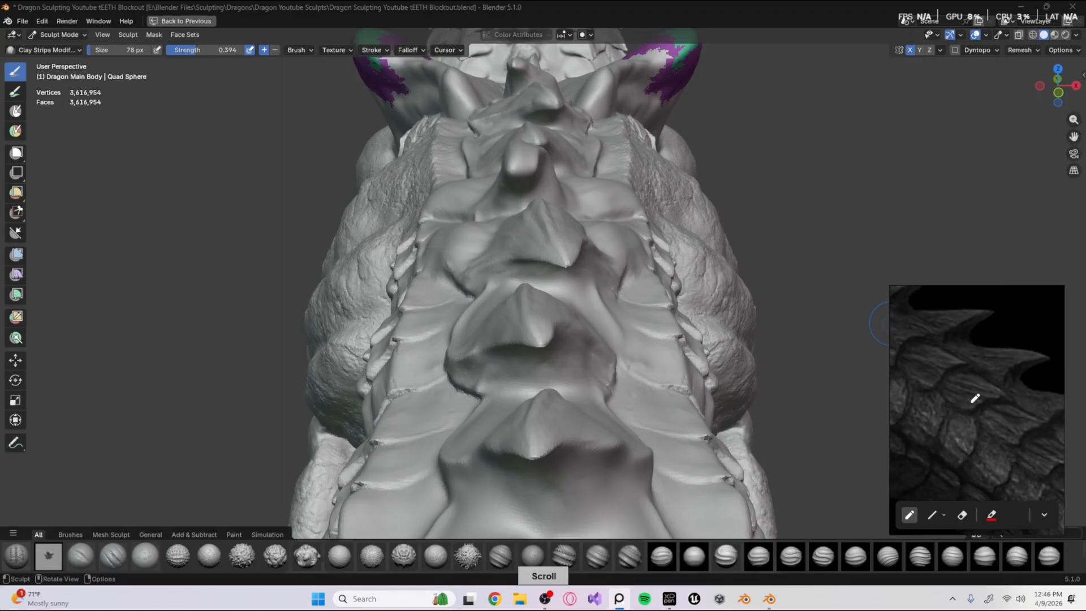
pyautogui.moveTo(977, 397); pyautogui.dragTo(959, 403, button='middle')
pyautogui.moveTo(985, 333); pyautogui.dragTo(1001, 337)
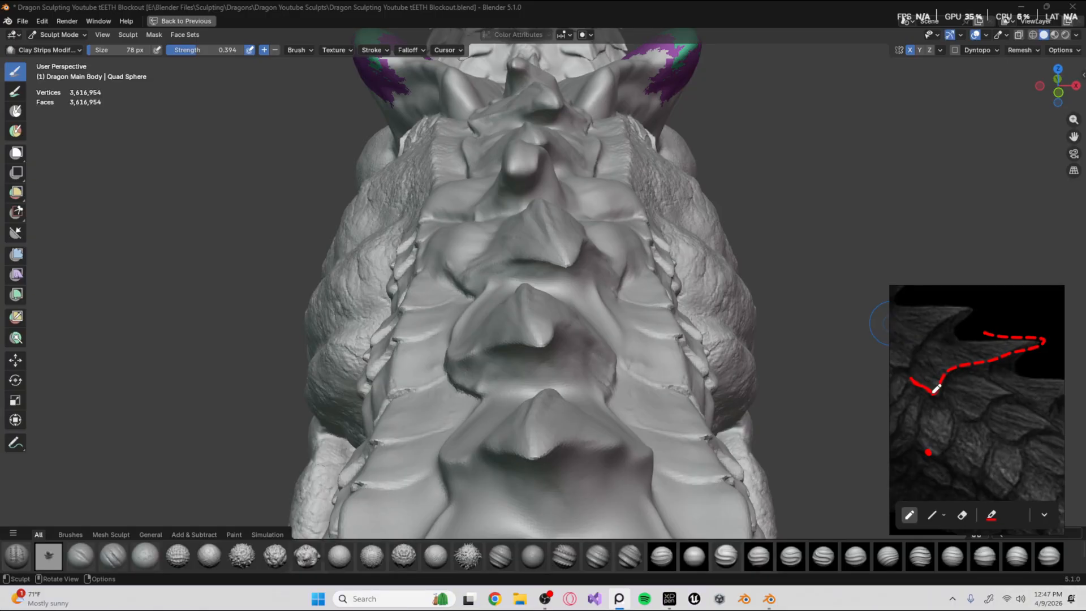
pyautogui.click(1032, 335)
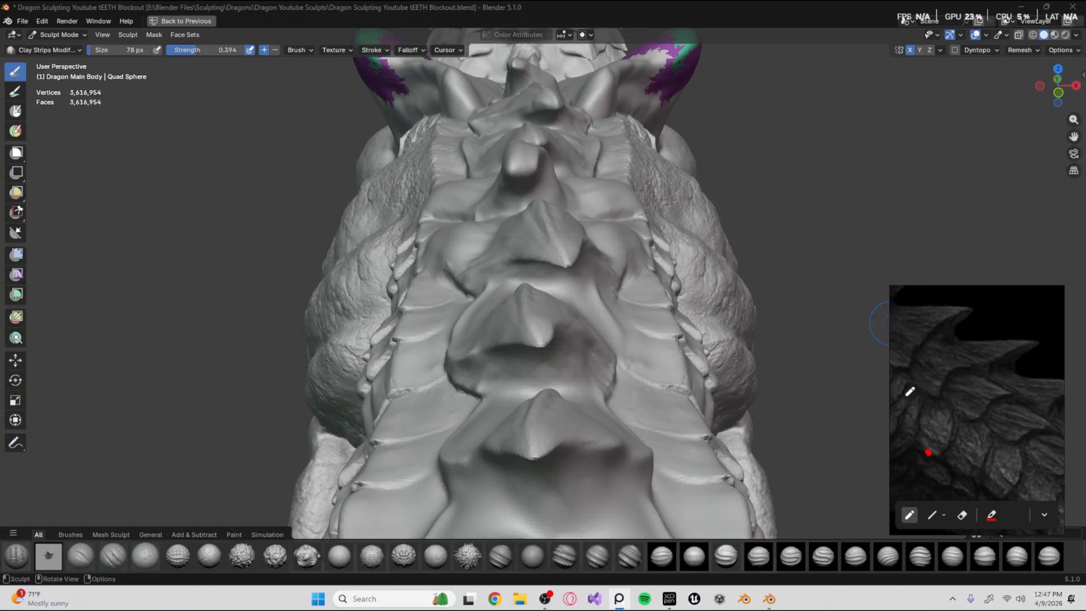
pyautogui.scroll(-5, 980, 385)
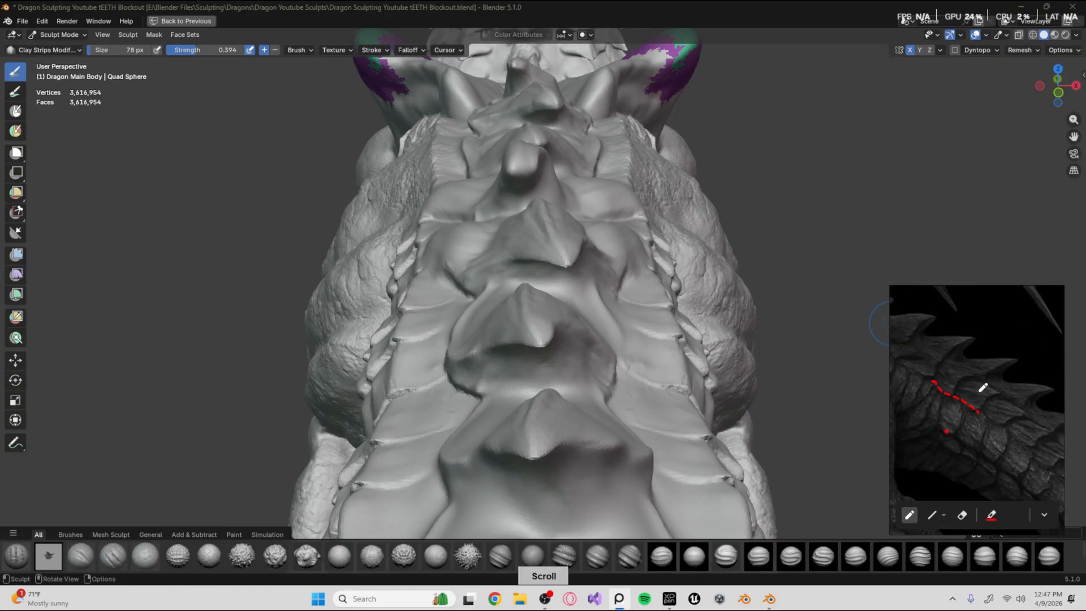
pyautogui.moveTo(981, 386); pyautogui.dragTo(931, 358, button='middle')
pyautogui.moveTo(921, 355); pyautogui.dragTo(963, 380)
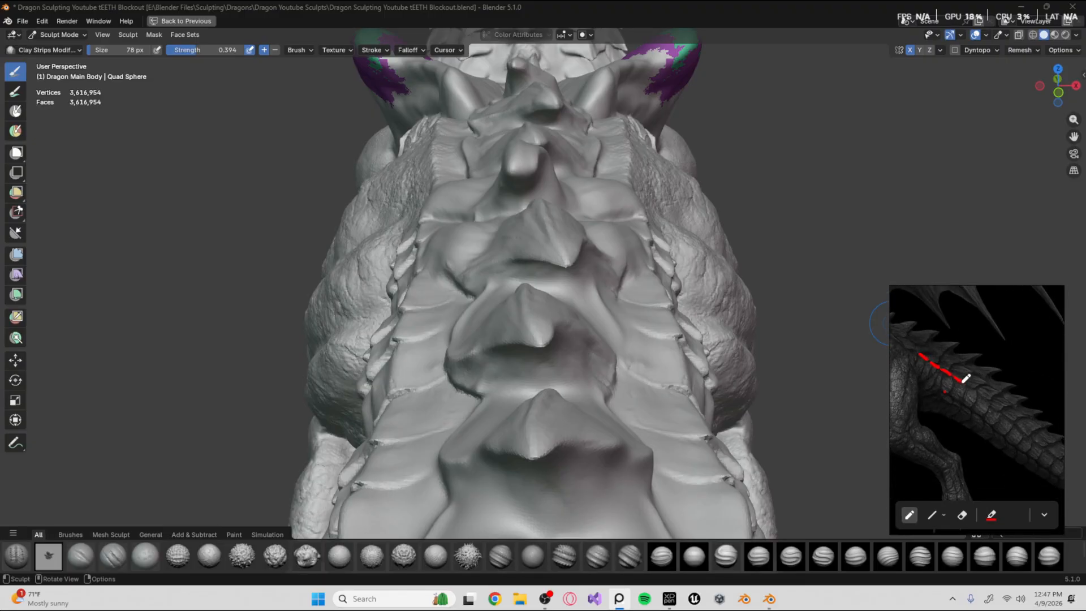
pyautogui.moveTo(989, 443); pyautogui.dragTo(995, 408, button='middle')
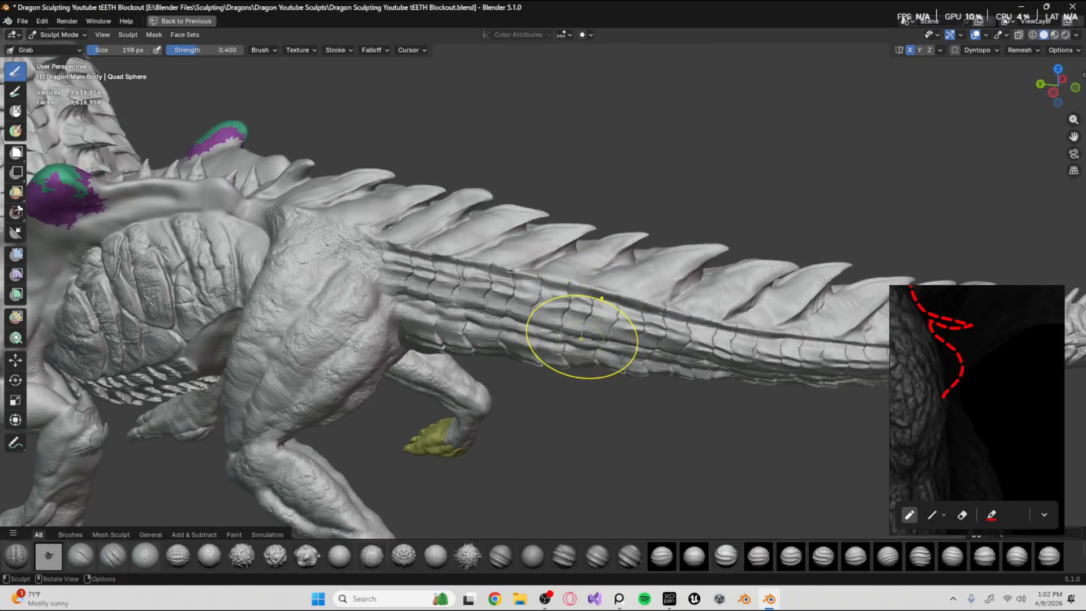
# Choose the modified Clay Strips brush for the tail and frame the spiked tail ridge in the reference image.
pyautogui.moveTo(594, 333); pyautogui.dragTo(416, 330, button='middle')
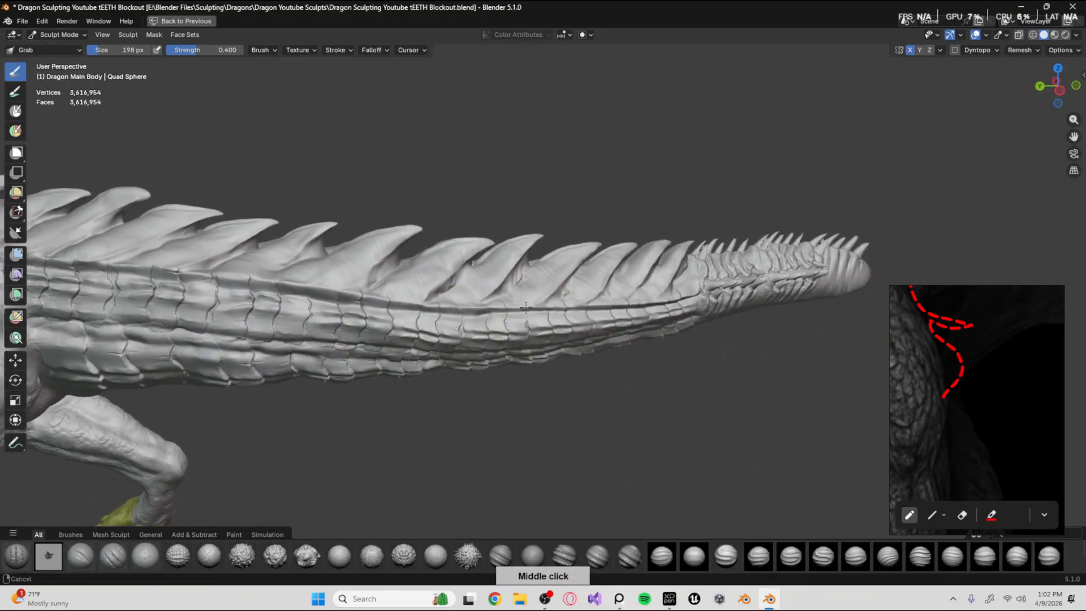
pyautogui.scroll(4, 582, 255)
pyautogui.moveTo(609, 253)
pyautogui.mouseDown(button='middle')
pyautogui.moveTo(577, 425)
pyautogui.moveTo(509, 353)
pyautogui.moveTo(655, 407)
pyautogui.mouseUp(button='middle')
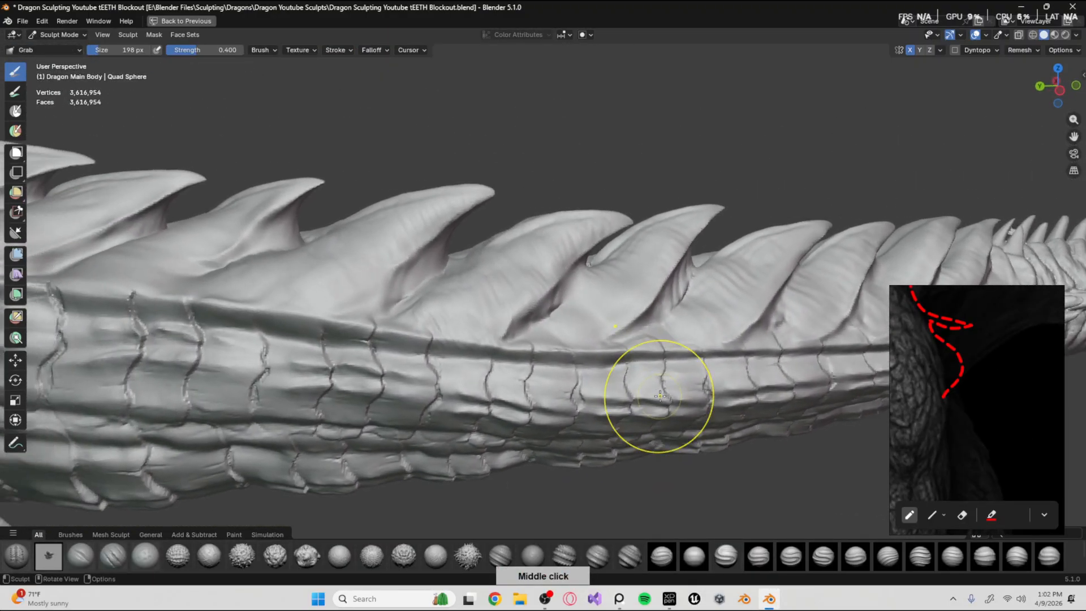
pyautogui.hotkey('shift', 'space')
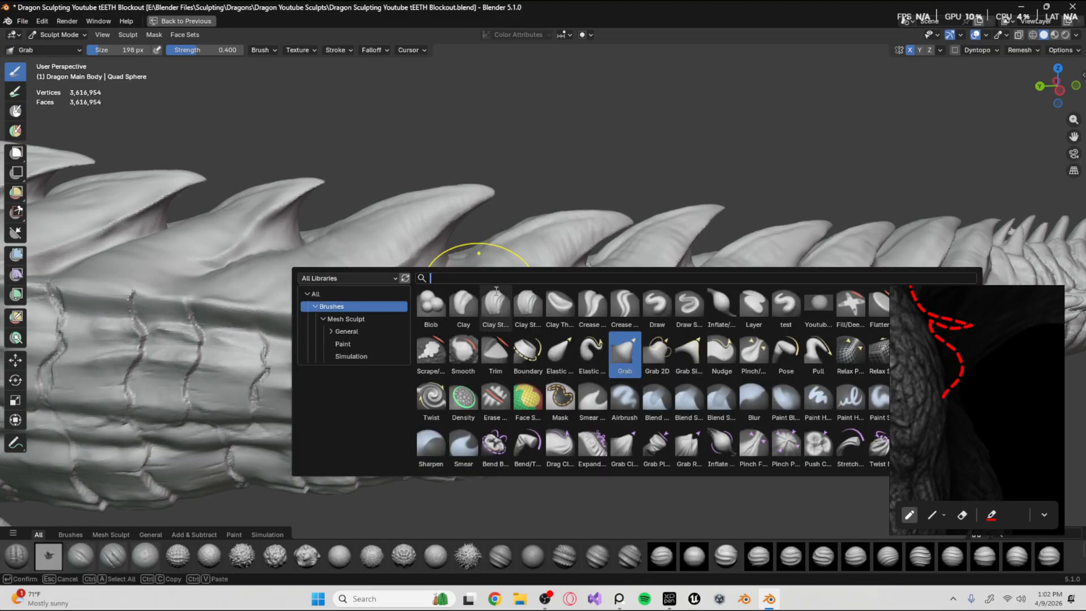
pyautogui.click(528, 308)
pyautogui.moveTo(390, 332); pyautogui.dragTo(637, 307, button='middle')
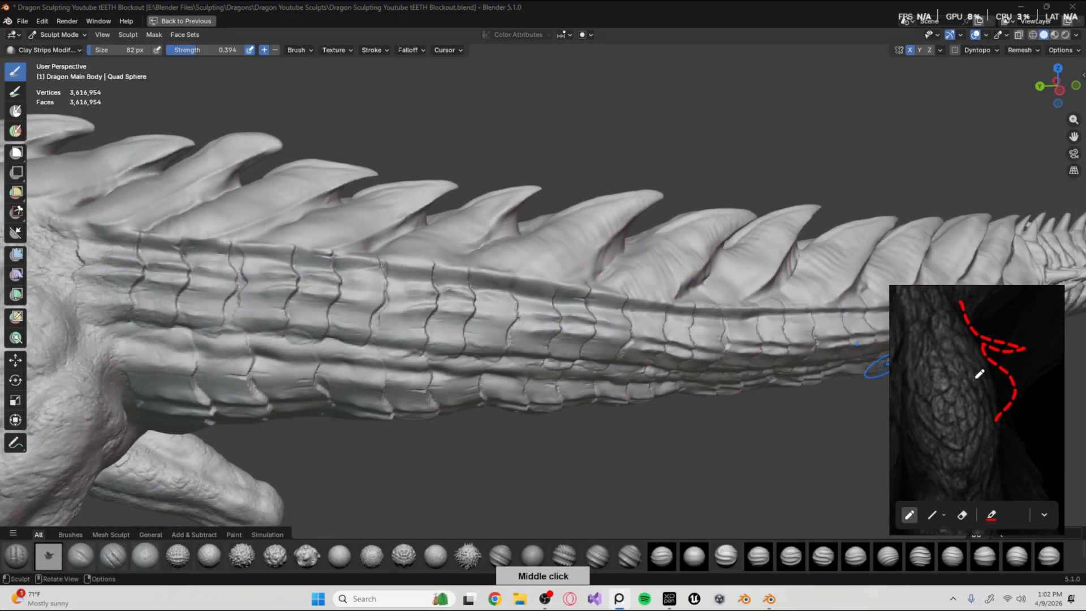
pyautogui.scroll(5, 913, 417)
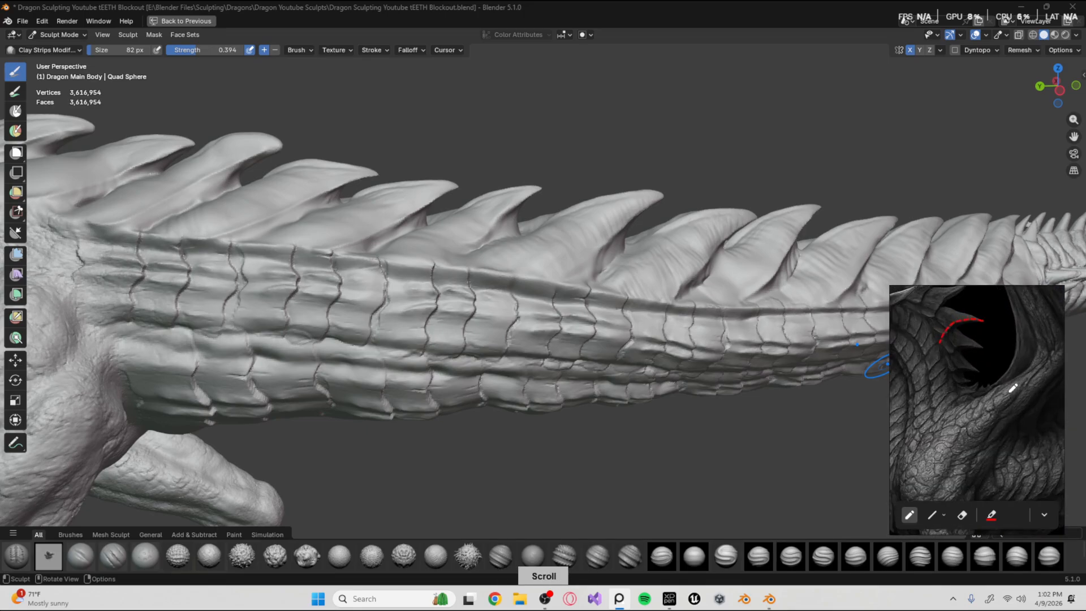
pyautogui.scroll(4, 982, 416)
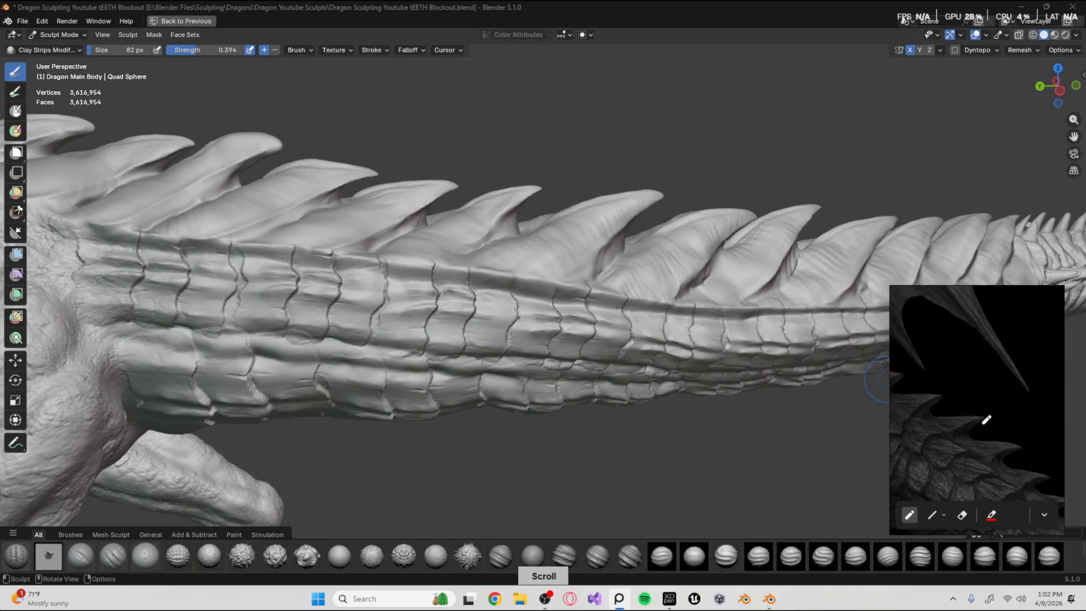
pyautogui.moveTo(985, 421); pyautogui.dragTo(948, 385, button='middle')
pyautogui.moveTo(951, 438); pyautogui.dragTo(943, 410, button='middle')
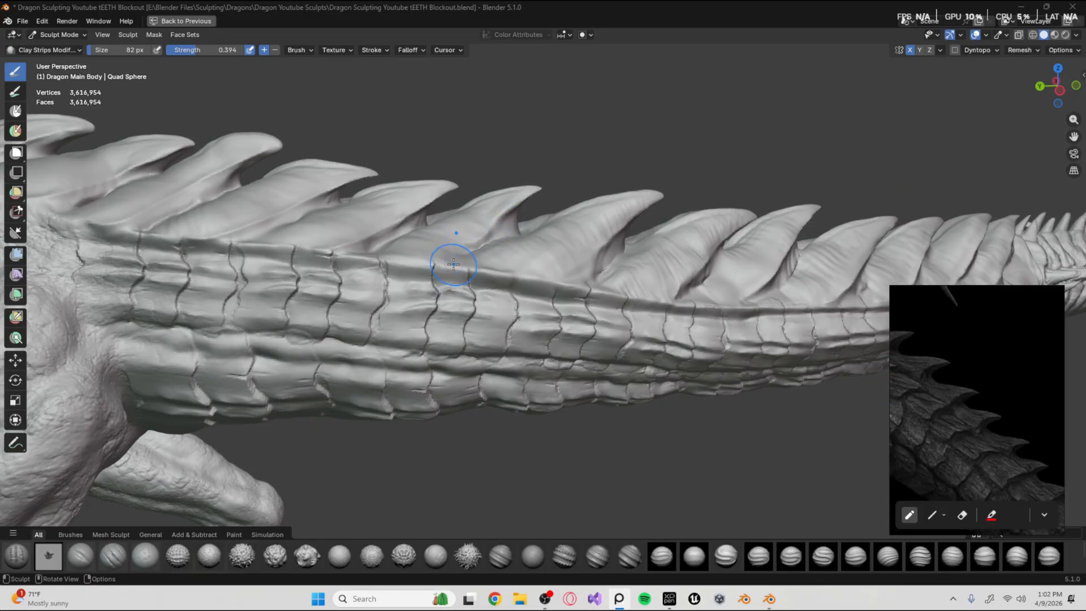
# Fill the upper ends of the scale creases beneath the spikes near the hip with Clay Strips at 82 px, and switch to Draw Sharp.
pyautogui.moveTo(331, 317); pyautogui.dragTo(459, 318, button='middle')
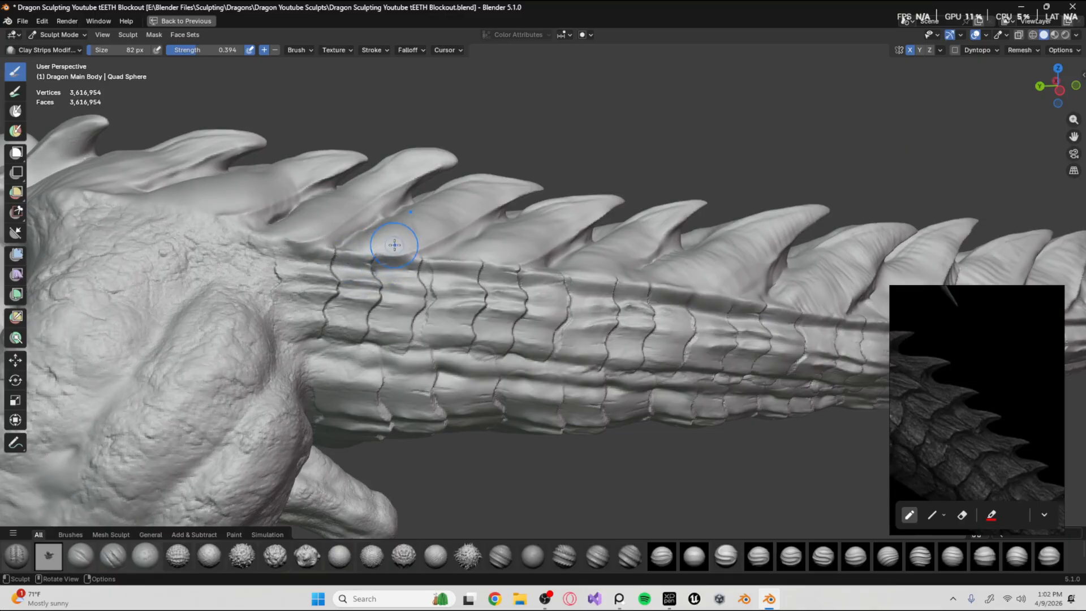
pyautogui.moveTo(376, 212)
pyautogui.keyDown('ctrl'); pyautogui.mouseDown(button='middle')
pyautogui.moveTo(345, 310)
pyautogui.moveTo(449, 218)
pyautogui.mouseUp(button='middle'); pyautogui.keyUp('ctrl')
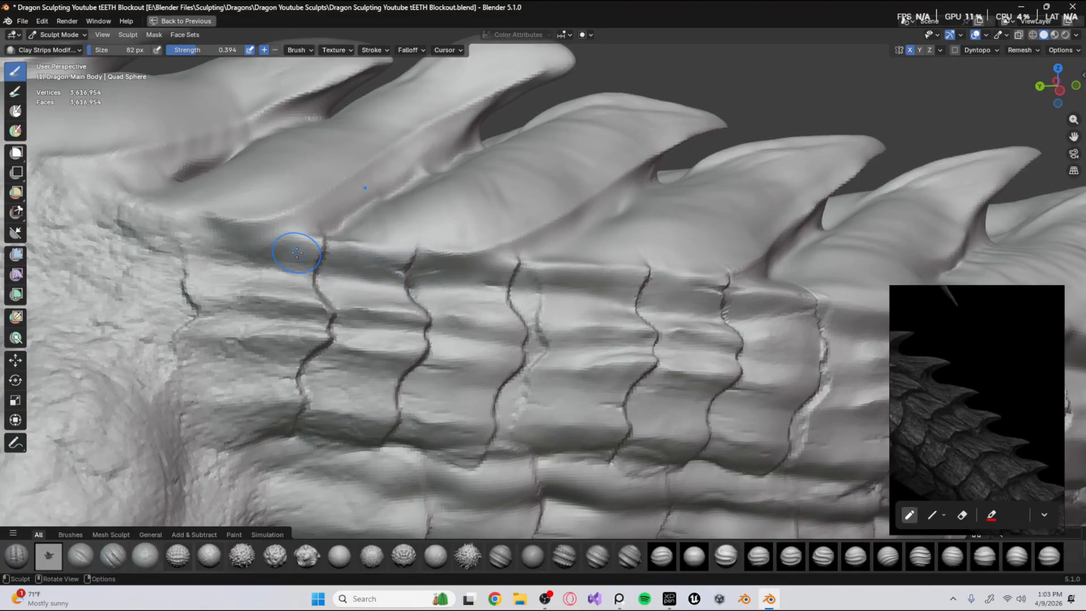
pyautogui.moveTo(297, 257)
pyautogui.mouseDown()
pyautogui.moveTo(317, 251)
pyautogui.moveTo(291, 249)
pyautogui.mouseUp()
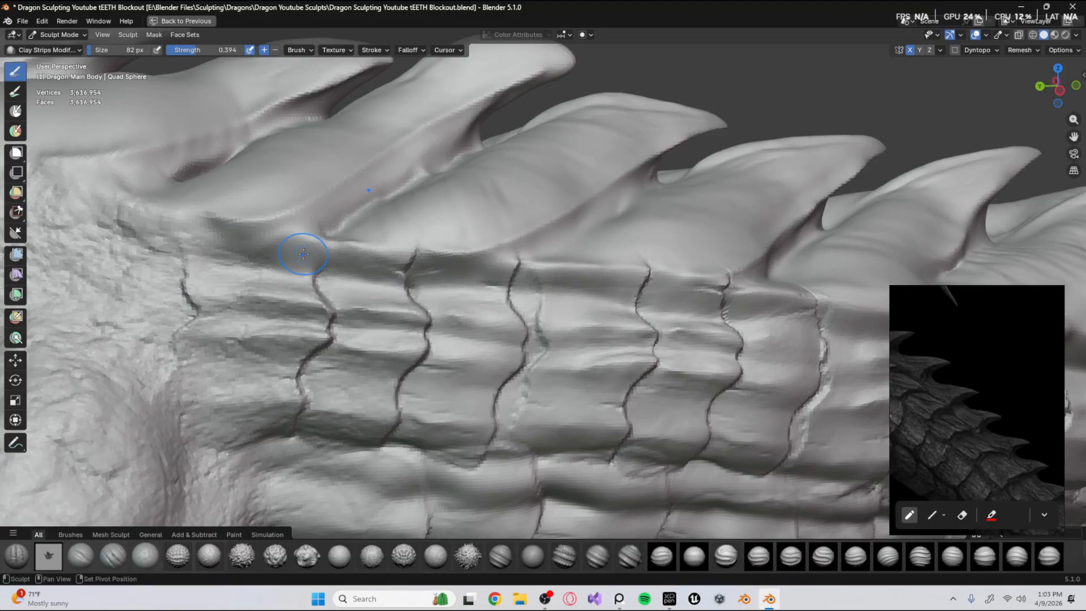
pyautogui.moveTo(301, 252); pyautogui.dragTo(398, 272, button='middle')
pyautogui.moveTo(367, 252); pyautogui.dragTo(391, 273)
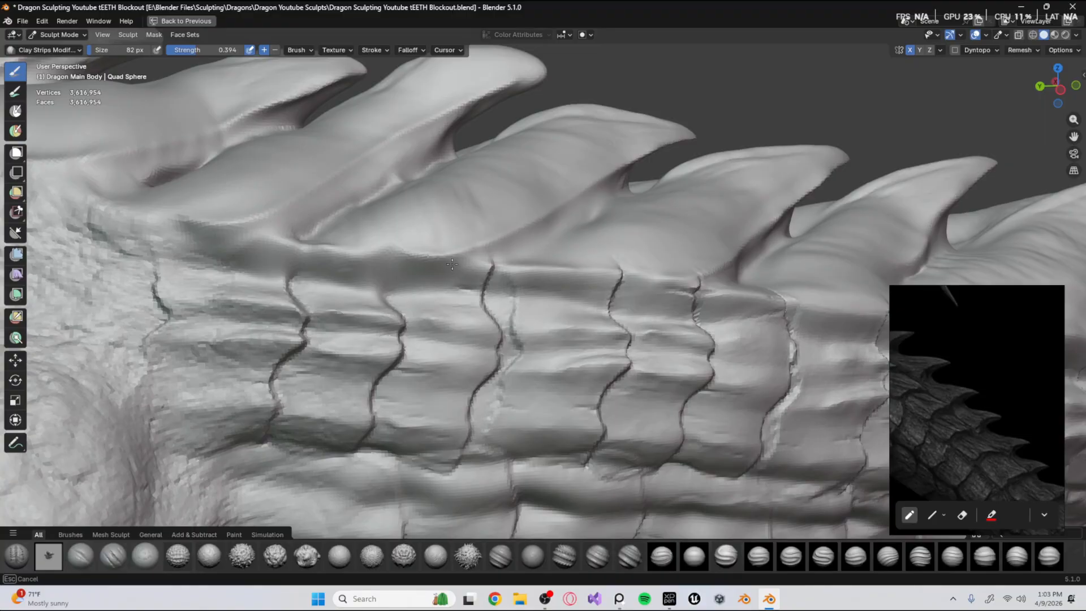
pyautogui.moveTo(510, 256); pyautogui.dragTo(518, 266)
pyautogui.press('d')
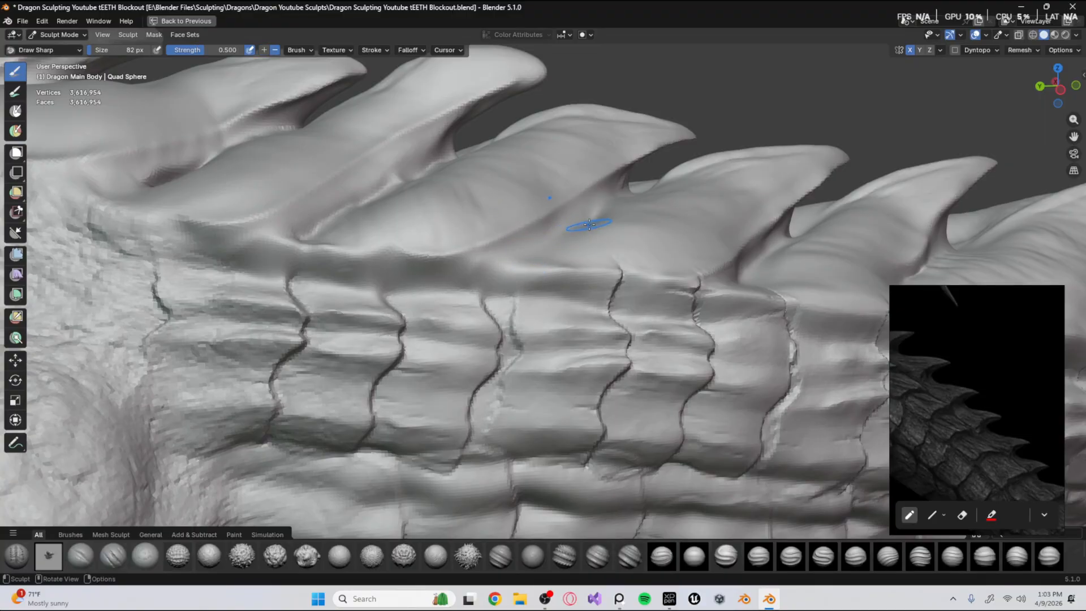
pyautogui.moveTo(621, 195); pyautogui.dragTo(622, 192)
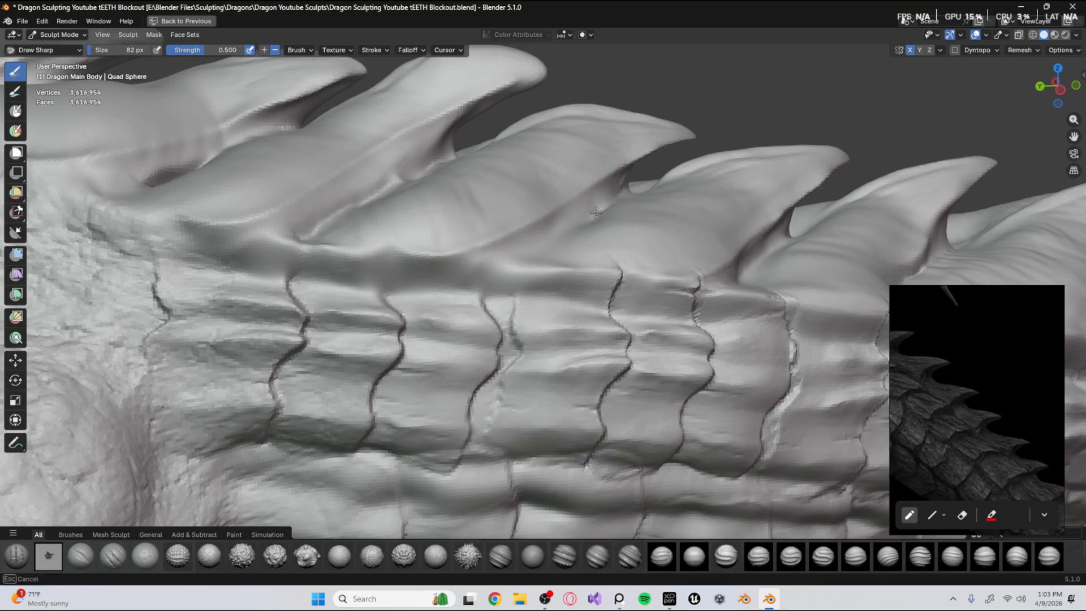
pyautogui.moveTo(495, 261); pyautogui.dragTo(306, 263)
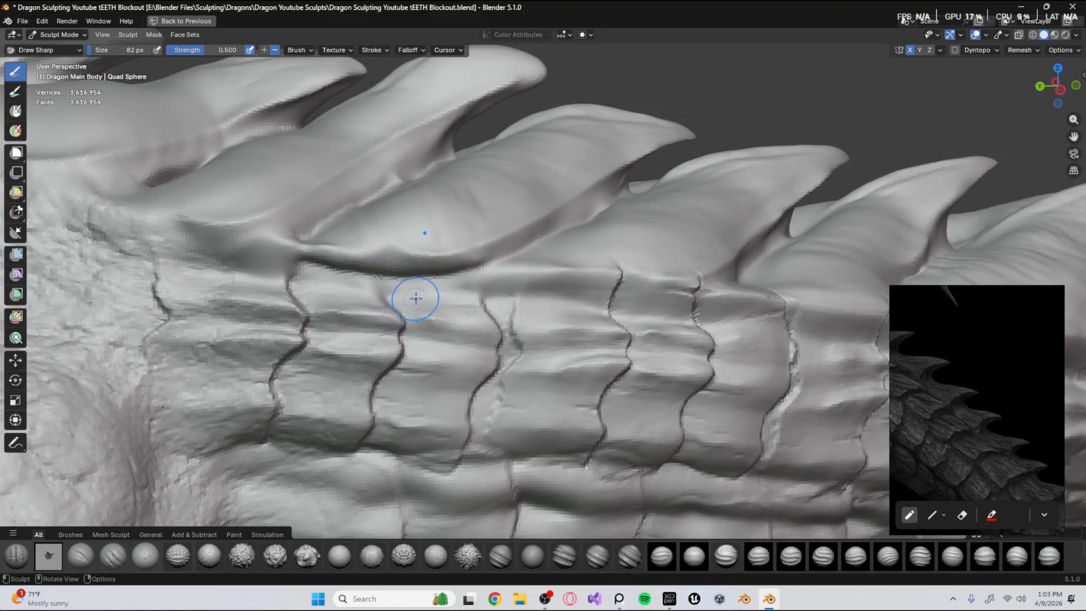
pyautogui.hotkey('ctrl', 'z')
# Carve a sharp crease along the lower rear edge of a spike near the hip with Draw Sharp, down to the upper scale row.
pyautogui.moveTo(623, 187); pyautogui.dragTo(589, 208)
pyautogui.moveTo(617, 190); pyautogui.dragTo(494, 262)
pyautogui.moveTo(525, 250)
pyautogui.mouseDown()
pyautogui.moveTo(469, 269)
pyautogui.moveTo(467, 279)
pyautogui.mouseUp()
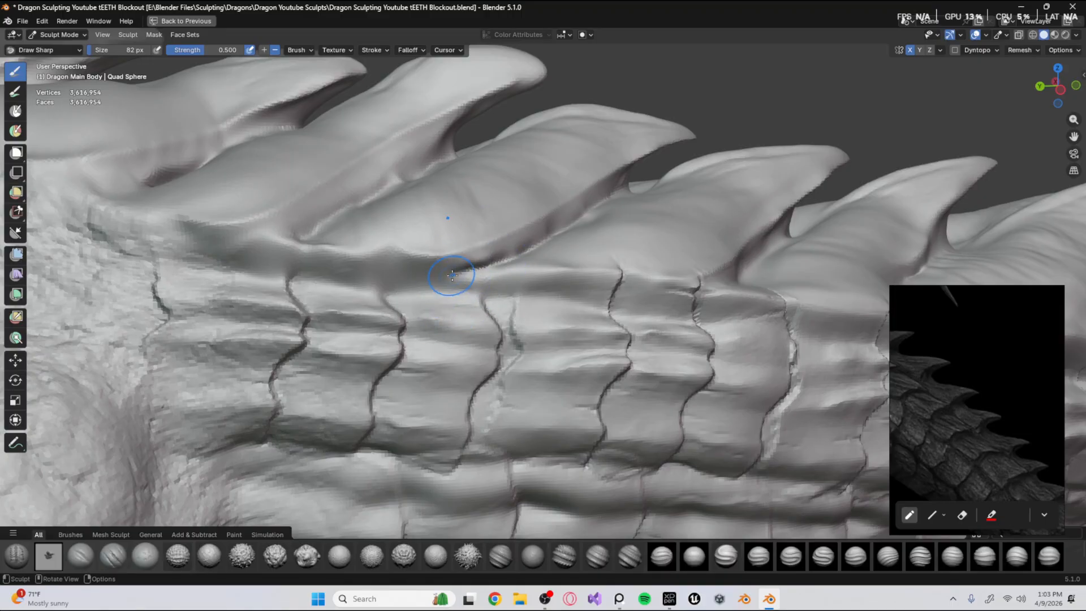
# Inspect the carved crease and the neighbouring spike bases along the tail from the side and from above.
pyautogui.moveTo(436, 286)
pyautogui.mouseDown(button='middle')
pyautogui.moveTo(404, 320)
pyautogui.moveTo(504, 310)
pyautogui.moveTo(519, 286)
pyautogui.mouseUp(button='middle')
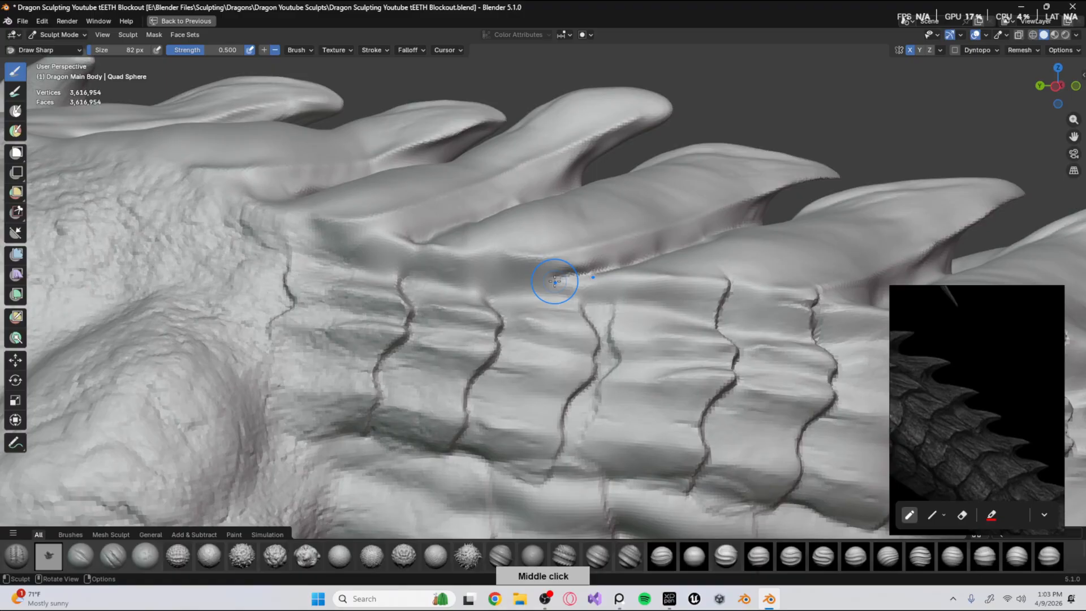
pyautogui.keyDown('ctrl'); pyautogui.moveTo(526, 198); pyautogui.dragTo(505, 322, button='middle'); pyautogui.keyUp('ctrl')
pyautogui.keyDown('shift'); pyautogui.moveTo(715, 274); pyautogui.dragTo(424, 232, button='middle'); pyautogui.keyUp('shift')
pyautogui.moveTo(469, 277); pyautogui.dragTo(662, 398, button='middle')
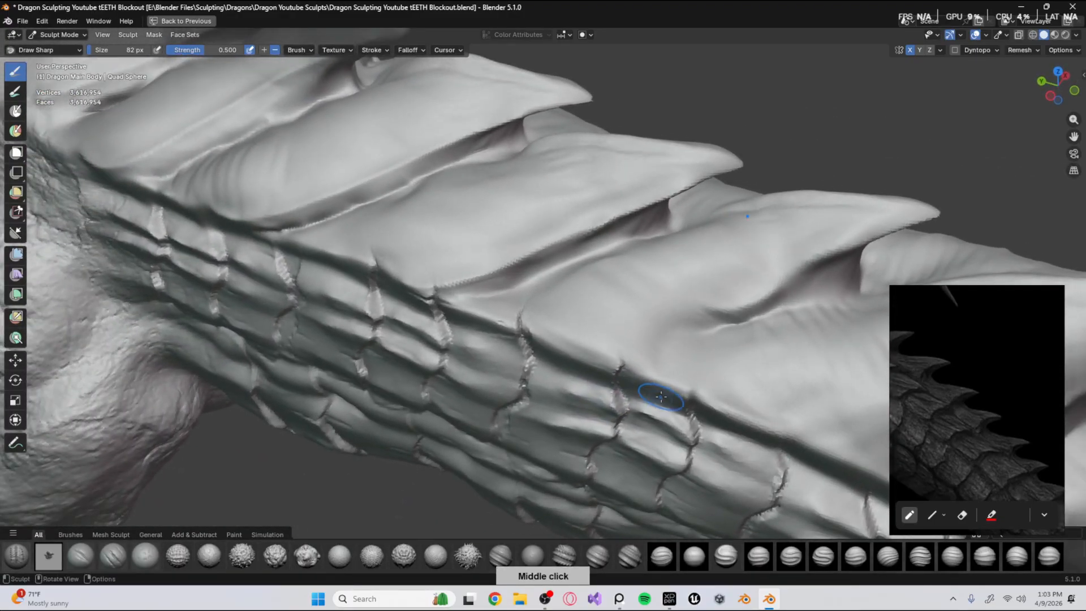
pyautogui.moveTo(390, 349); pyautogui.dragTo(399, 297, button='middle')
pyautogui.moveTo(237, 284); pyautogui.dragTo(408, 337, button='middle')
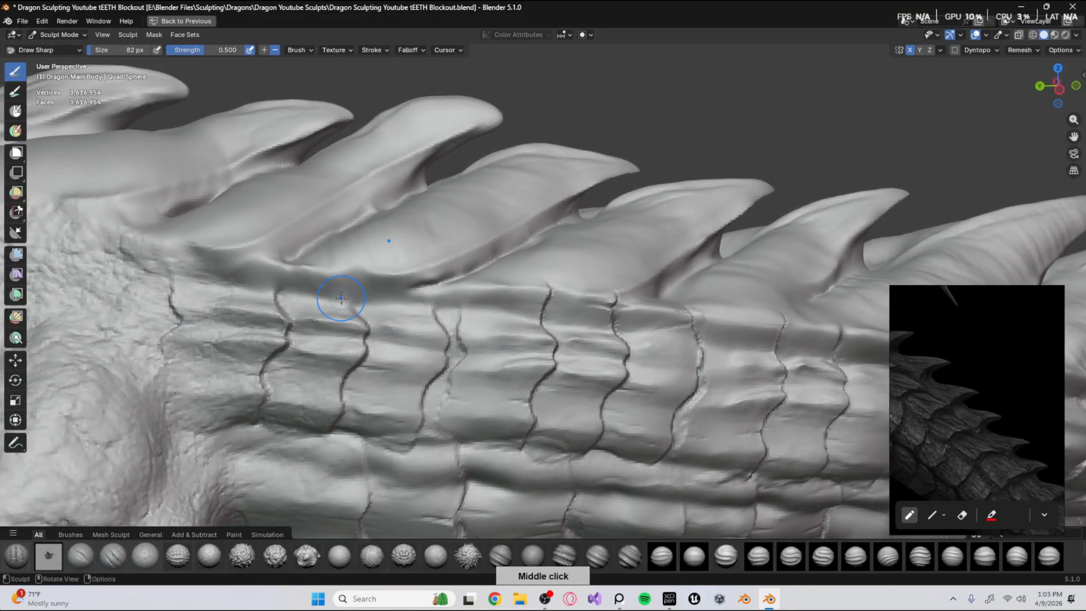
# Pull the band directly beneath the spike bases near the hip downward with the Grab brush.
pyautogui.moveTo(341, 265)
pyautogui.mouseDown(button='middle')
pyautogui.moveTo(349, 287)
pyautogui.moveTo(355, 246)
pyautogui.mouseUp(button='middle')
pyautogui.press('g')
pyautogui.press('f')
pyautogui.click(385, 274)
pyautogui.moveTo(361, 264); pyautogui.dragTo(359, 287)
pyautogui.moveTo(266, 294); pyautogui.dragTo(260, 311)
# Smooth the band beneath the spikes with the brush at 82 px, softening the upper ends of the scale creases along the tail.
pyautogui.moveTo(260, 311); pyautogui.dragTo(280, 313, button='middle')
pyautogui.press('f')
pyautogui.click(166, 282)
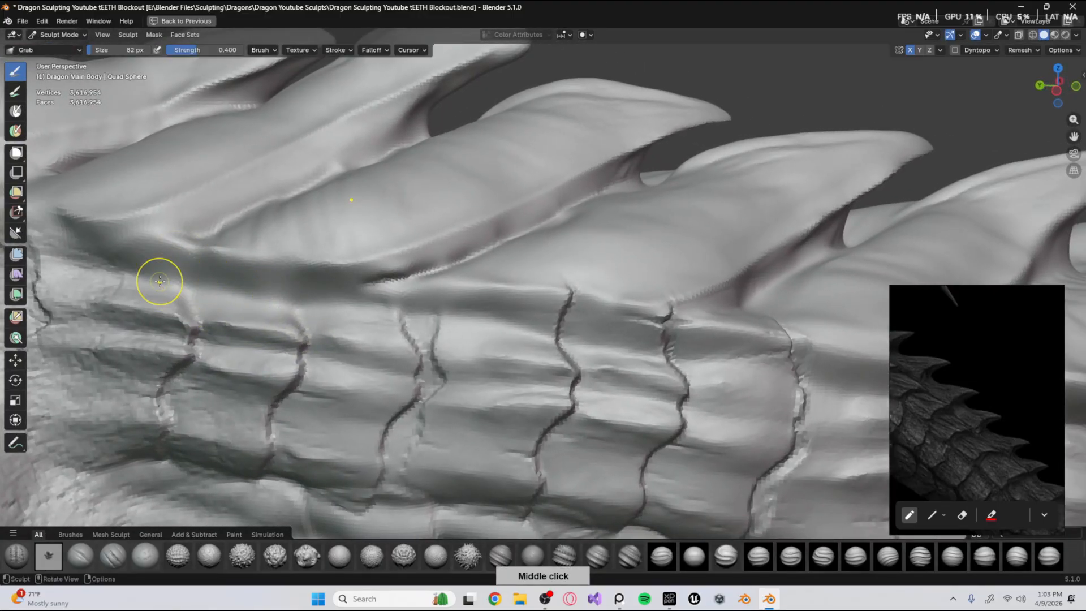
pyautogui.moveTo(83, 260); pyautogui.dragTo(81, 259)
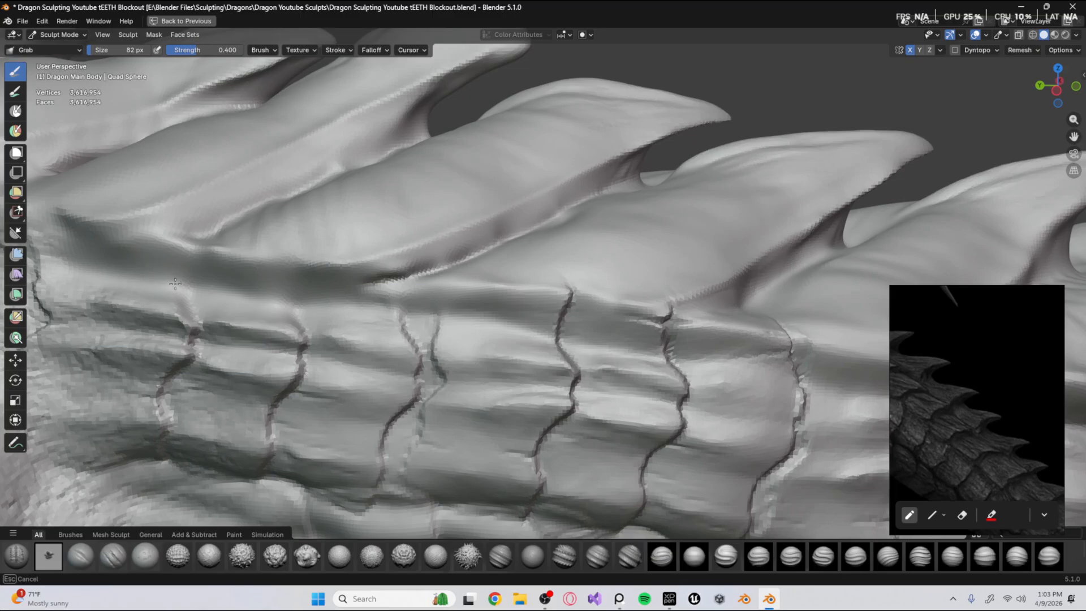
pyautogui.moveTo(349, 307); pyautogui.dragTo(364, 313)
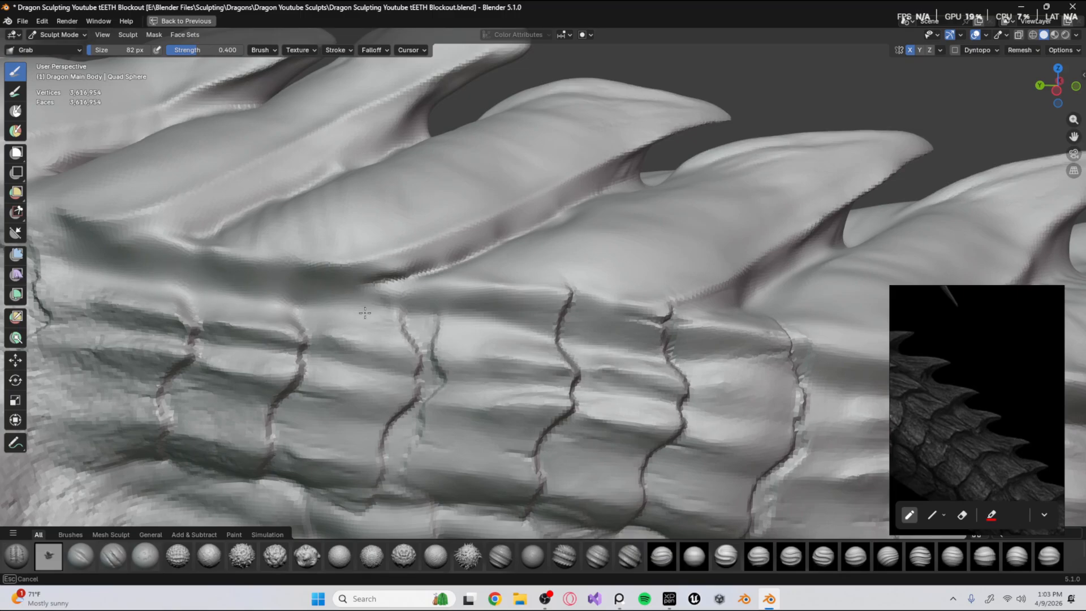
pyautogui.moveTo(523, 317); pyautogui.dragTo(552, 341)
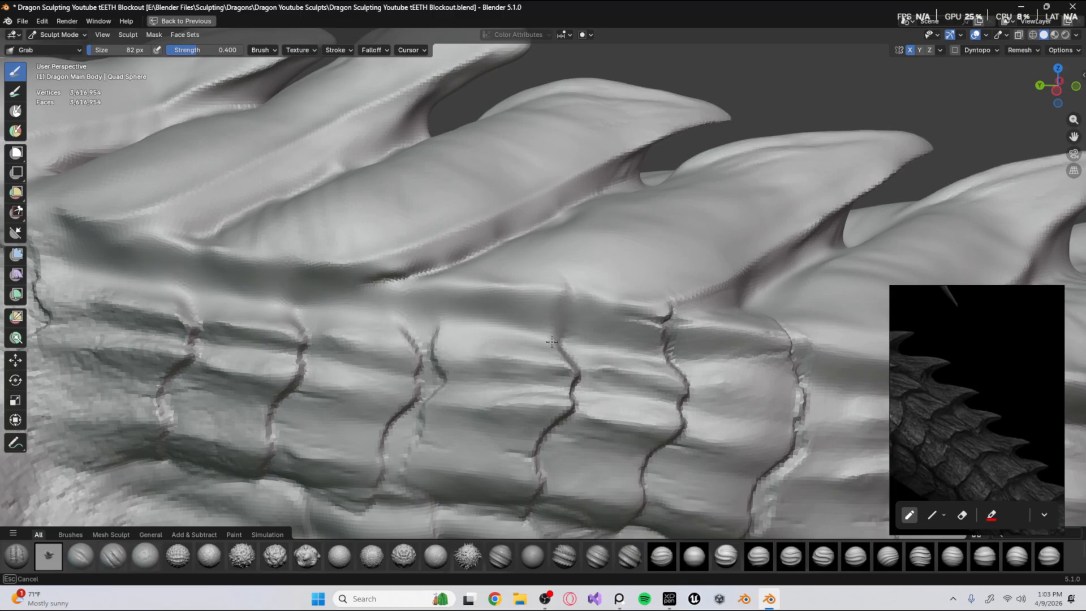
pyautogui.moveTo(670, 334); pyautogui.dragTo(702, 354)
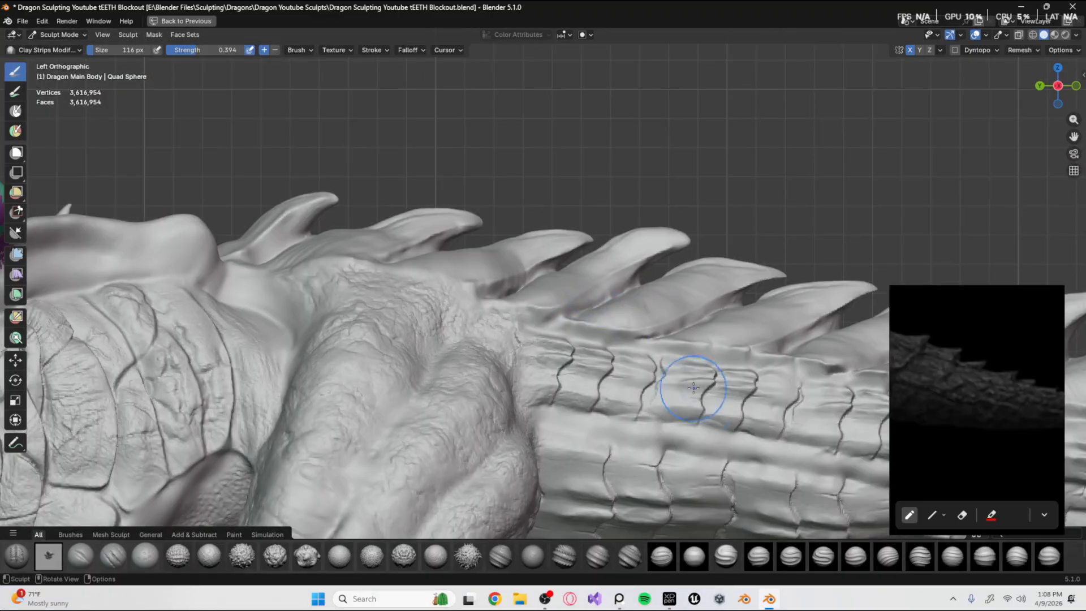
# Carve the crease between two mid-tail spike bases with Draw Sharp at 72 px, and enlarge the brush to 84 px.
pyautogui.moveTo(407, 317)
pyautogui.mouseDown(button='middle')
pyautogui.moveTo(393, 333)
pyautogui.moveTo(261, 314)
pyautogui.mouseUp(button='middle')
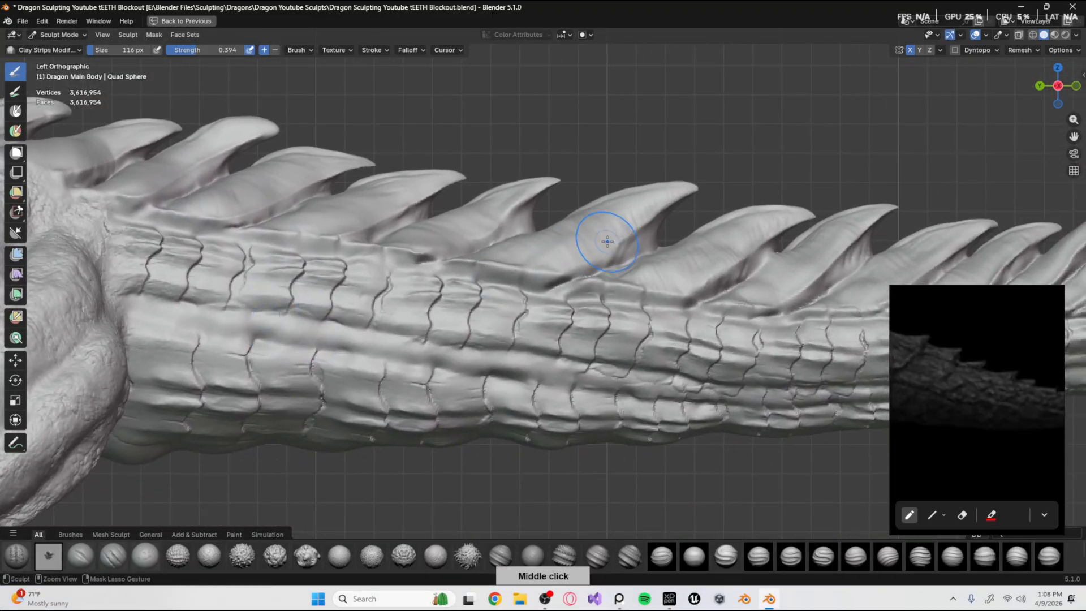
pyautogui.moveTo(606, 238)
pyautogui.keyDown('ctrl'); pyautogui.mouseDown(button='middle')
pyautogui.moveTo(645, 303)
pyautogui.moveTo(715, 300)
pyautogui.moveTo(420, 339)
pyautogui.moveTo(623, 309)
pyautogui.mouseUp(button='middle'); pyautogui.keyUp('ctrl')
pyautogui.keyDown('shift'); pyautogui.moveTo(452, 314); pyautogui.dragTo(574, 343, button='middle'); pyautogui.keyUp('shift')
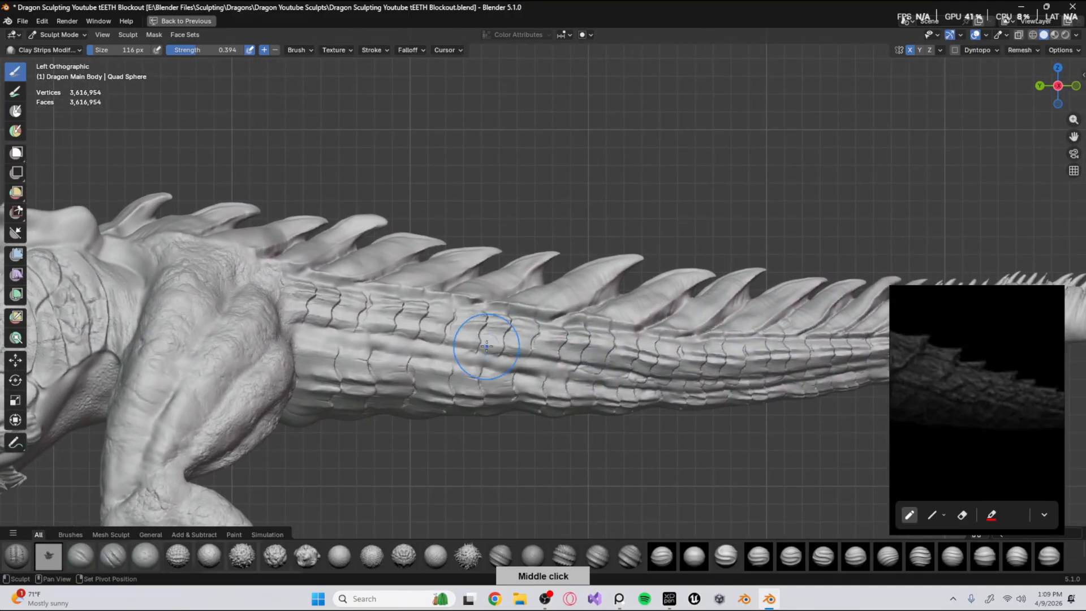
pyautogui.moveTo(443, 339)
pyautogui.keyDown('shift'); pyautogui.mouseDown(button='middle')
pyautogui.moveTo(490, 318)
pyautogui.moveTo(545, 219)
pyautogui.mouseUp(button='middle'); pyautogui.keyUp('shift')
pyautogui.press('d')
pyautogui.press('f')
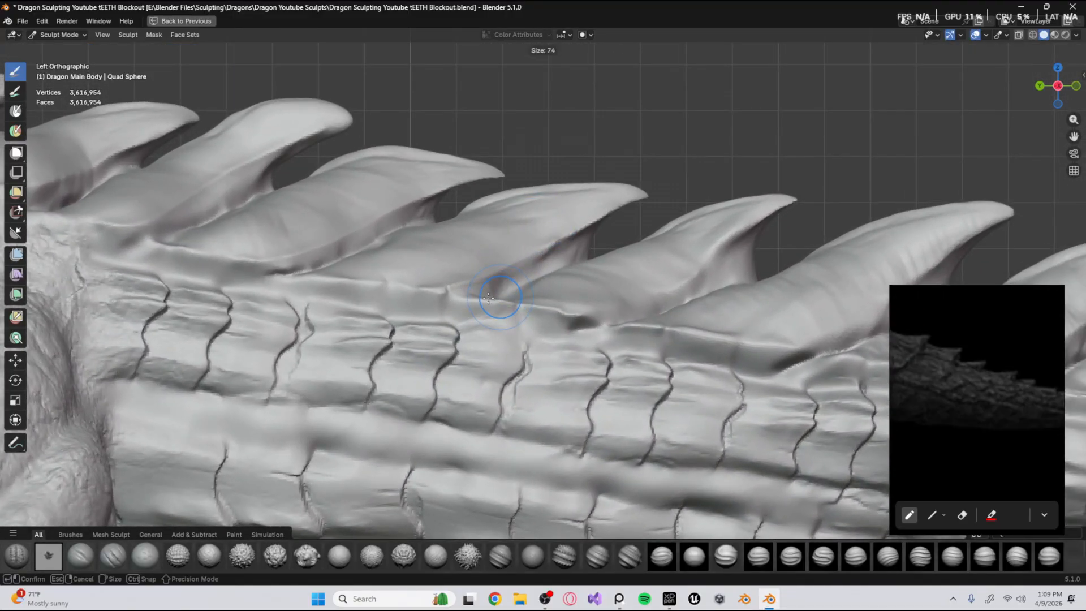
pyautogui.click(523, 295)
pyautogui.moveTo(500, 295); pyautogui.dragTo(514, 284)
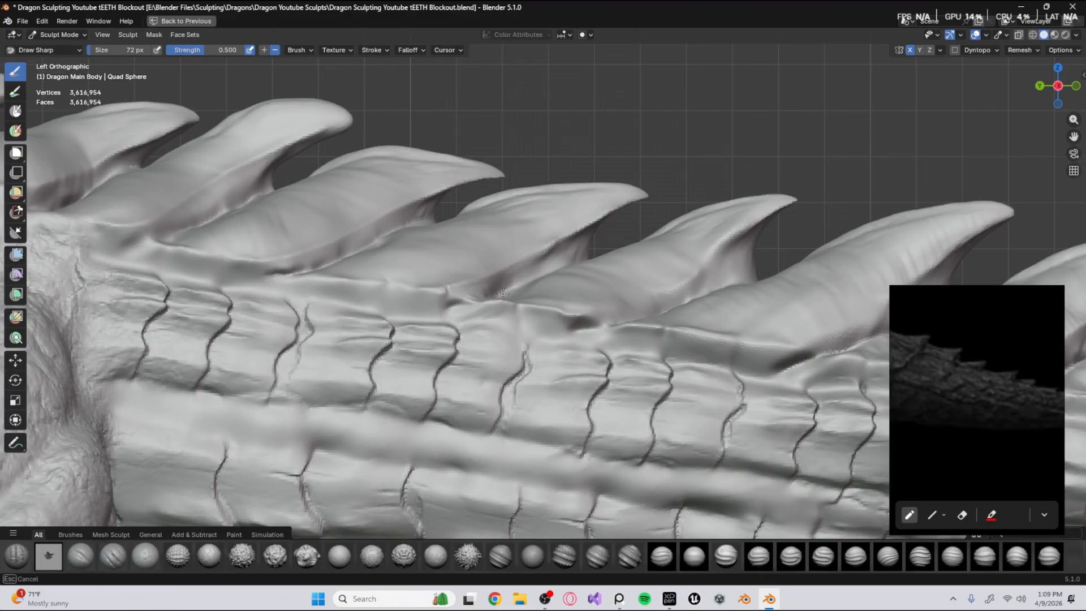
pyautogui.moveTo(474, 301)
pyautogui.mouseDown(button='middle')
pyautogui.moveTo(443, 327)
pyautogui.moveTo(482, 274)
pyautogui.moveTo(455, 298)
pyautogui.mouseUp(button='middle')
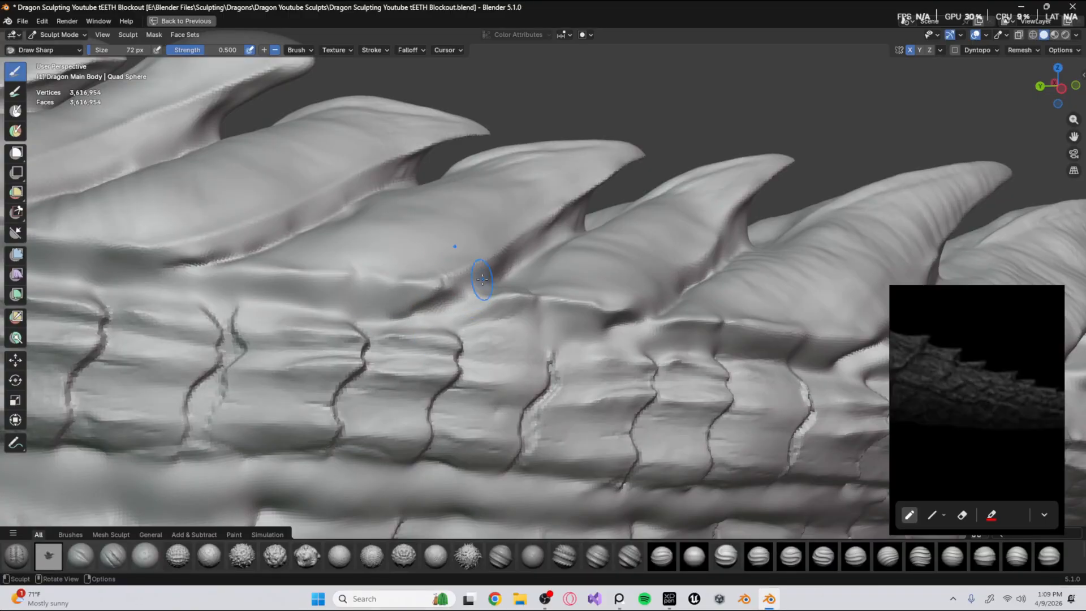
pyautogui.moveTo(482, 279)
pyautogui.mouseDown(button='middle')
pyautogui.moveTo(496, 308)
pyautogui.moveTo(537, 328)
pyautogui.moveTo(457, 347)
pyautogui.moveTo(485, 351)
pyautogui.mouseUp(button='middle')
pyautogui.press('f')
pyautogui.click(513, 311)
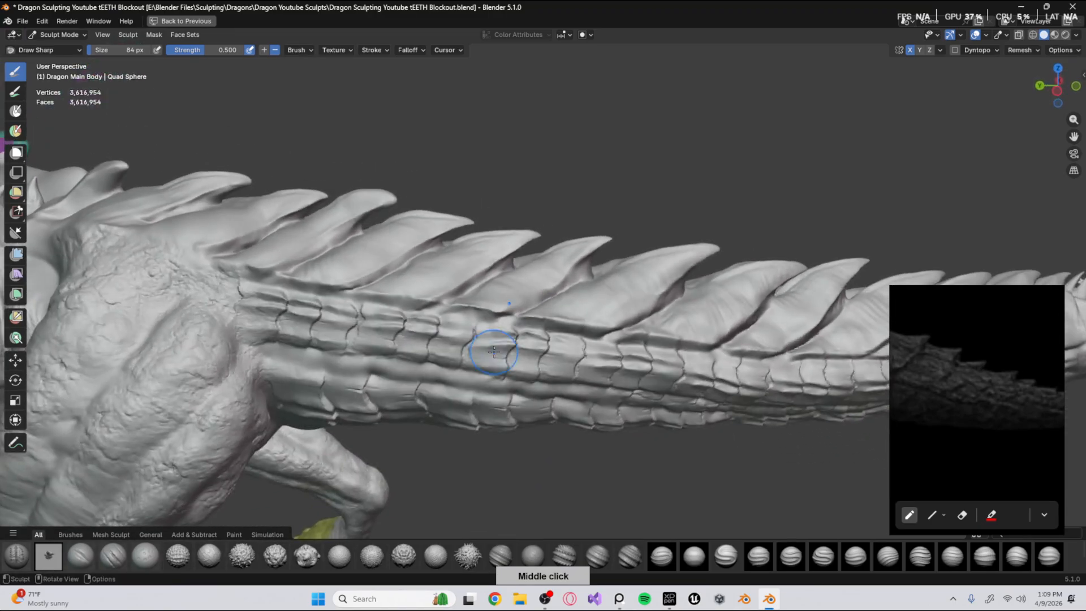
# Examine the spike silhouettes and their bases along the whole tail and hip, mainly in left orthographic view.
pyautogui.click(1058, 91)
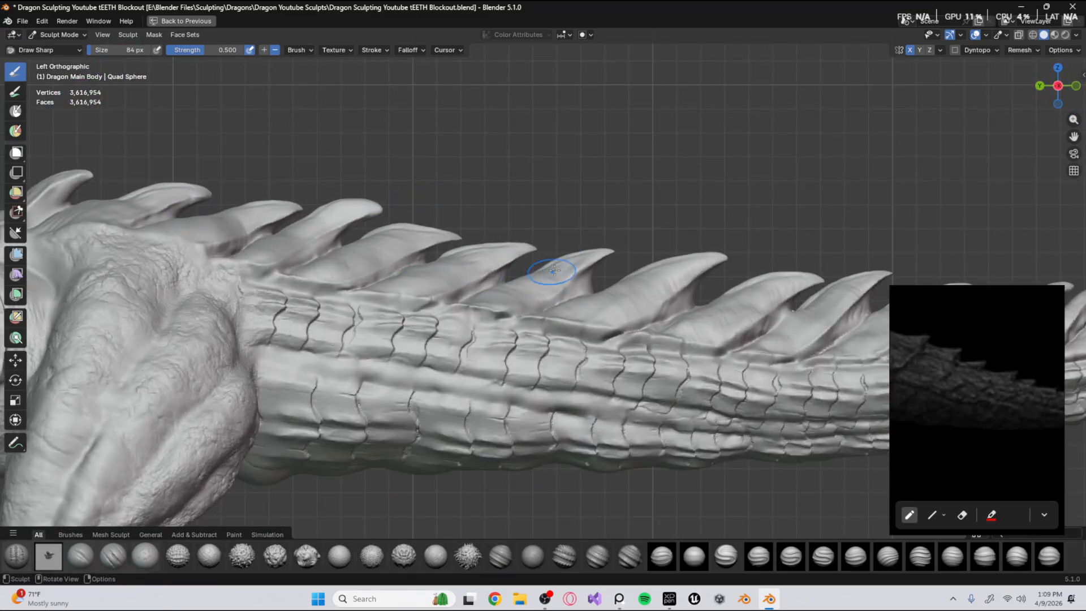
pyautogui.keyDown('ctrl'); pyautogui.moveTo(553, 271); pyautogui.dragTo(571, 232, button='middle'); pyautogui.keyUp('ctrl')
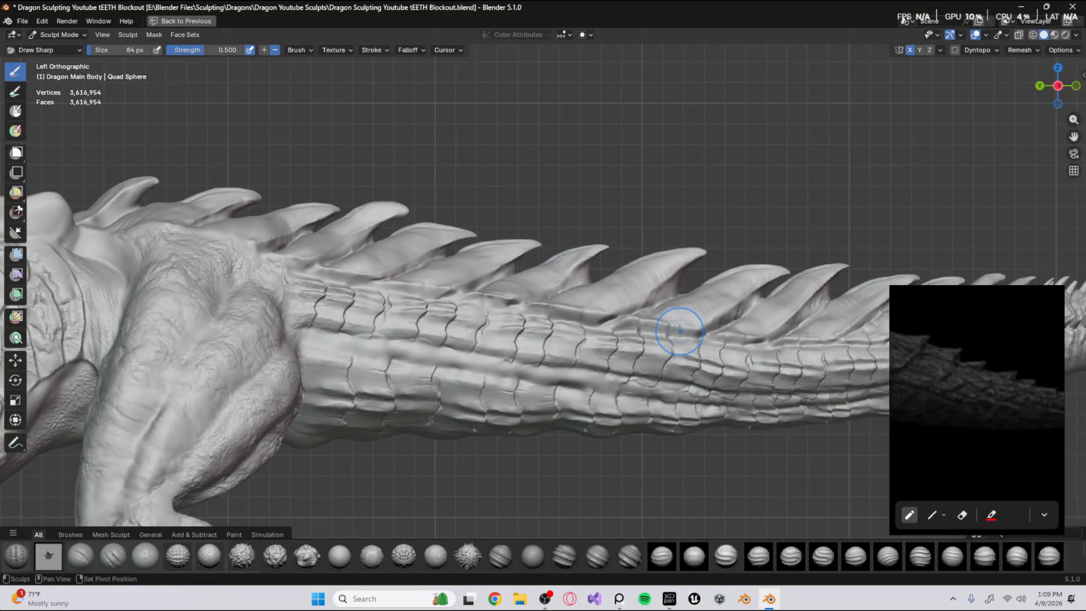
pyautogui.moveTo(676, 330); pyautogui.dragTo(528, 305, button='middle')
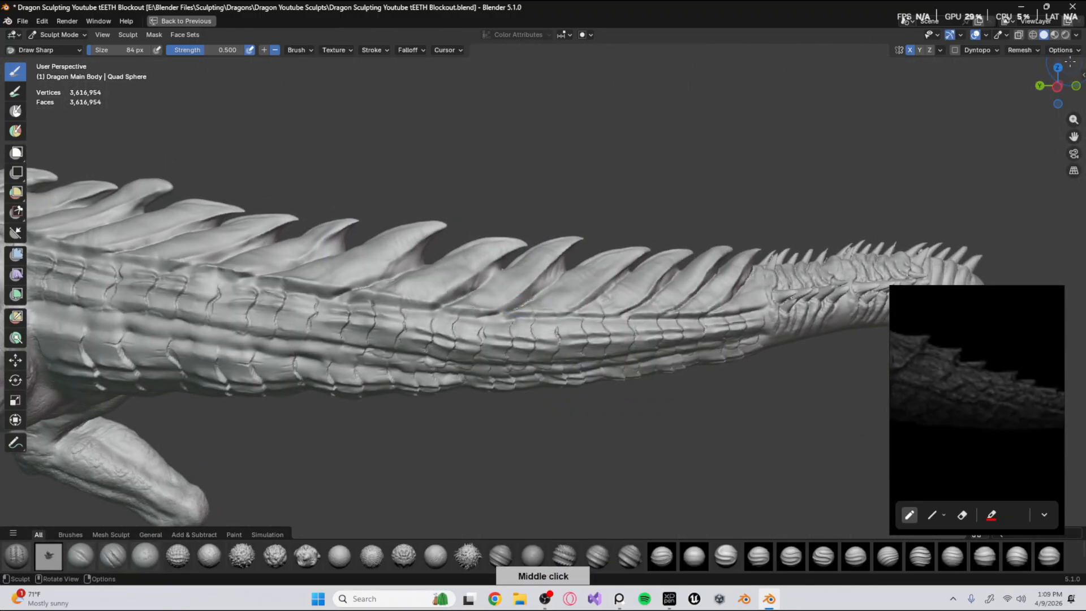
pyautogui.click(1058, 87)
pyautogui.keyDown('ctrl'); pyautogui.moveTo(755, 180); pyautogui.dragTo(696, 238, button='middle'); pyautogui.keyUp('ctrl')
pyautogui.keyDown('shift'); pyautogui.moveTo(568, 311); pyautogui.dragTo(669, 394, button='middle'); pyautogui.keyUp('shift')
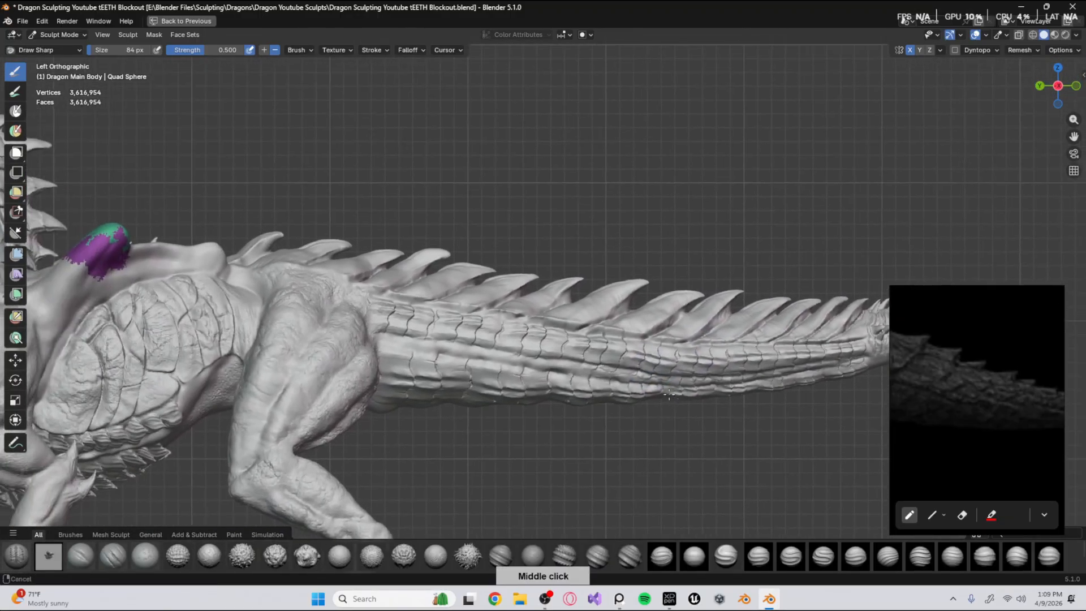
pyautogui.keyDown('ctrl'); pyautogui.moveTo(339, 287); pyautogui.dragTo(367, 187, button='middle'); pyautogui.keyUp('ctrl')
pyautogui.moveTo(373, 278)
pyautogui.keyDown('shift'); pyautogui.mouseDown(button='middle')
pyautogui.moveTo(389, 290)
pyautogui.moveTo(457, 275)
pyautogui.mouseUp(button='middle'); pyautogui.keyUp('shift')
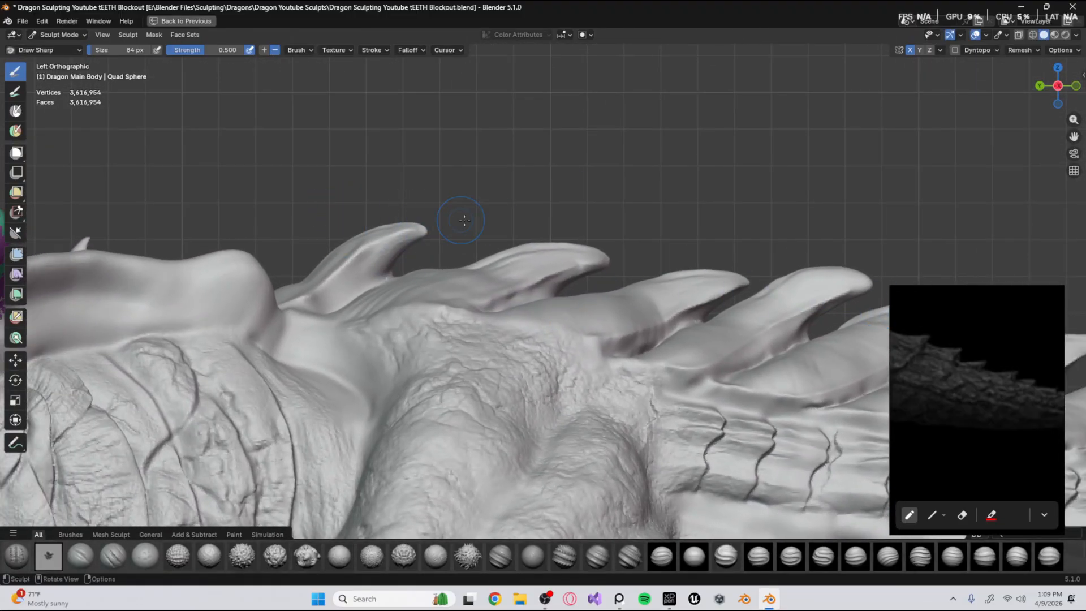
pyautogui.keyDown('ctrl'); pyautogui.moveTo(583, 144); pyautogui.dragTo(517, 298, button='middle'); pyautogui.keyUp('ctrl')
pyautogui.keyDown('ctrl'); pyautogui.moveTo(560, 270); pyautogui.dragTo(602, 173, button='middle'); pyautogui.keyUp('ctrl')
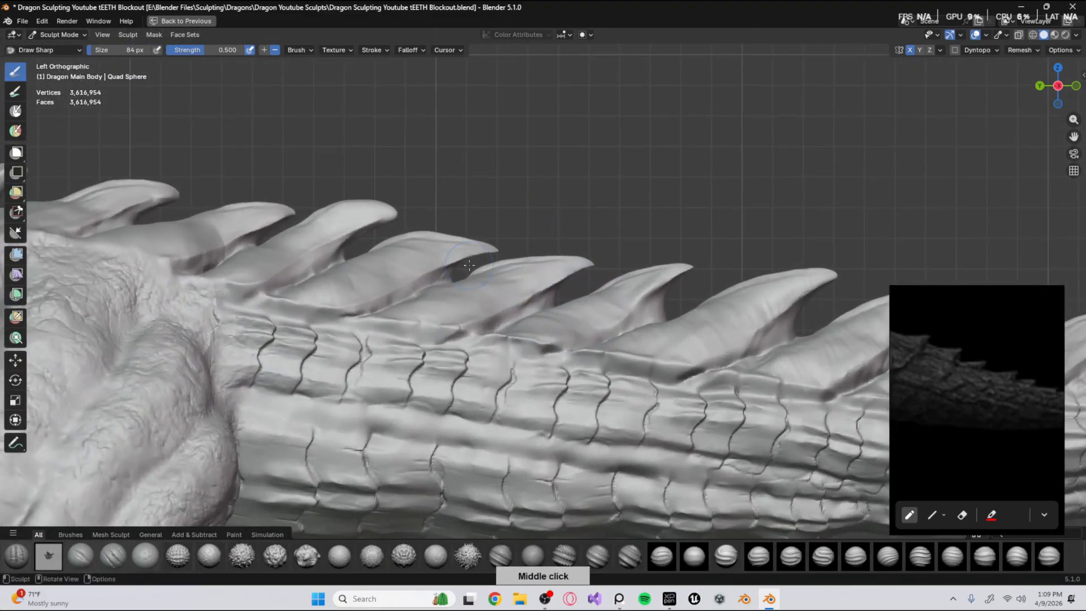
pyautogui.keyDown('shift'); pyautogui.moveTo(362, 265); pyautogui.dragTo(594, 308, button='middle'); pyautogui.keyUp('shift')
pyautogui.keyDown('shift'); pyautogui.moveTo(486, 304); pyautogui.dragTo(585, 285, button='middle'); pyautogui.keyUp('shift')
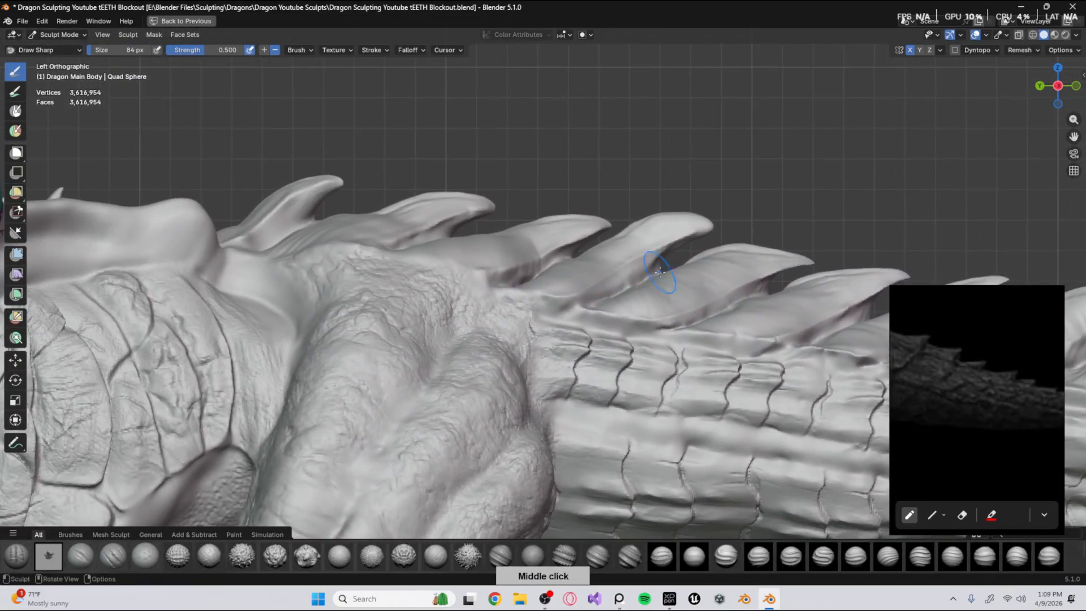
# Try out guide curves behind a spike tip in the reference image and erase the marks.
pyautogui.moveTo(904, 352); pyautogui.dragTo(1019, 381, button='middle')
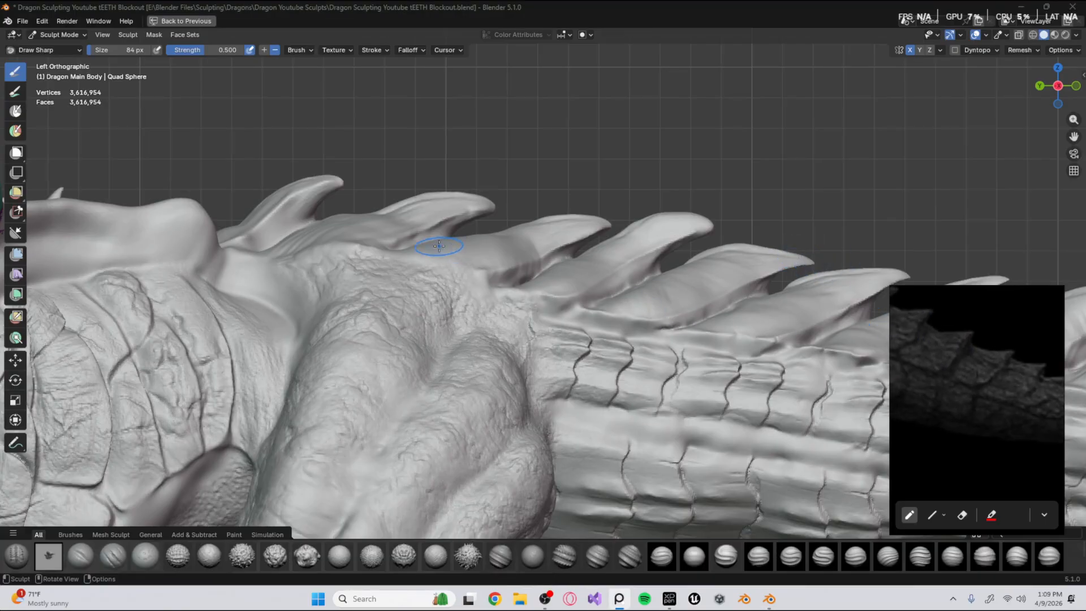
pyautogui.moveTo(430, 249); pyautogui.dragTo(920, 86, button='middle')
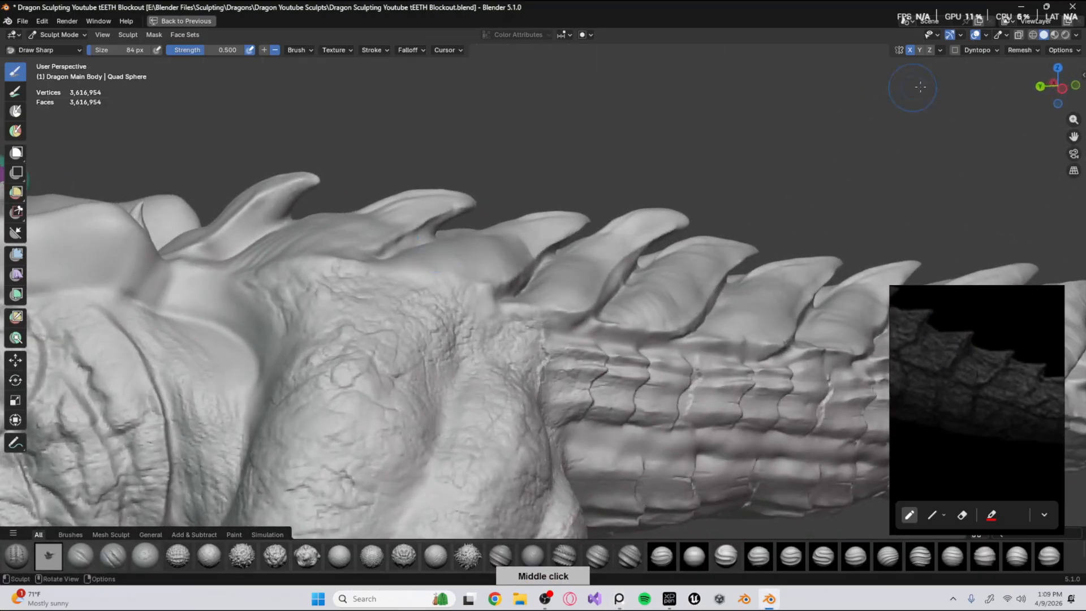
pyautogui.click(1062, 88)
pyautogui.moveTo(937, 345); pyautogui.dragTo(992, 425, button='middle')
pyautogui.scroll(3, 975, 370)
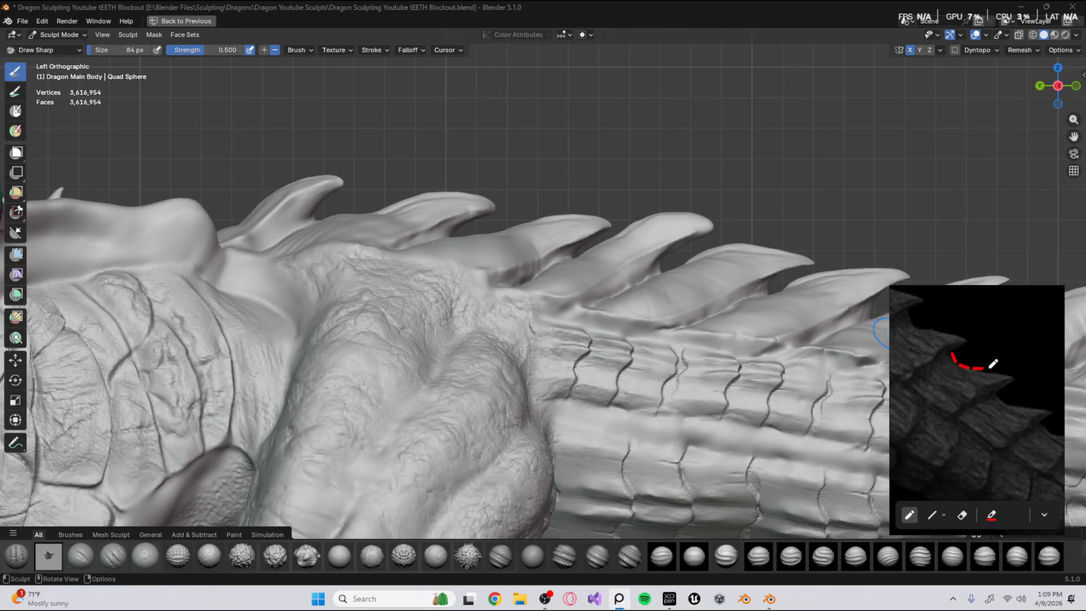
pyautogui.press('e')
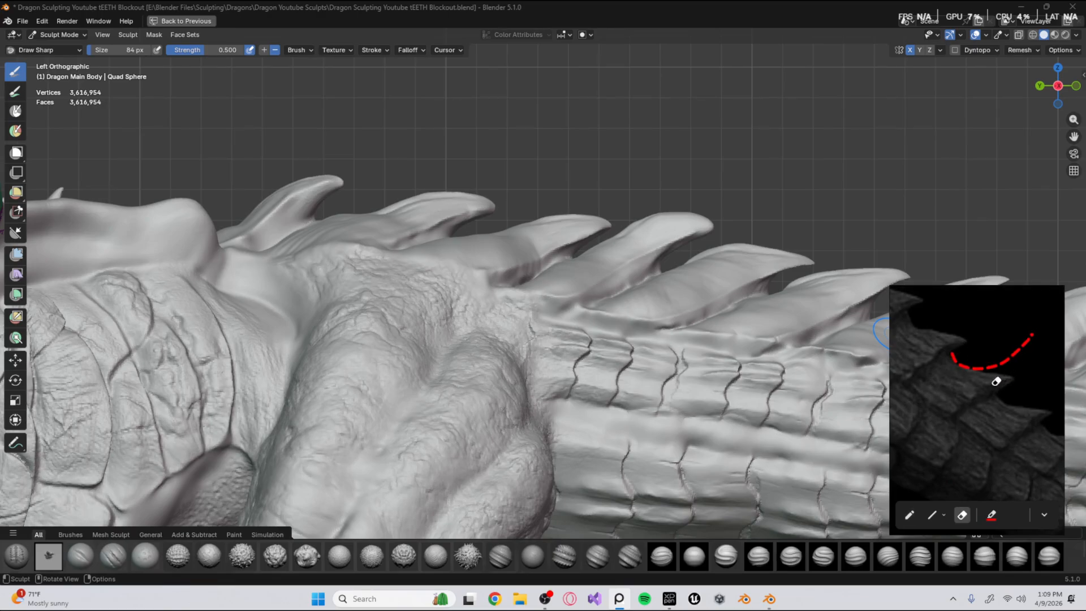
pyautogui.press('d')
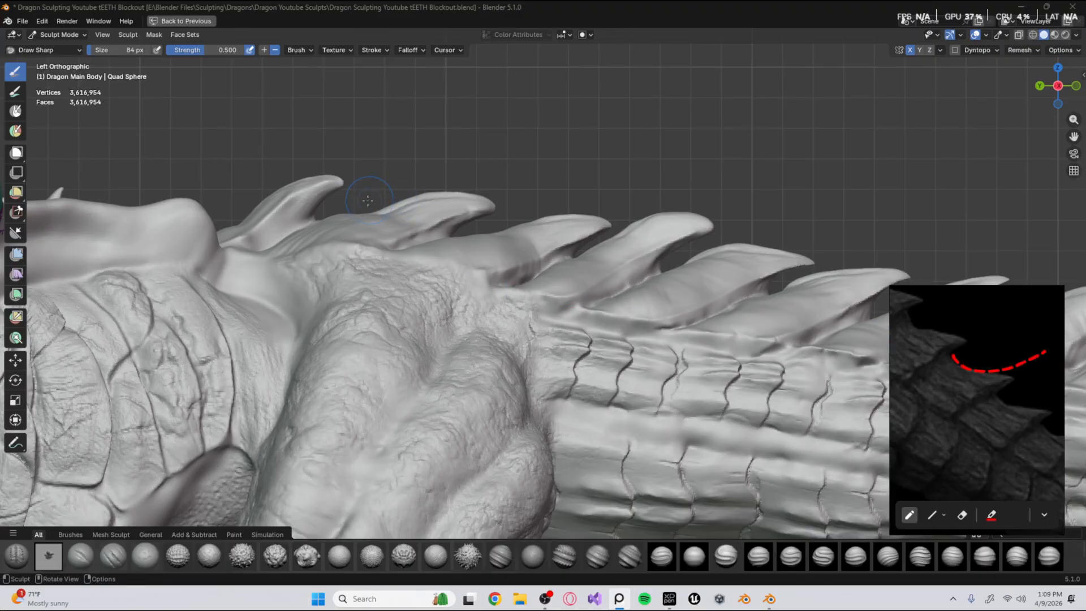
pyautogui.moveTo(979, 389); pyautogui.dragTo(953, 360, button='middle')
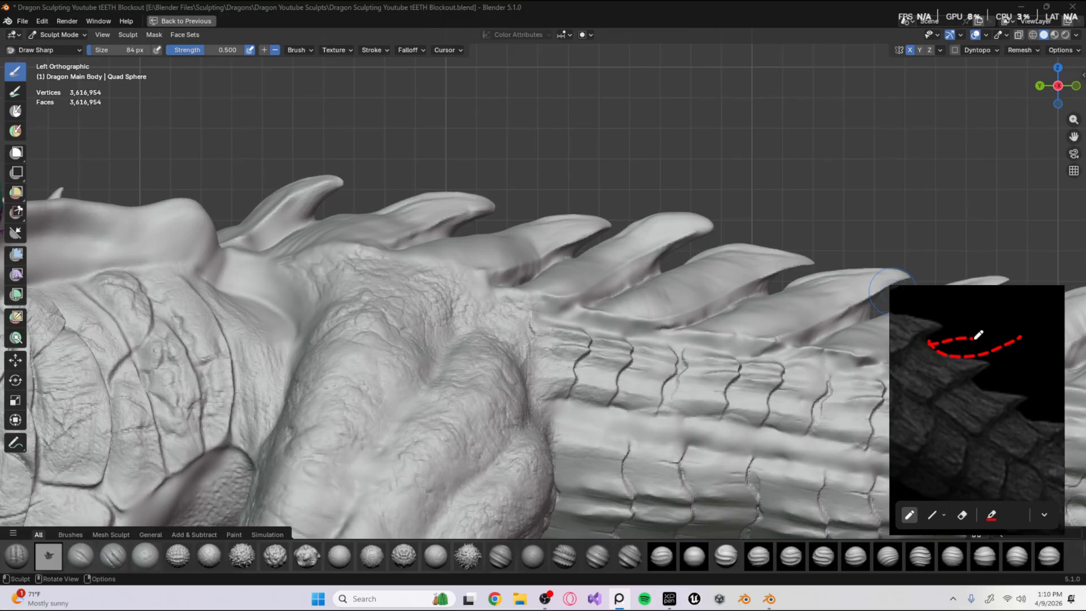
pyautogui.press('e')
pyautogui.moveTo(1021, 365)
pyautogui.mouseDown()
pyautogui.moveTo(1018, 344)
pyautogui.moveTo(1002, 344)
pyautogui.mouseUp()
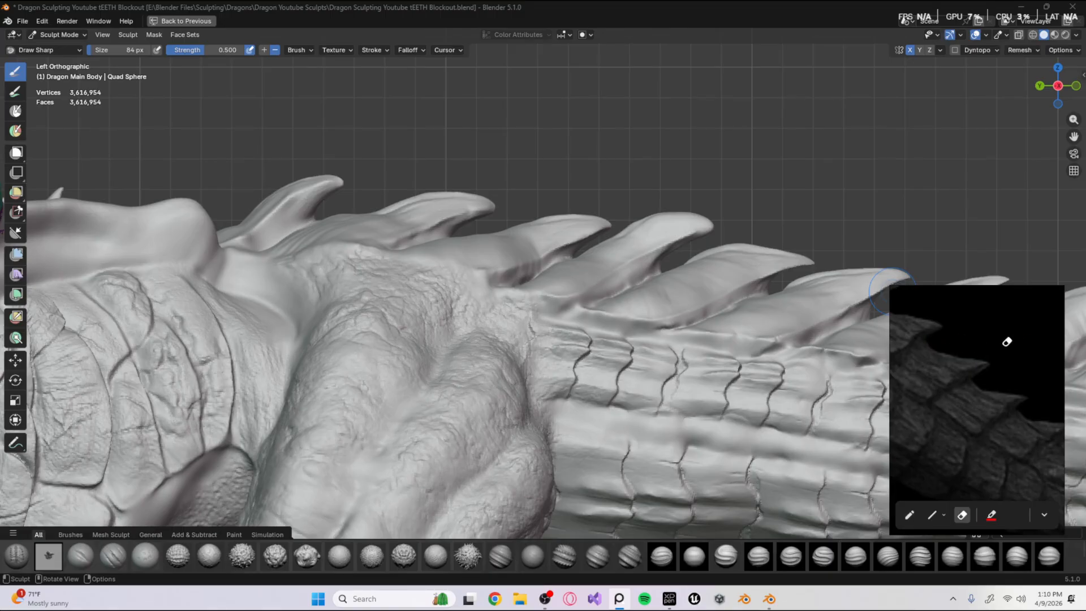
# Mark the reference image with a concave red curve behind one spike and a convex, downward-bending curve behind another.
pyautogui.press('d')
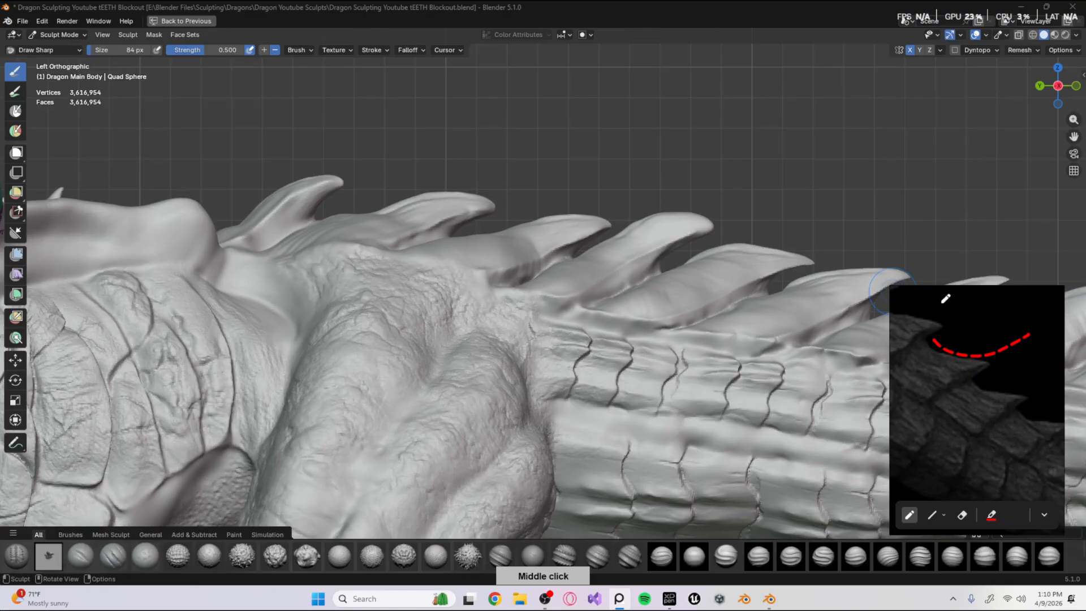
pyautogui.moveTo(1000, 322)
pyautogui.mouseDown(button='middle')
pyautogui.moveTo(951, 320)
pyautogui.moveTo(936, 334)
pyautogui.mouseUp(button='middle')
pyautogui.moveTo(928, 336); pyautogui.dragTo(926, 338)
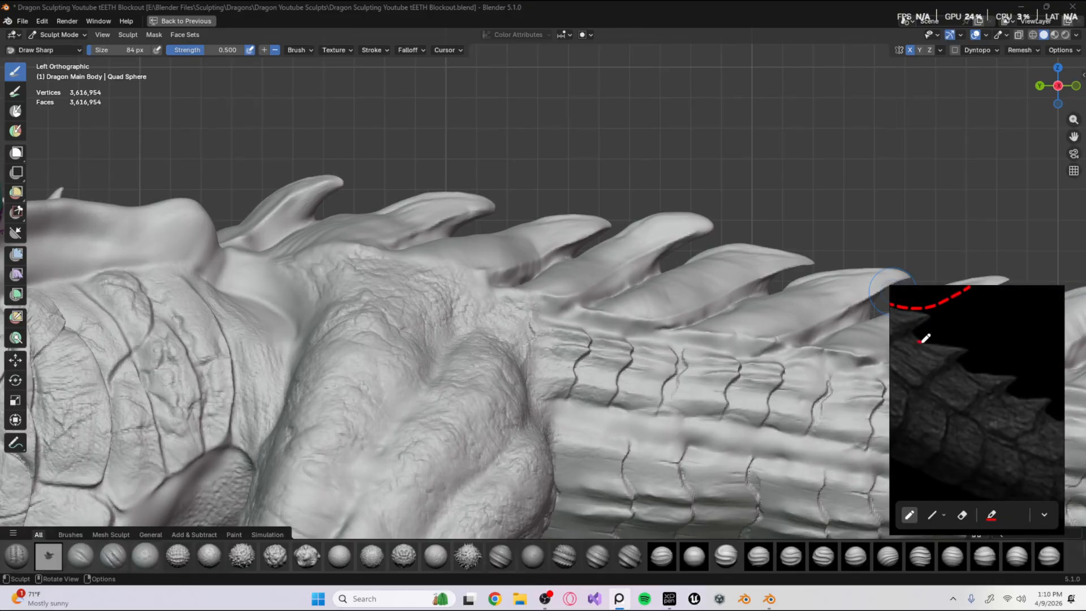
pyautogui.moveTo(953, 402); pyautogui.dragTo(1014, 456, button='middle')
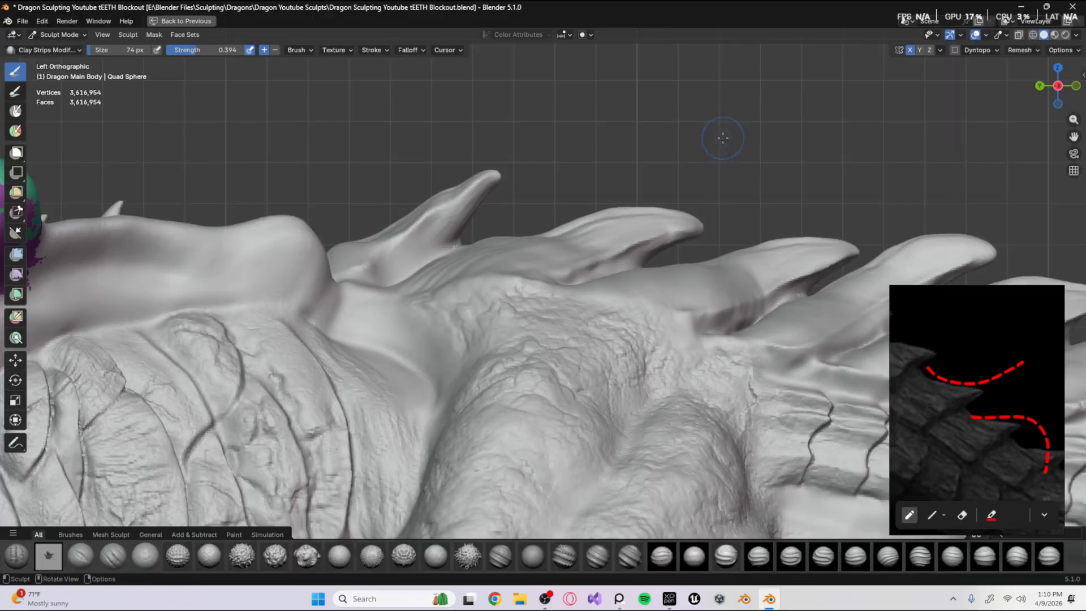
# Carve the groove between the middle tail scale rows, starting at the hip, with Draw Sharp at 90 px.
pyautogui.moveTo(723, 138); pyautogui.dragTo(358, 294, button='middle')
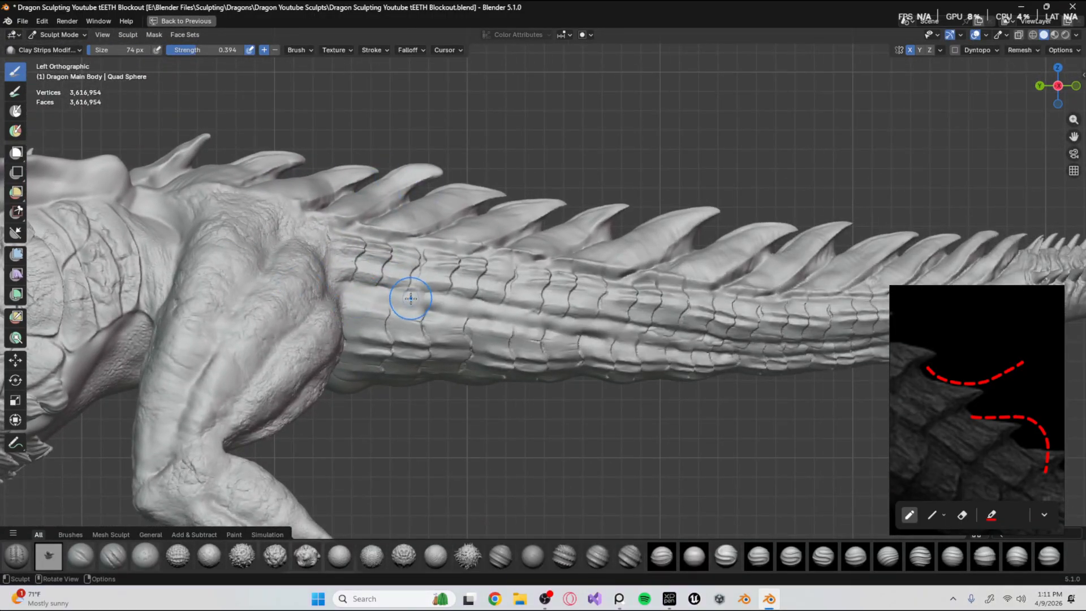
pyautogui.scroll(-1, 483, 314)
pyautogui.keyDown('shift'); pyautogui.moveTo(585, 322); pyautogui.dragTo(487, 310, button='middle'); pyautogui.keyUp('shift')
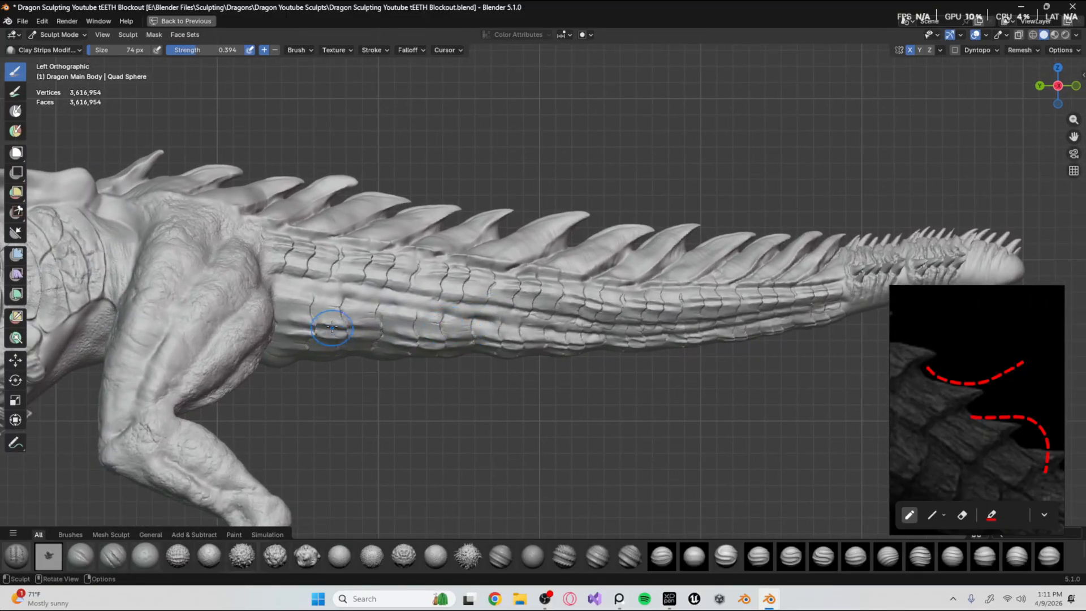
pyautogui.keyDown('ctrl'); pyautogui.moveTo(337, 301); pyautogui.dragTo(316, 294, button='middle'); pyautogui.keyUp('ctrl')
pyautogui.keyDown('shift'); pyautogui.moveTo(532, 306); pyautogui.dragTo(311, 341, button='middle'); pyautogui.keyUp('shift')
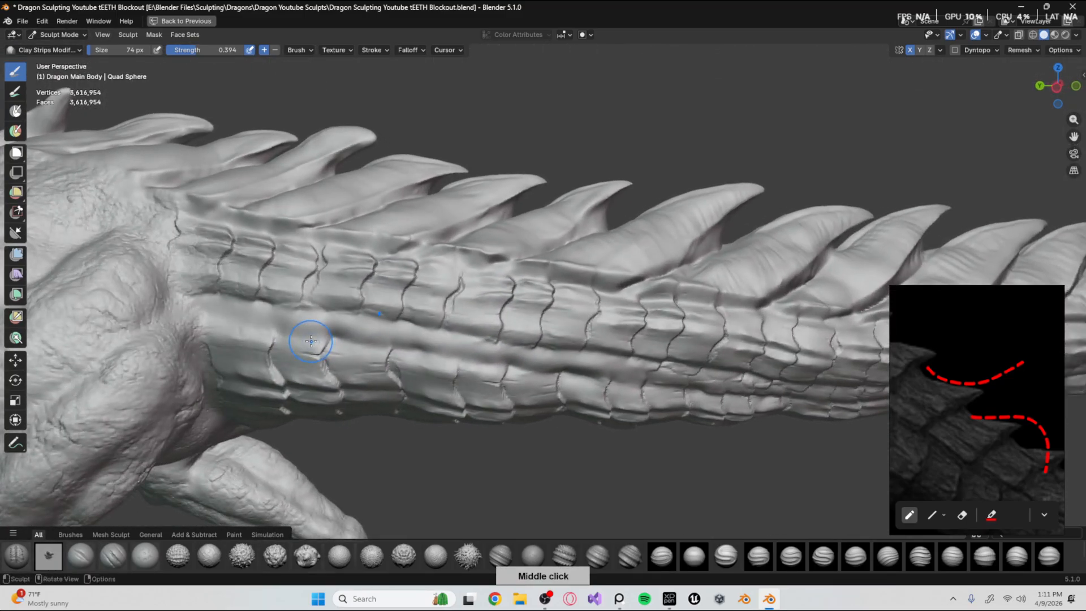
pyautogui.press('d')
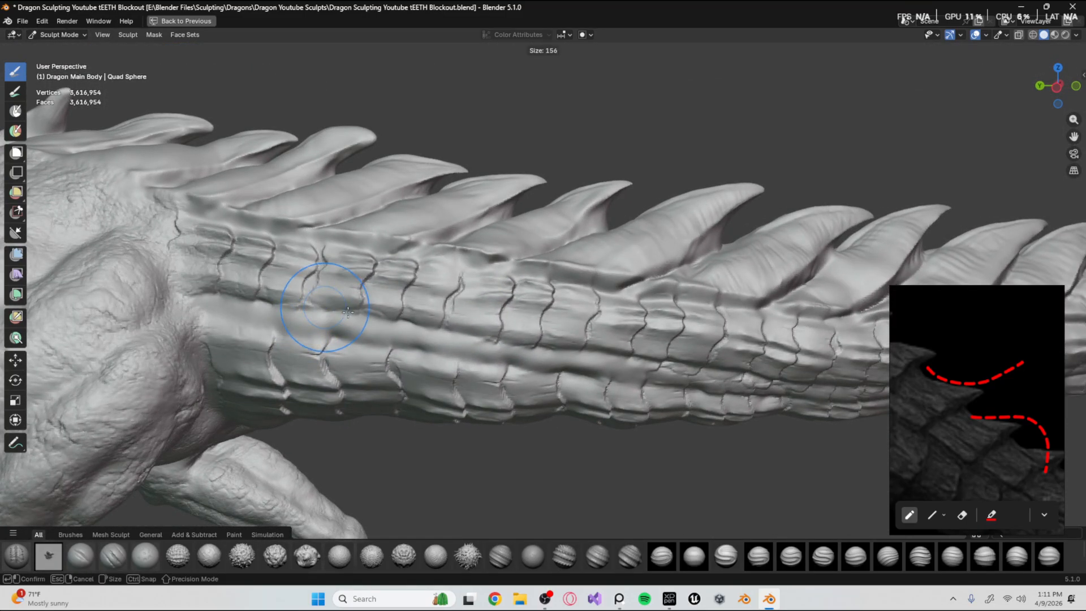
pyautogui.press('f')
pyautogui.click(184, 294)
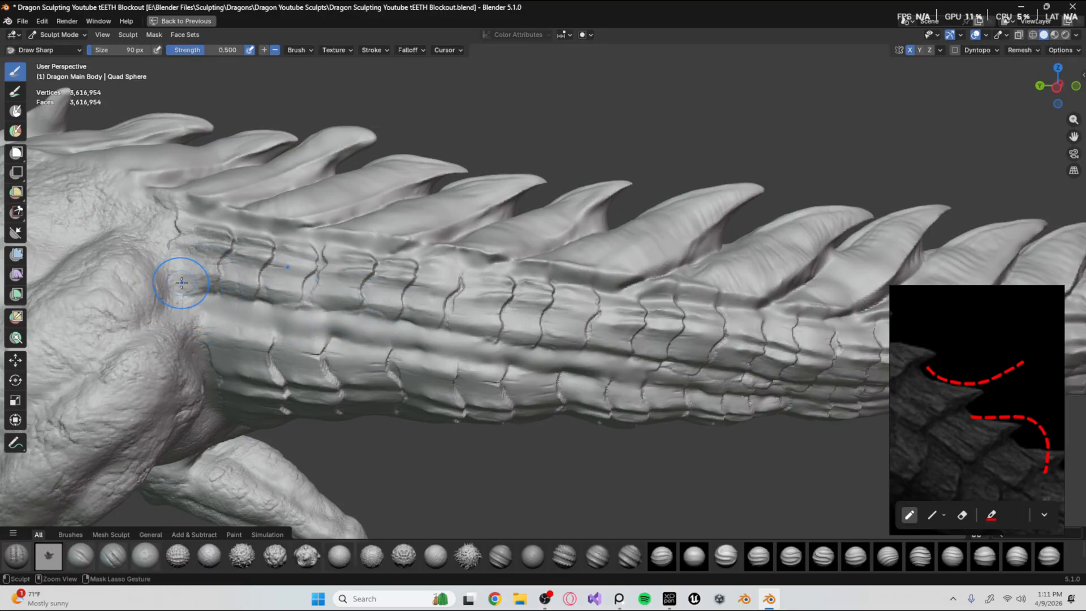
pyautogui.moveTo(181, 286); pyautogui.dragTo(235, 284)
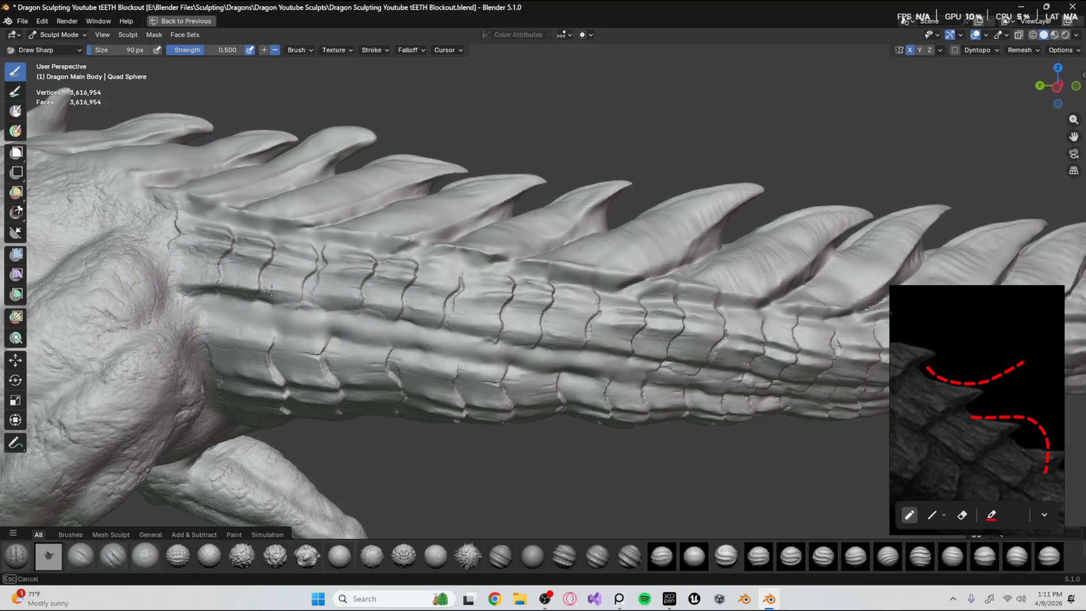
pyautogui.moveTo(301, 298); pyautogui.dragTo(445, 320)
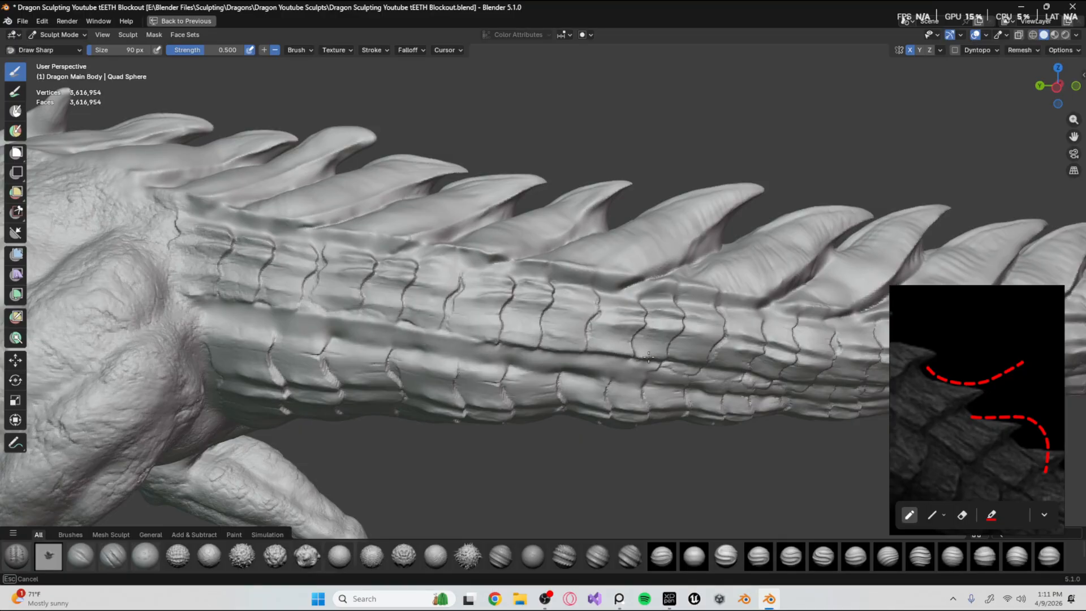
# Continue the long groove between the scale rows along the rear tail up to the small tip spikes.
pyautogui.moveTo(754, 374); pyautogui.dragTo(376, 378, button='middle')
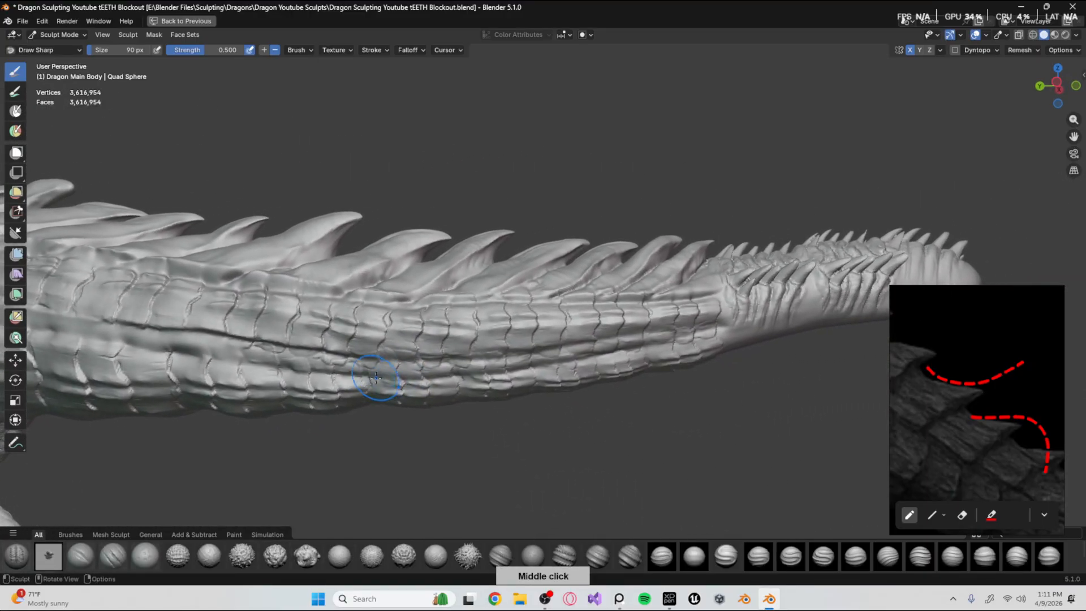
pyautogui.keyDown('ctrl'); pyautogui.moveTo(323, 348); pyautogui.dragTo(326, 347); pyautogui.keyUp('ctrl')
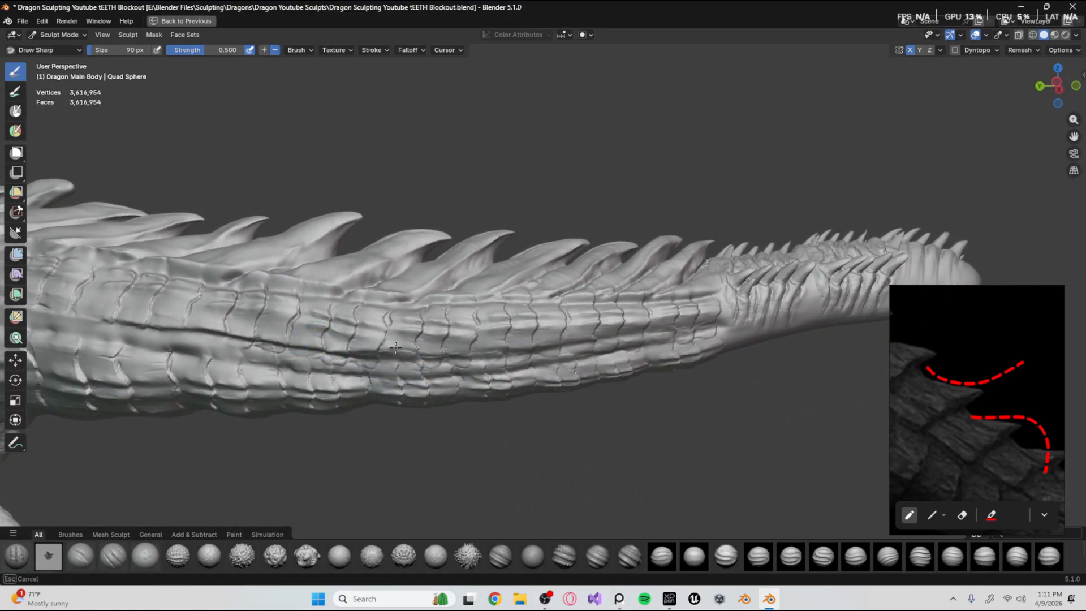
pyautogui.moveTo(395, 348)
pyautogui.keyDown('ctrl'); pyautogui.mouseDown()
pyautogui.moveTo(370, 368)
pyautogui.moveTo(345, 351)
pyautogui.moveTo(446, 348)
pyautogui.mouseUp(); pyautogui.keyUp('ctrl')
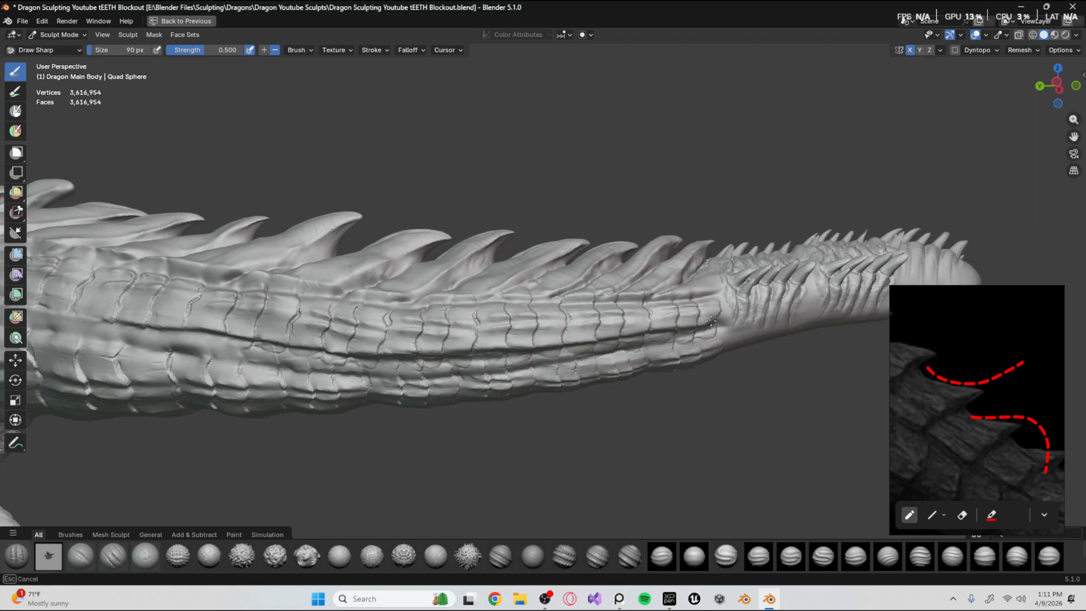
pyautogui.keyDown('ctrl'); pyautogui.moveTo(711, 320); pyautogui.dragTo(722, 318); pyautogui.keyUp('ctrl')
# Deepen the groove between the scale rows from the hip toward mid-tail with Draw Sharp.
pyautogui.keyDown('shift'); pyautogui.moveTo(417, 422); pyautogui.dragTo(691, 412, button='middle'); pyautogui.keyUp('shift')
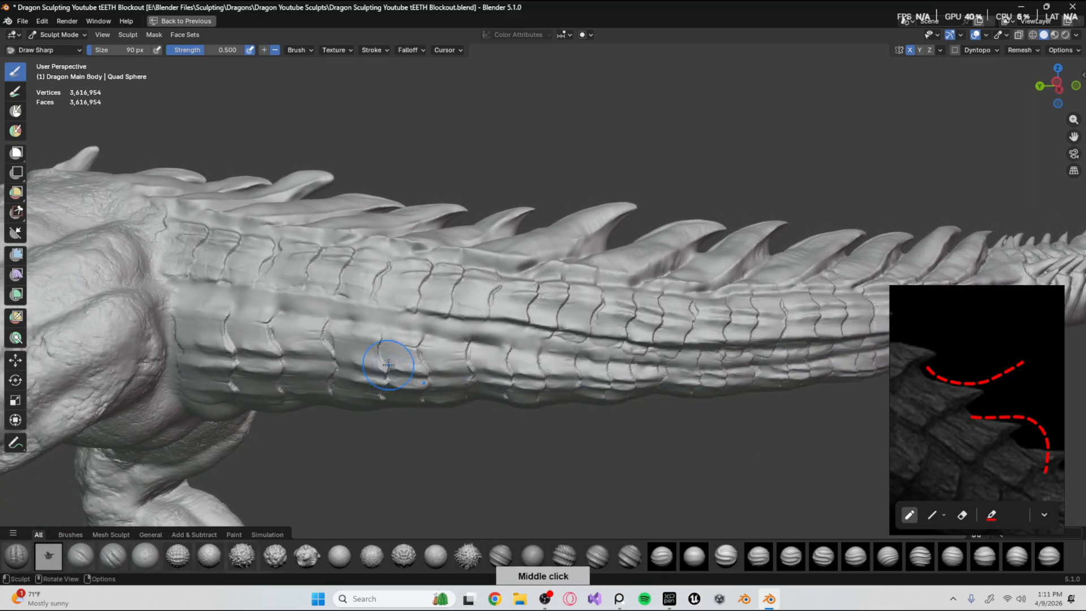
pyautogui.keyDown('ctrl'); pyautogui.moveTo(170, 271); pyautogui.dragTo(171, 278); pyautogui.keyUp('ctrl')
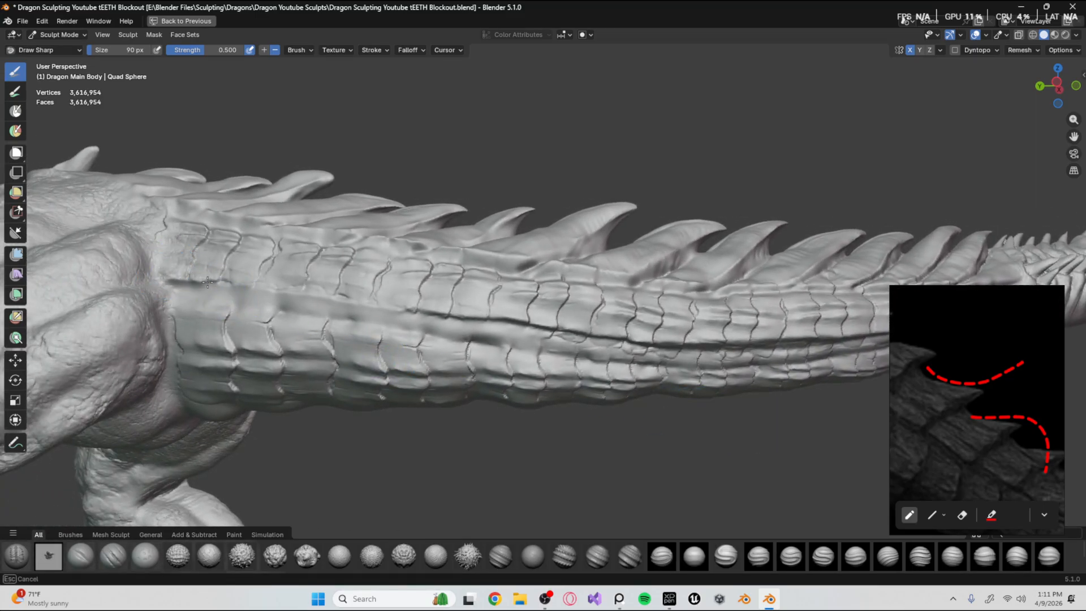
pyautogui.keyDown('ctrl'); pyautogui.moveTo(324, 299); pyautogui.dragTo(379, 309); pyautogui.keyUp('ctrl')
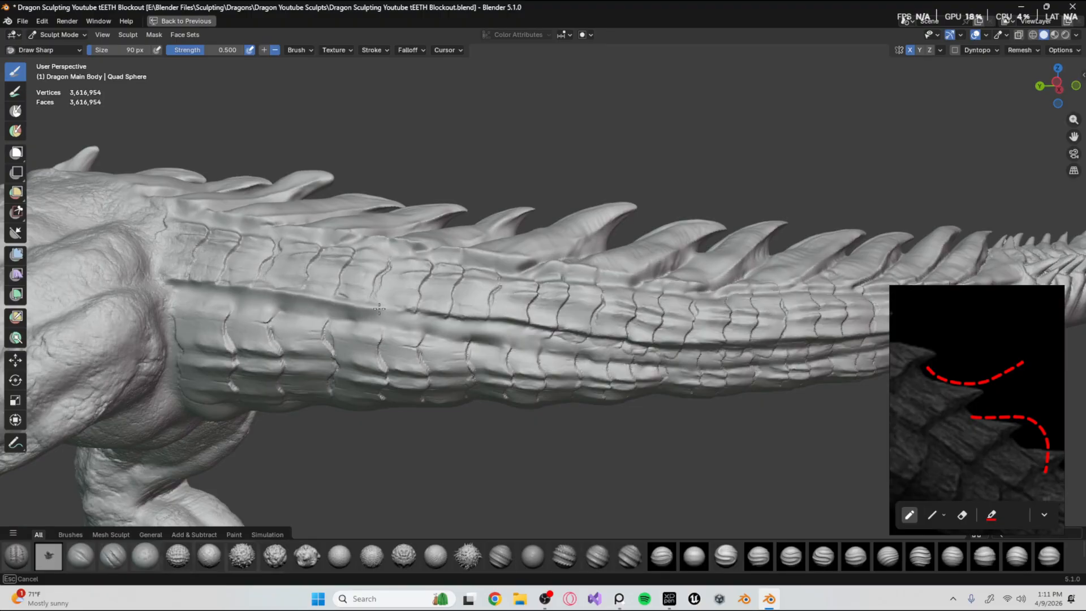
pyautogui.moveTo(478, 321); pyautogui.dragTo(490, 322)
# Pull the scale row edges beside the hip into shape with the Grab brush at 268 px.
pyautogui.moveTo(491, 325)
pyautogui.mouseDown(button='middle')
pyautogui.moveTo(440, 317)
pyautogui.moveTo(447, 362)
pyautogui.mouseUp(button='middle')
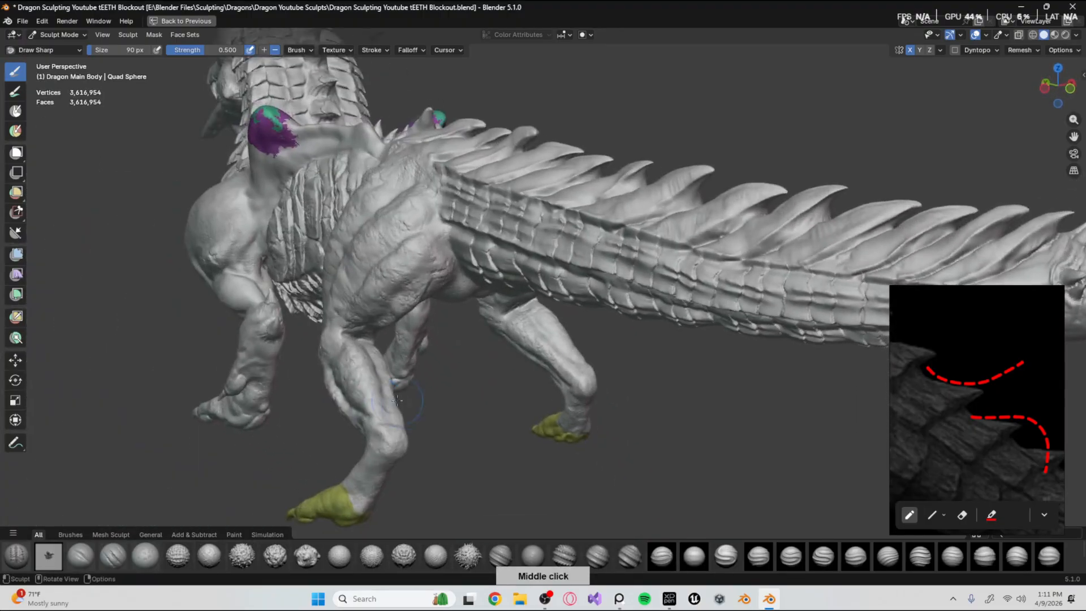
pyautogui.moveTo(493, 322)
pyautogui.mouseDown(button='middle')
pyautogui.moveTo(457, 374)
pyautogui.moveTo(289, 326)
pyautogui.moveTo(463, 279)
pyautogui.moveTo(379, 339)
pyautogui.moveTo(364, 315)
pyautogui.moveTo(362, 325)
pyautogui.moveTo(416, 313)
pyautogui.mouseUp(button='middle')
pyautogui.press('g')
pyautogui.press('f')
pyautogui.click(431, 312)
pyautogui.press('f')
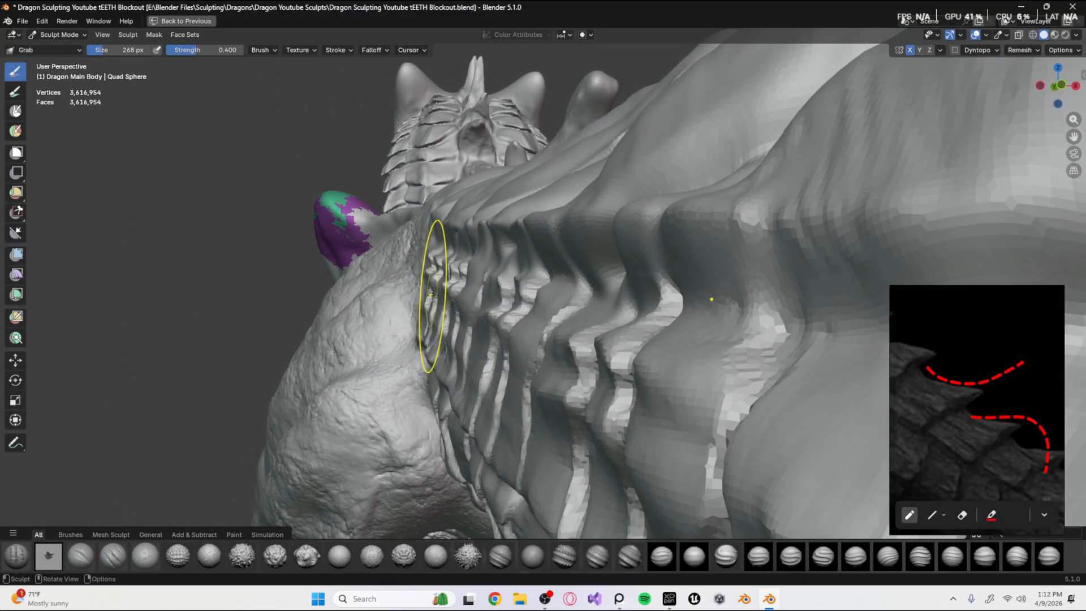
pyautogui.click(425, 293)
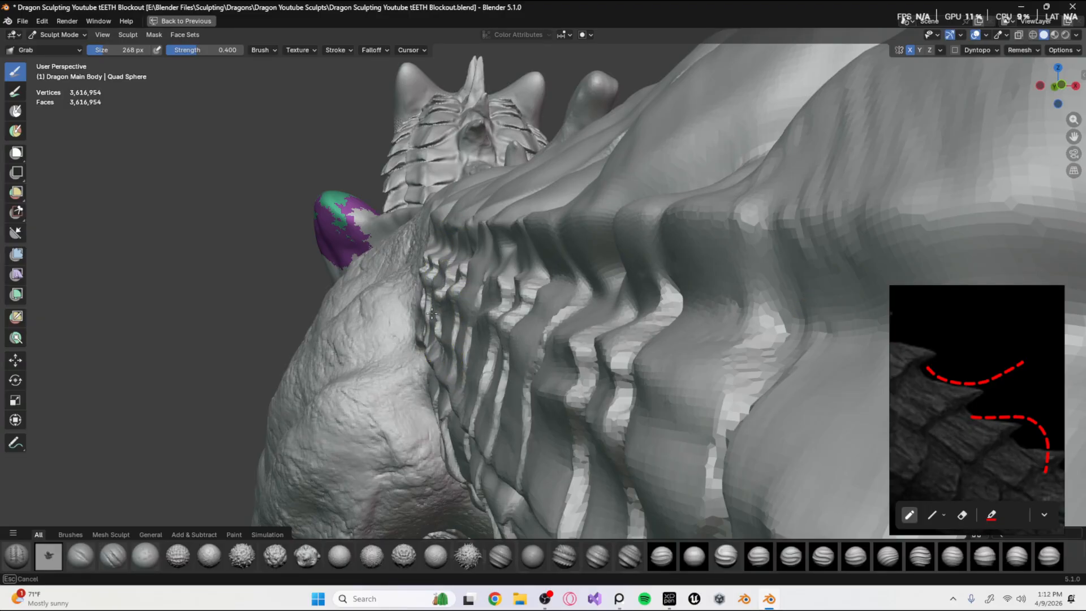
pyautogui.moveTo(432, 313)
pyautogui.mouseDown()
pyautogui.moveTo(430, 327)
pyautogui.moveTo(432, 296)
pyautogui.mouseUp()
# Examine the groove and plates at the tail base from several angles with Clay Strips set to 80 px.
pyautogui.moveTo(431, 296)
pyautogui.mouseDown(button='middle')
pyautogui.moveTo(498, 396)
pyautogui.moveTo(435, 362)
pyautogui.moveTo(484, 339)
pyautogui.moveTo(538, 336)
pyautogui.mouseUp(button='middle')
pyautogui.scroll(4, 428, 321)
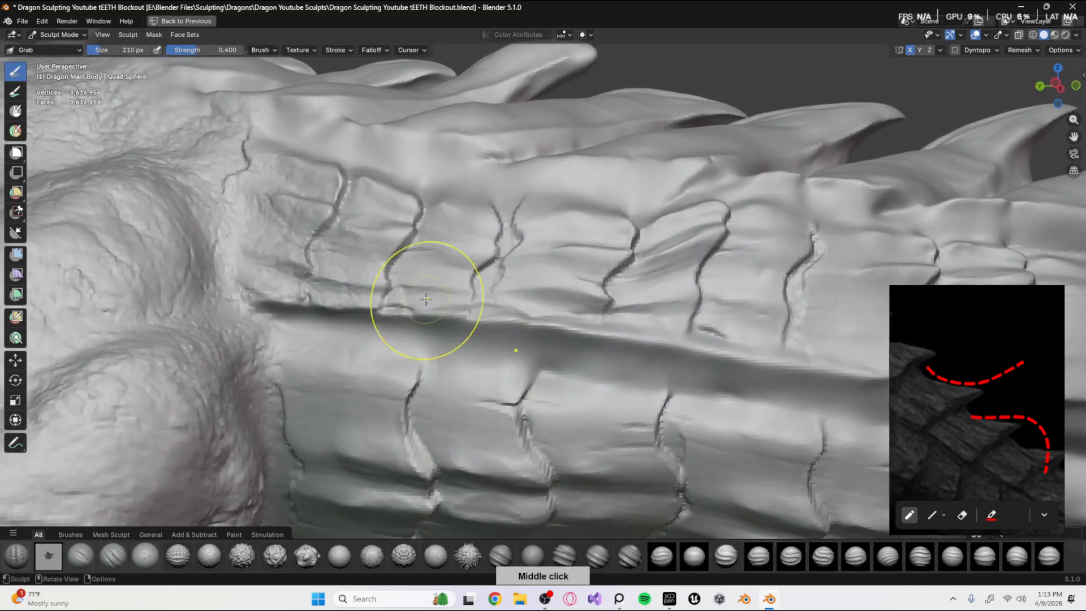
pyautogui.moveTo(426, 299)
pyautogui.mouseDown(button='middle')
pyautogui.moveTo(512, 526)
pyautogui.moveTo(481, 339)
pyautogui.moveTo(431, 296)
pyautogui.mouseUp(button='middle')
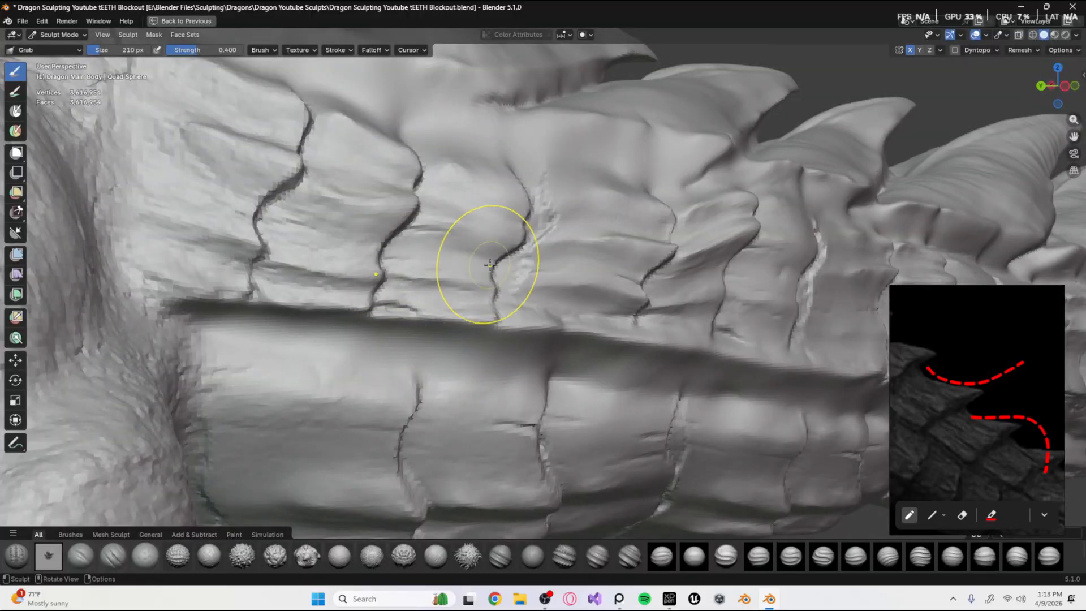
pyautogui.hotkey('shift', 'space')
pyautogui.press('f')
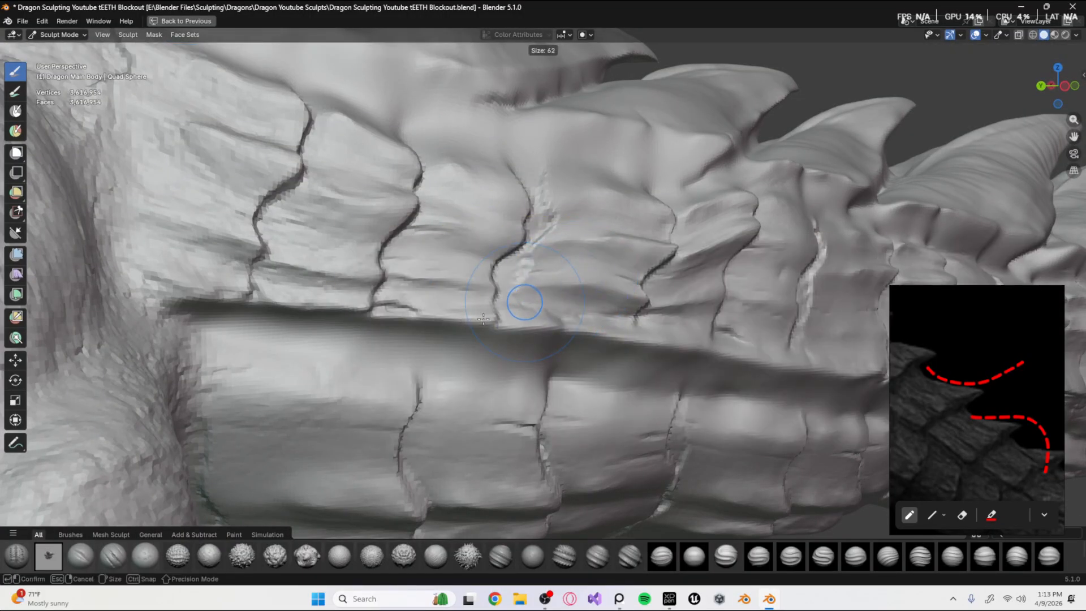
pyautogui.click(483, 318)
pyautogui.moveTo(483, 319)
pyautogui.mouseDown(button='middle')
pyautogui.moveTo(564, 293)
pyautogui.moveTo(427, 358)
pyautogui.moveTo(553, 243)
pyautogui.moveTo(533, 375)
pyautogui.moveTo(447, 321)
pyautogui.moveTo(453, 242)
pyautogui.mouseUp(button='middle')
pyautogui.moveTo(439, 292); pyautogui.dragTo(472, 243, button='middle')
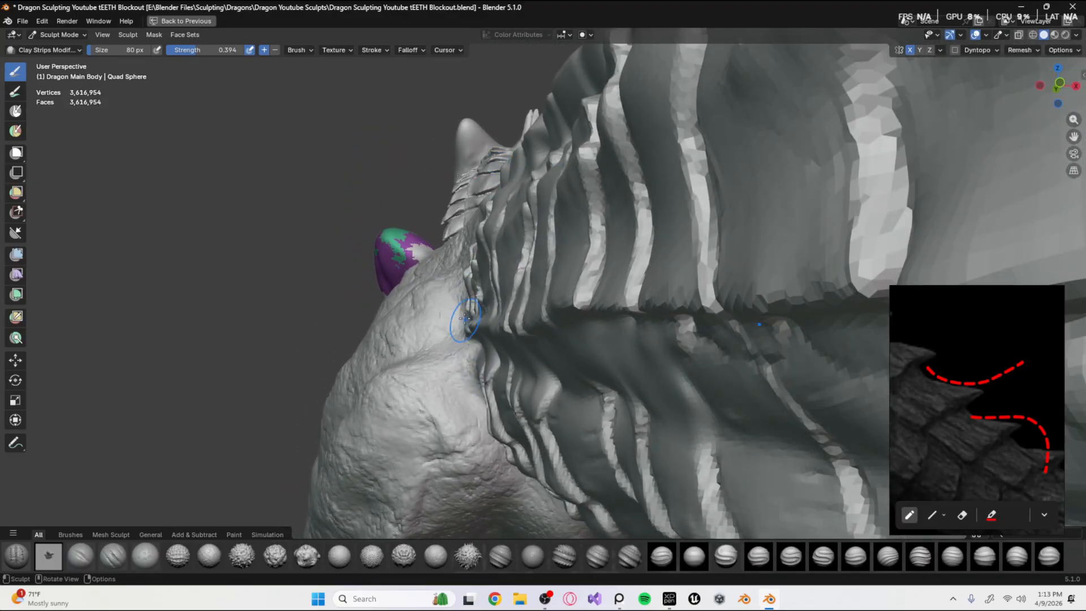
pyautogui.moveTo(489, 217); pyautogui.dragTo(473, 292, button='middle')
pyautogui.moveTo(357, 311); pyautogui.dragTo(646, 378, button='middle')
pyautogui.moveTo(493, 338)
pyautogui.mouseDown(button='middle')
pyautogui.moveTo(398, 330)
pyautogui.moveTo(507, 220)
pyautogui.moveTo(448, 464)
pyautogui.moveTo(466, 326)
pyautogui.moveTo(452, 290)
pyautogui.moveTo(424, 261)
pyautogui.mouseUp(button='middle')
# Nudge the surface where the groove meets the hip with the Grab brush at 188 px.
pyautogui.press('g')
pyautogui.press('f')
pyautogui.click(479, 266)
pyautogui.press('f')
pyautogui.click(439, 264)
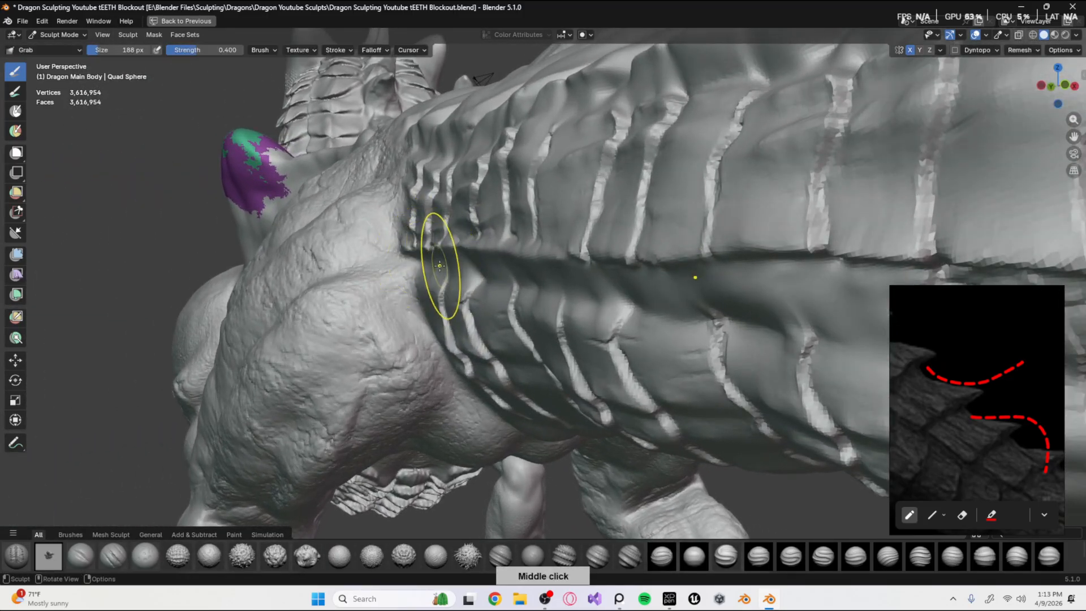
pyautogui.moveTo(414, 260); pyautogui.dragTo(406, 256)
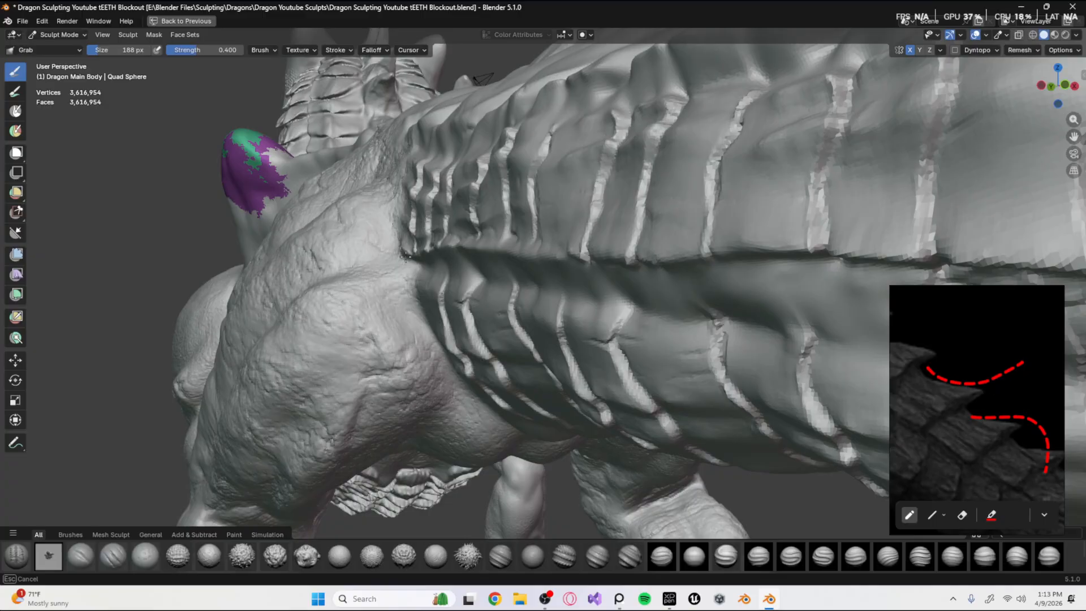
pyautogui.moveTo(477, 289); pyautogui.dragTo(478, 311, button='middle')
# Pull the upper edge of the first lower-row plate outward near the hip with Grab, using front orthographic view for orientation.
pyautogui.click(1063, 85)
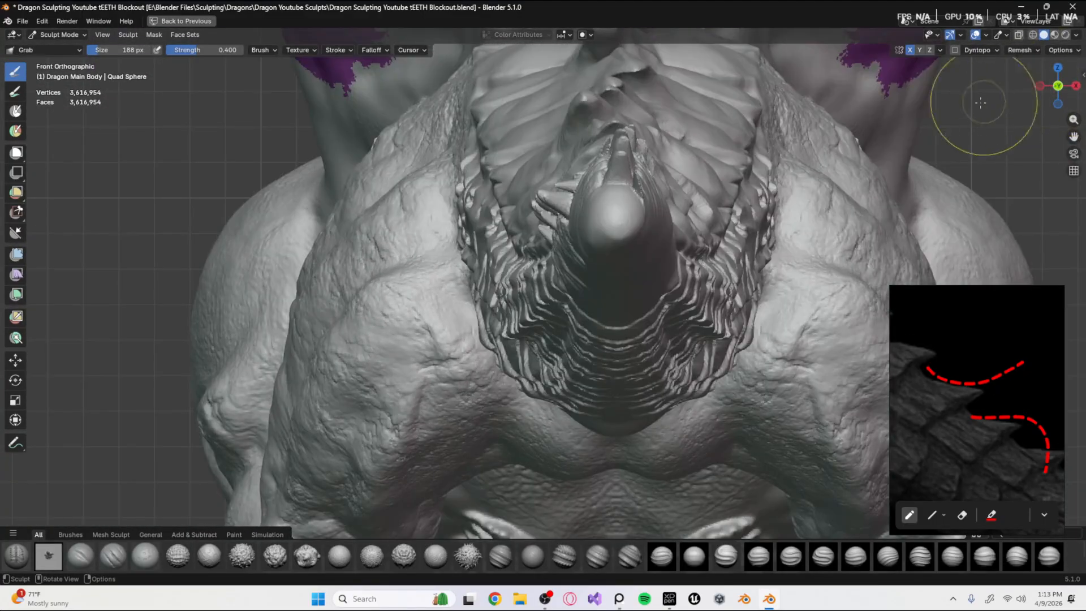
pyautogui.keyDown('ctrl'); pyautogui.moveTo(489, 351); pyautogui.dragTo(482, 311, button='middle'); pyautogui.keyUp('ctrl')
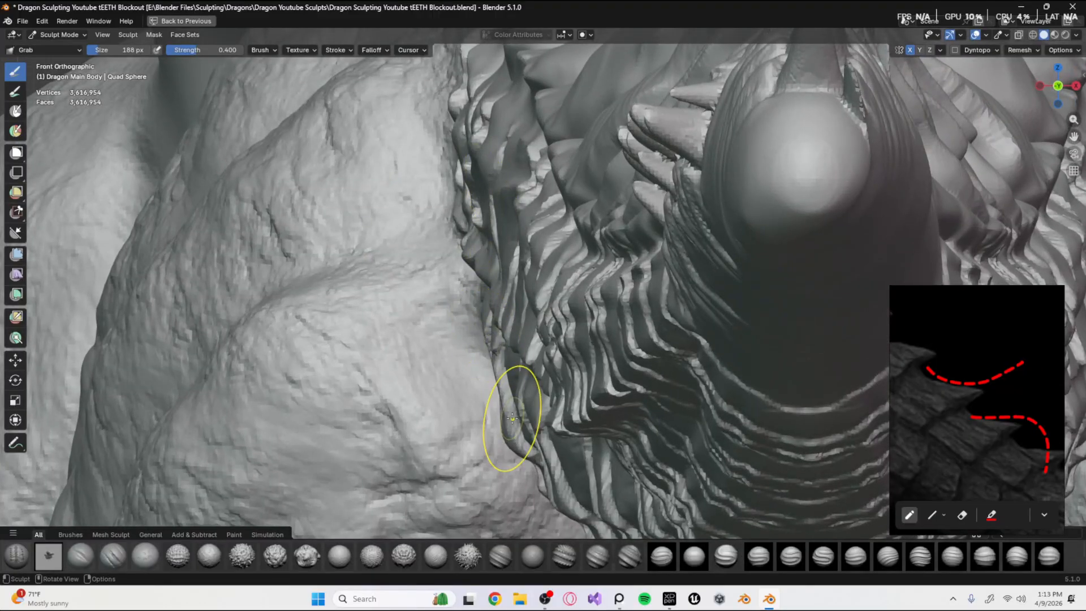
pyautogui.moveTo(468, 255); pyautogui.dragTo(475, 226, button='middle')
pyautogui.moveTo(468, 240); pyautogui.dragTo(471, 255)
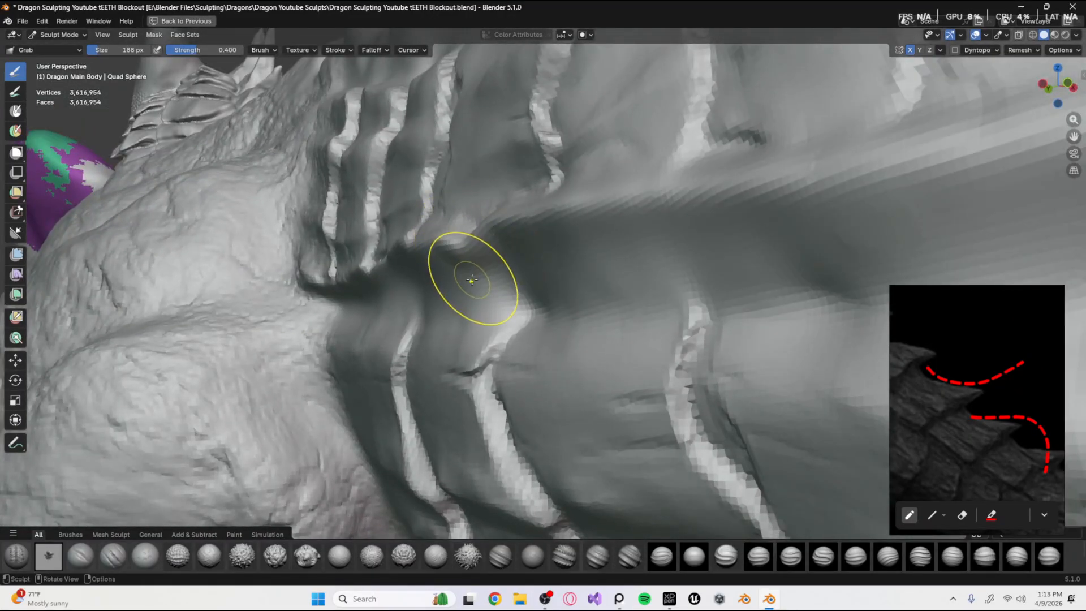
pyautogui.moveTo(473, 279)
pyautogui.keyDown('ctrl'); pyautogui.mouseDown(button='middle')
pyautogui.moveTo(468, 376)
pyautogui.moveTo(497, 283)
pyautogui.moveTo(490, 310)
pyautogui.moveTo(485, 258)
pyautogui.mouseUp(button='middle'); pyautogui.keyUp('ctrl')
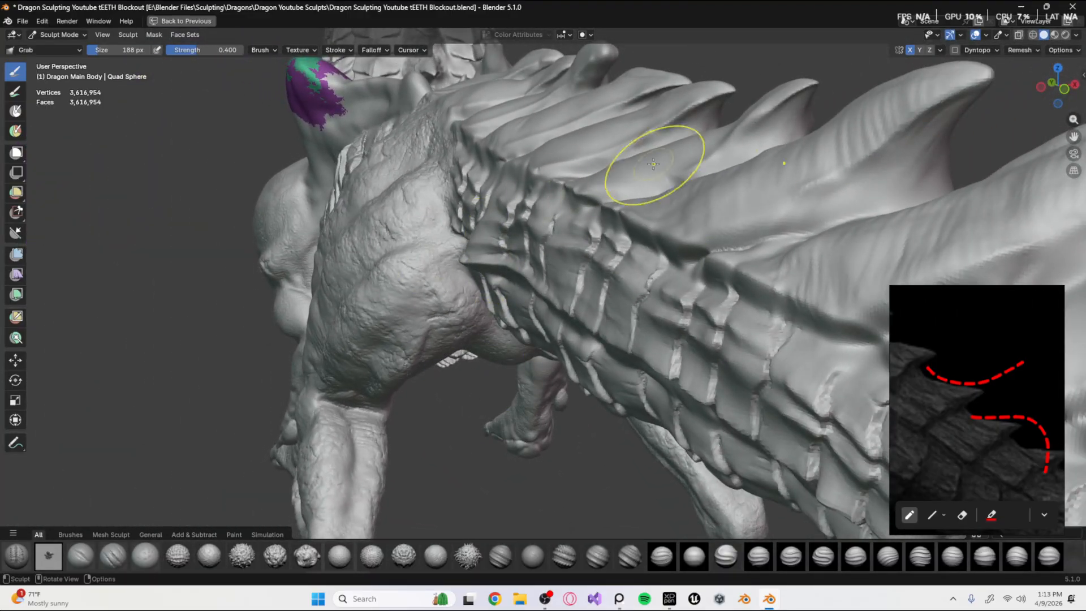
# Reshape the plate edges below the protruding flap at the hip in front orthographic view with Grab at 256 px.
pyautogui.click(1066, 89)
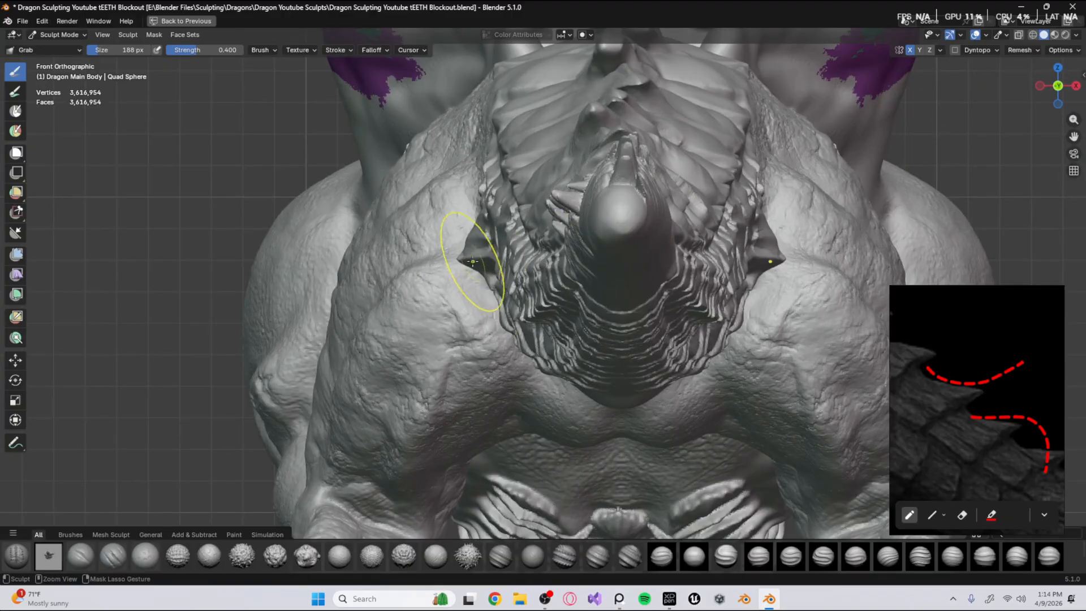
pyautogui.keyDown('ctrl'); pyautogui.moveTo(473, 242); pyautogui.dragTo(503, 194, button='middle'); pyautogui.keyUp('ctrl')
pyautogui.keyDown('shift'); pyautogui.moveTo(560, 317); pyautogui.dragTo(481, 316, button='middle'); pyautogui.keyUp('shift')
pyautogui.keyDown('ctrl'); pyautogui.moveTo(503, 247); pyautogui.dragTo(504, 302, button='middle'); pyautogui.keyUp('ctrl')
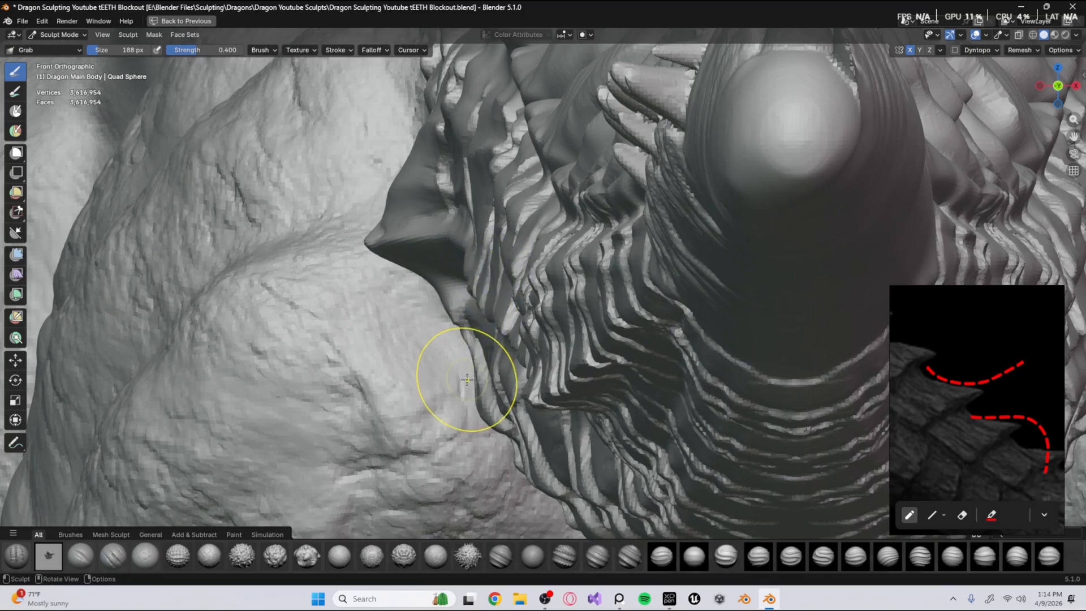
pyautogui.keyDown('shift'); pyautogui.moveTo(461, 376); pyautogui.dragTo(449, 279, button='middle'); pyautogui.keyUp('shift')
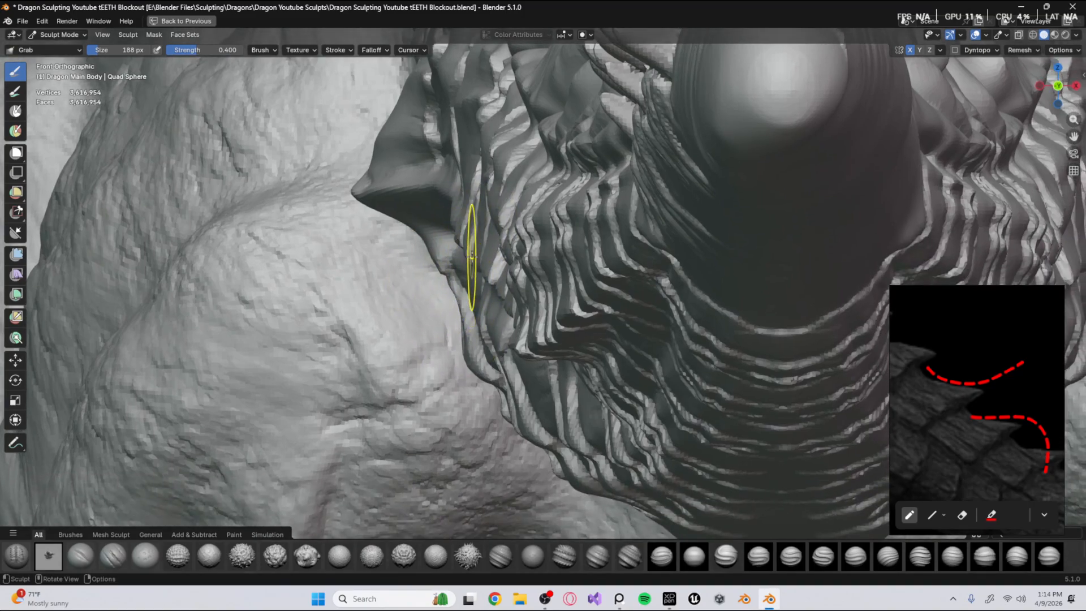
pyautogui.press('f')
pyautogui.click(544, 253)
pyautogui.moveTo(461, 243)
pyautogui.mouseDown()
pyautogui.moveTo(480, 244)
pyautogui.moveTo(461, 255)
pyautogui.mouseUp()
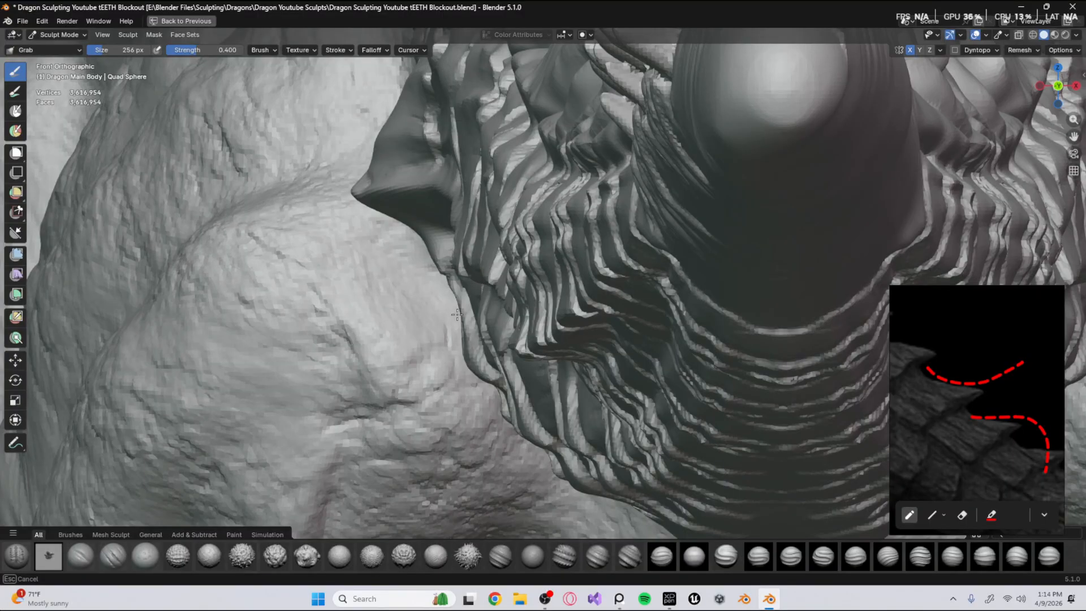
pyautogui.moveTo(457, 314); pyautogui.dragTo(460, 310)
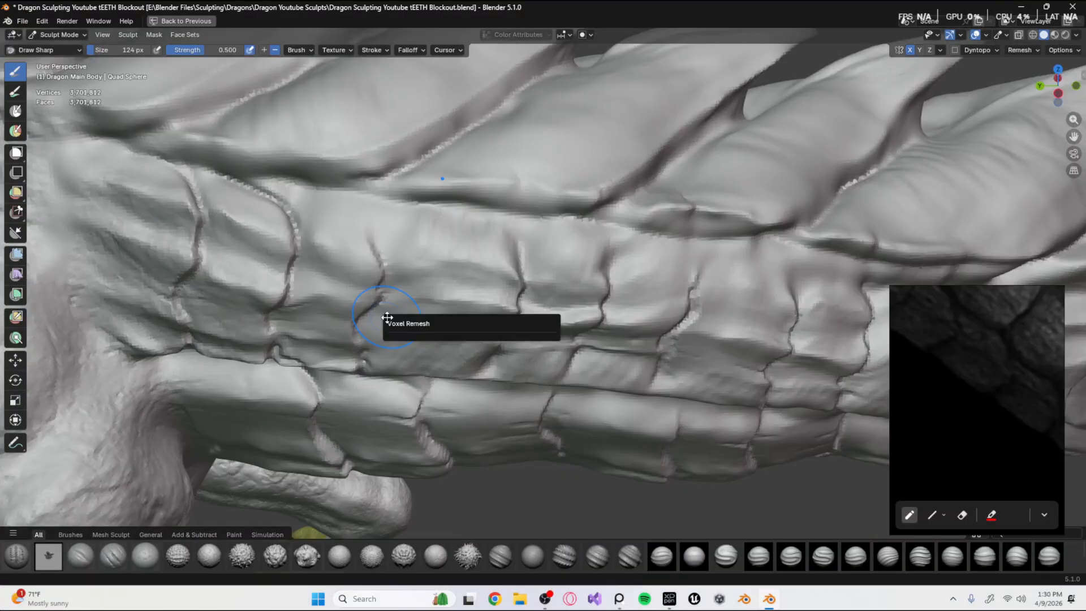
# Examine the tail-base plates, their creases and the spike bases from close up and from farther away.
pyautogui.moveTo(365, 289); pyautogui.dragTo(380, 236, button='middle')
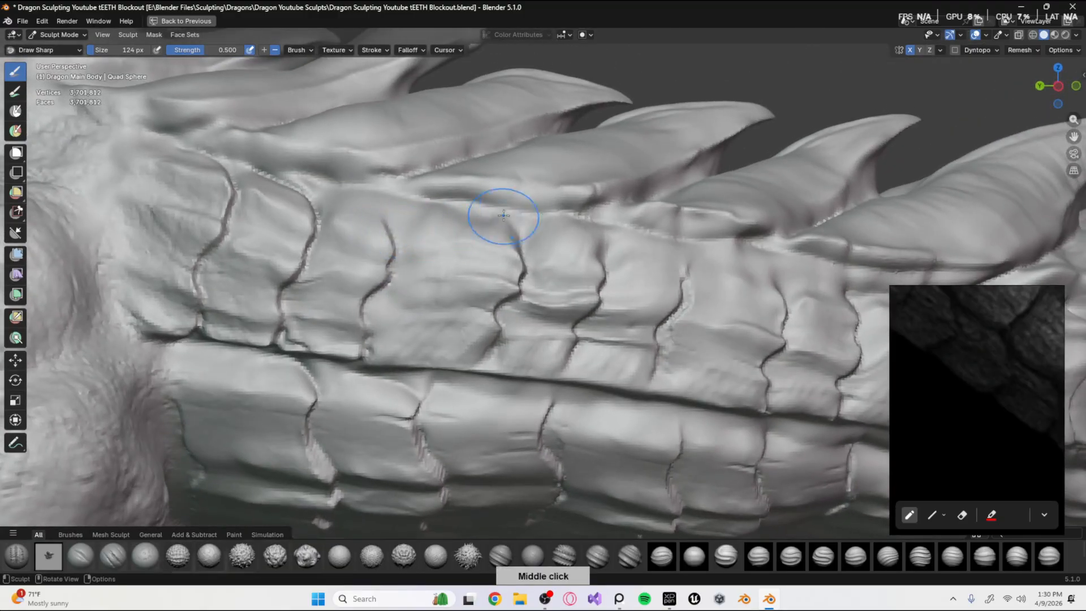
pyautogui.scroll(-4, 498, 237)
pyautogui.scroll(5, 452, 256)
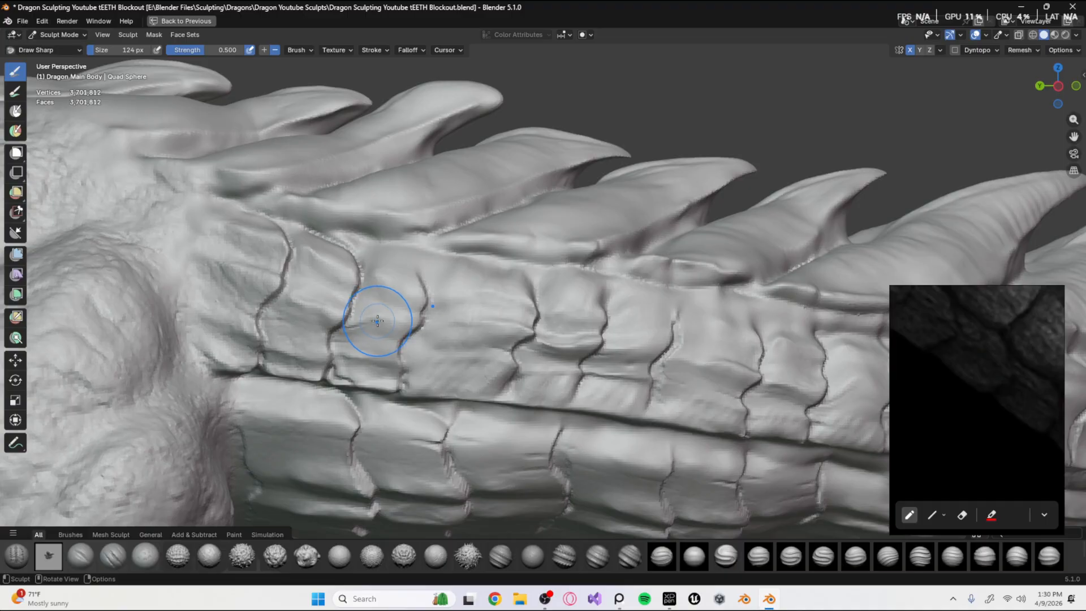
pyautogui.moveTo(423, 295); pyautogui.dragTo(493, 223, button='middle')
pyautogui.scroll(-4, 492, 223)
pyautogui.moveTo(555, 301)
pyautogui.mouseDown(button='middle')
pyautogui.moveTo(633, 294)
pyautogui.moveTo(529, 348)
pyautogui.moveTo(498, 306)
pyautogui.mouseUp(button='middle')
pyautogui.scroll(6, 460, 254)
pyautogui.moveTo(461, 255); pyautogui.dragTo(414, 220, button='middle')
pyautogui.moveTo(390, 313); pyautogui.dragTo(412, 291, button='middle')
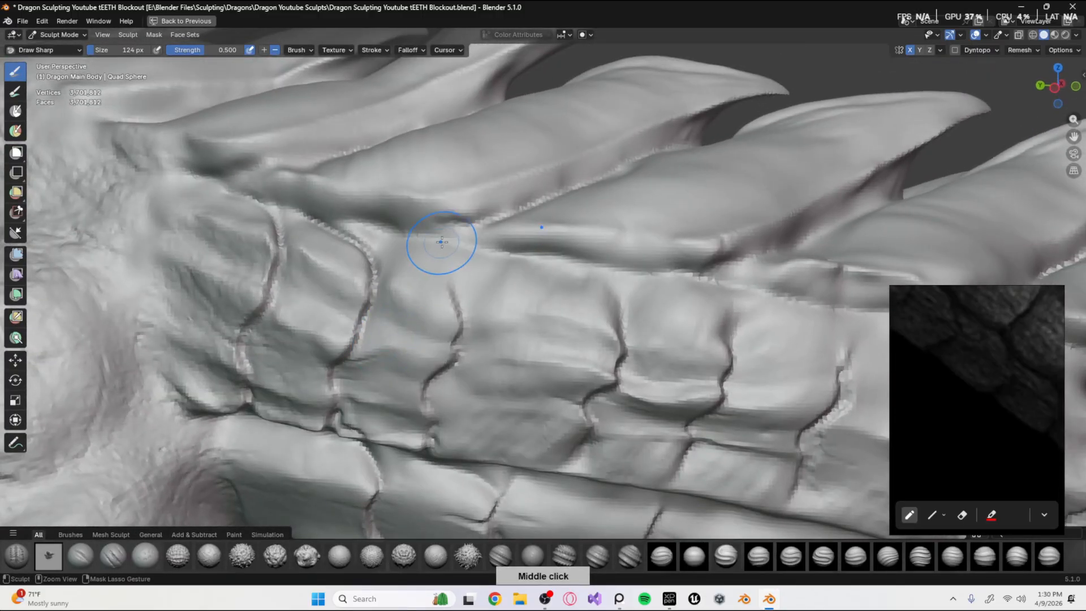
pyautogui.keyDown('ctrl'); pyautogui.moveTo(440, 247); pyautogui.dragTo(420, 355, button='middle'); pyautogui.keyUp('ctrl')
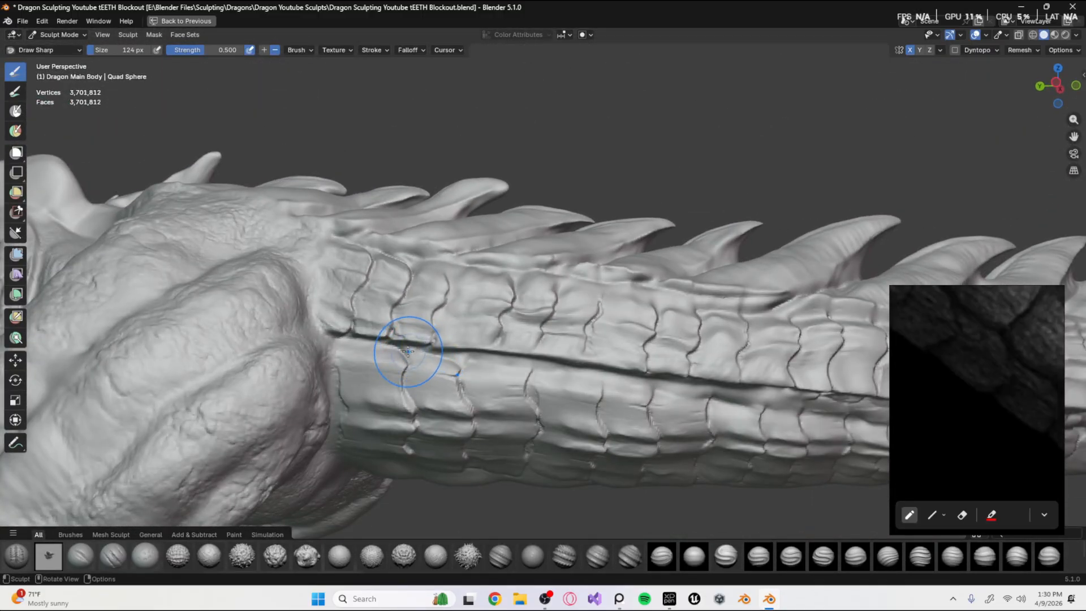
# Smooth out the short vertical crease on the first lower-row plate beside the hip.
pyautogui.moveTo(333, 456)
pyautogui.keyDown('ctrl'); pyautogui.mouseDown(button='middle')
pyautogui.moveTo(370, 303)
pyautogui.moveTo(404, 243)
pyautogui.moveTo(430, 291)
pyautogui.mouseUp(button='middle'); pyautogui.keyUp('ctrl')
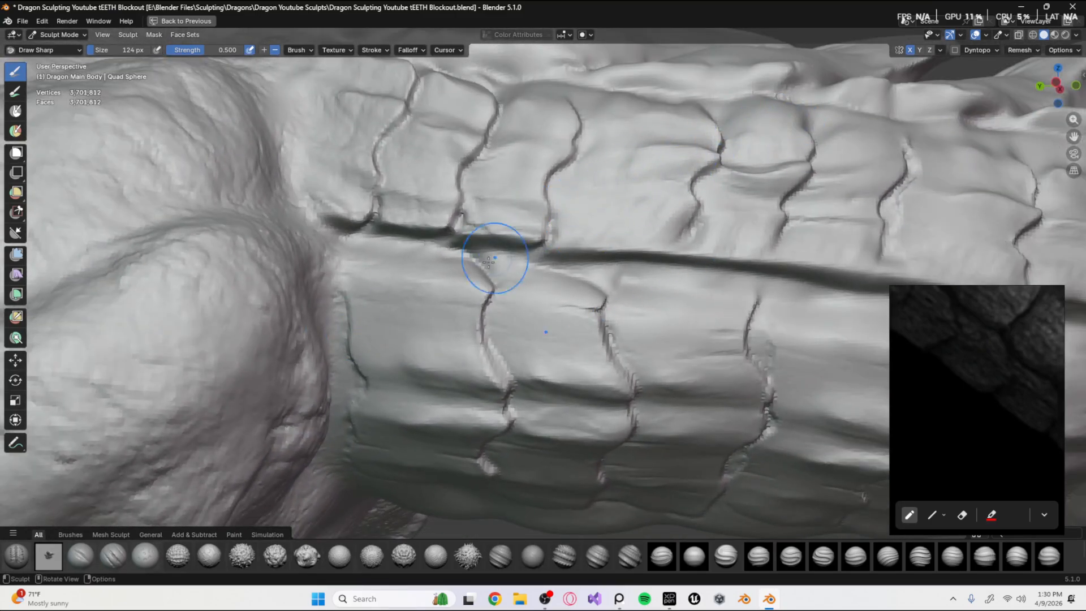
pyautogui.moveTo(362, 390); pyautogui.dragTo(403, 287, button='middle')
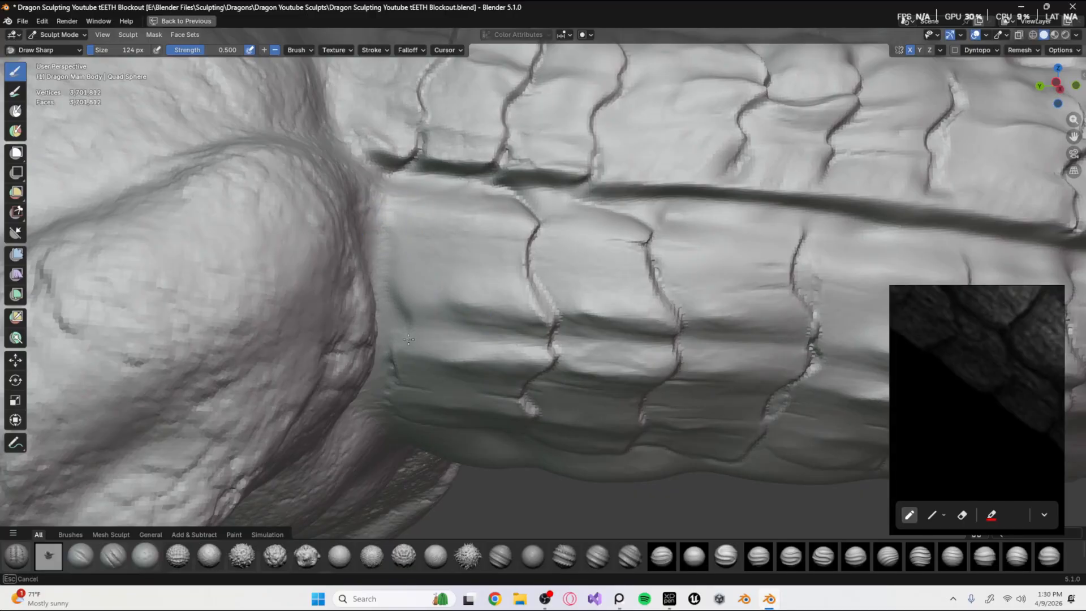
pyautogui.moveTo(425, 436); pyautogui.dragTo(424, 206, button='middle')
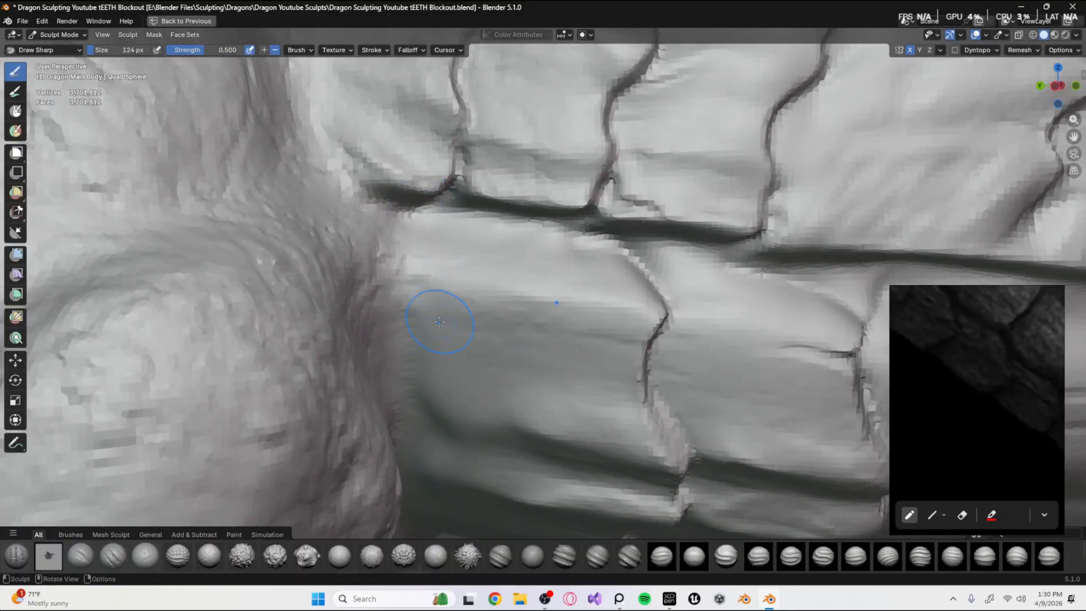
pyautogui.moveTo(412, 262); pyautogui.dragTo(443, 308, button='middle')
pyautogui.moveTo(420, 276); pyautogui.dragTo(437, 504)
pyautogui.moveTo(494, 207)
pyautogui.keyDown('ctrl'); pyautogui.mouseDown(button='middle')
pyautogui.moveTo(489, 236)
pyautogui.moveTo(413, 270)
pyautogui.mouseUp(button='middle'); pyautogui.keyUp('ctrl')
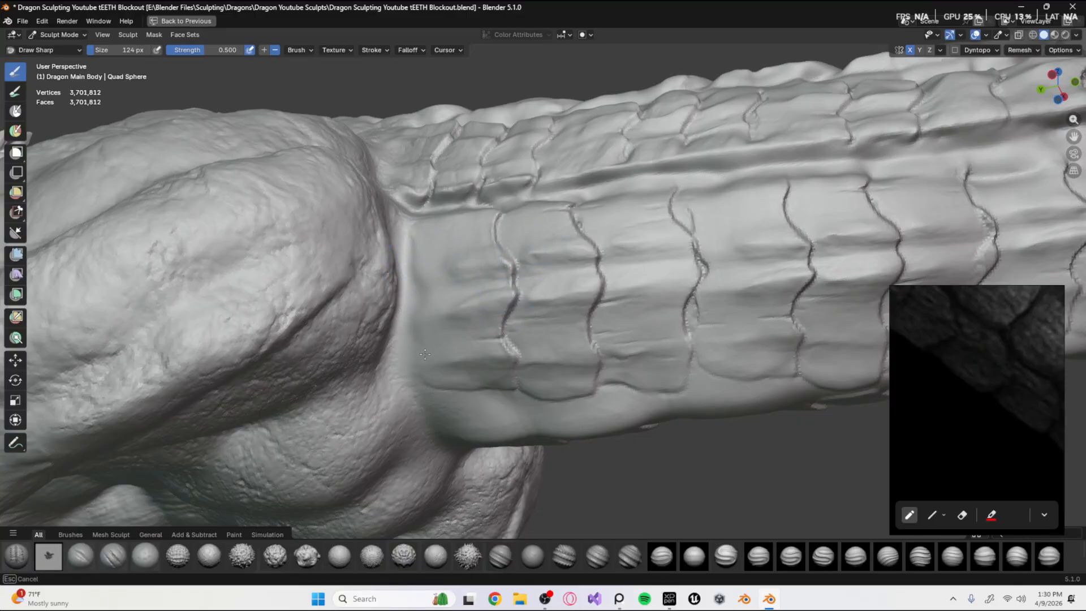
# Carve the crease of the third lower-row plate from the hip in a curve up to the central groove with Draw Sharp at 124 px.
pyautogui.moveTo(441, 311); pyautogui.dragTo(505, 337, button='middle')
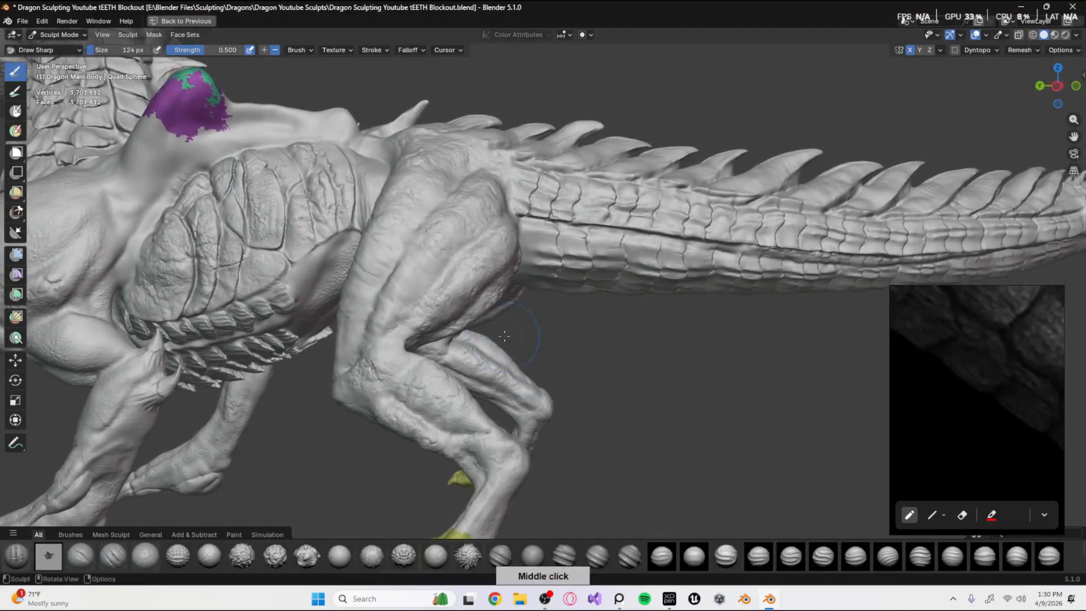
pyautogui.moveTo(521, 286); pyautogui.dragTo(366, 268, button='middle')
pyautogui.moveTo(361, 309)
pyautogui.mouseDown(button='middle')
pyautogui.moveTo(529, 181)
pyautogui.moveTo(396, 378)
pyautogui.moveTo(436, 315)
pyautogui.moveTo(436, 225)
pyautogui.moveTo(464, 347)
pyautogui.moveTo(511, 264)
pyautogui.moveTo(507, 308)
pyautogui.moveTo(520, 231)
pyautogui.moveTo(498, 340)
pyautogui.moveTo(528, 364)
pyautogui.moveTo(404, 320)
pyautogui.moveTo(439, 382)
pyautogui.moveTo(514, 223)
pyautogui.moveTo(628, 214)
pyautogui.moveTo(425, 266)
pyautogui.mouseUp(button='middle')
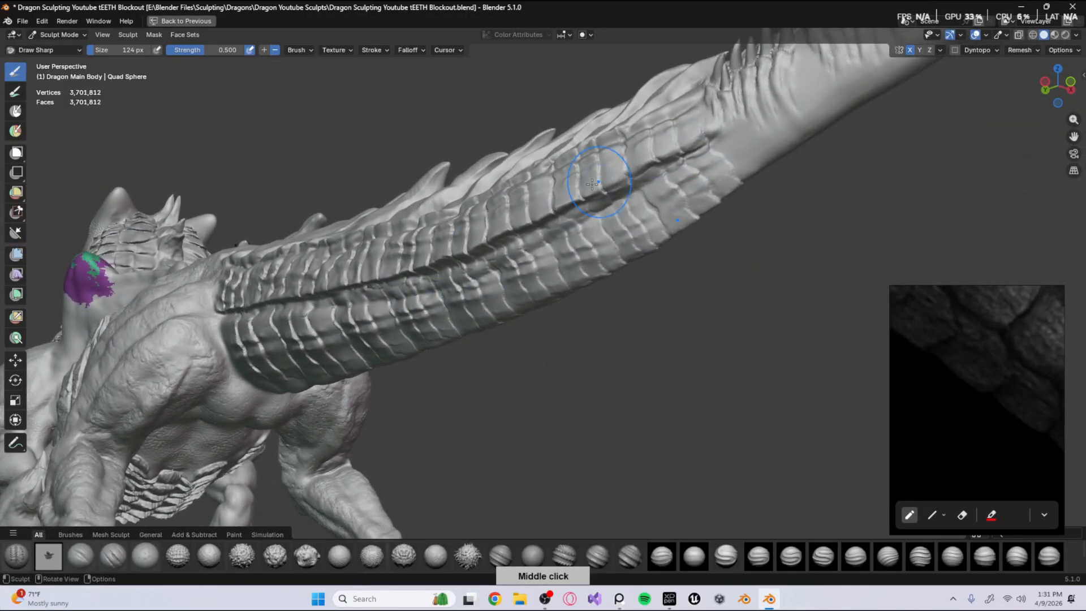
pyautogui.moveTo(592, 184); pyautogui.dragTo(652, 331, button='middle')
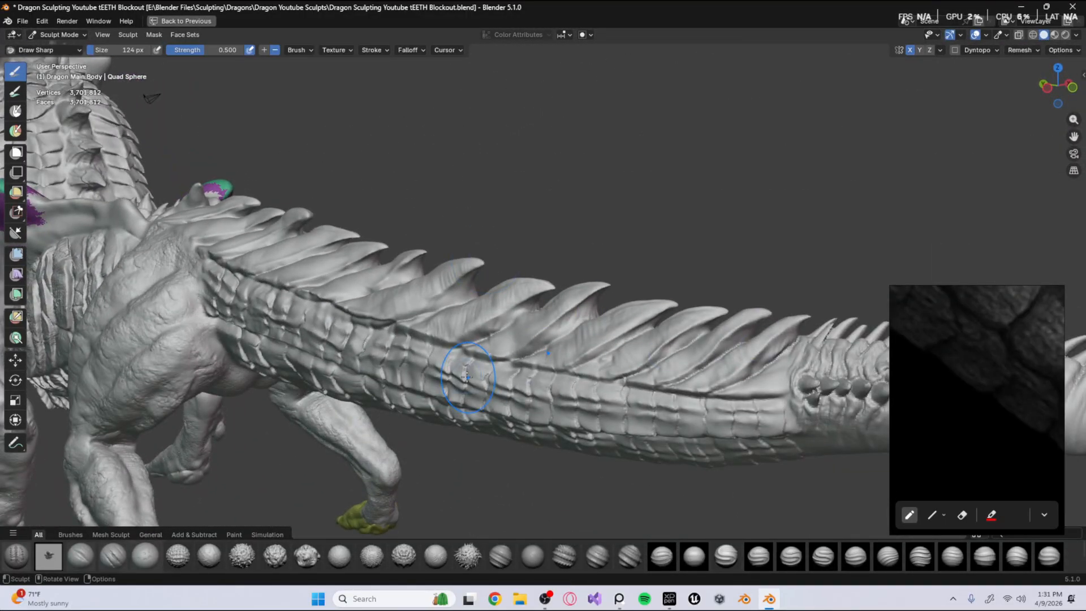
pyautogui.moveTo(341, 356); pyautogui.dragTo(460, 228, button='middle')
pyautogui.moveTo(599, 266)
pyautogui.mouseDown(button='middle')
pyautogui.moveTo(497, 380)
pyautogui.moveTo(506, 305)
pyautogui.moveTo(472, 306)
pyautogui.moveTo(485, 310)
pyautogui.moveTo(460, 274)
pyautogui.moveTo(460, 351)
pyautogui.mouseUp(button='middle')
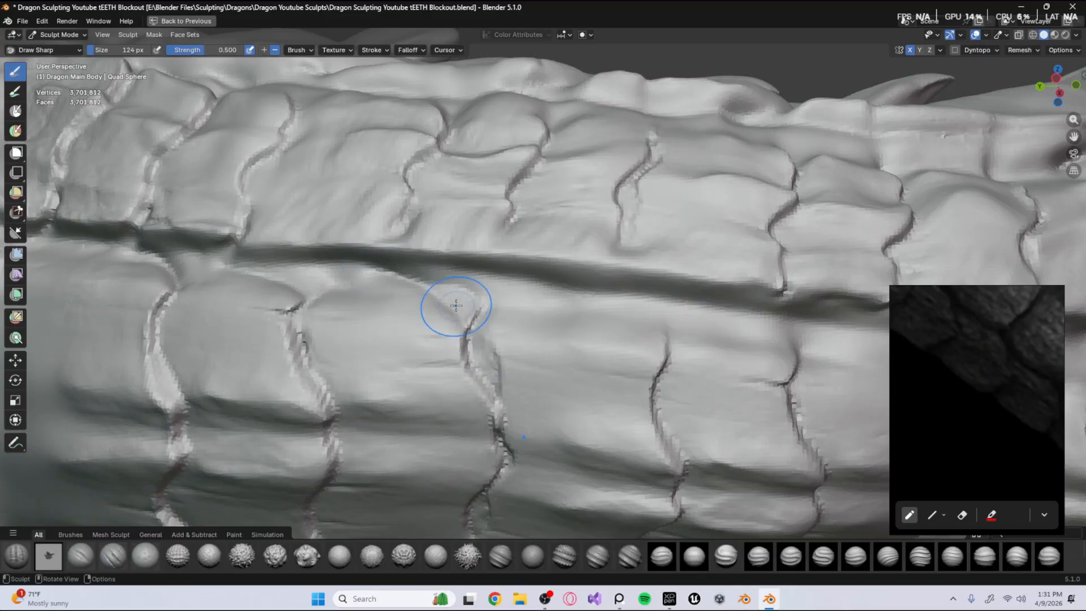
pyautogui.moveTo(468, 352); pyautogui.dragTo(468, 363)
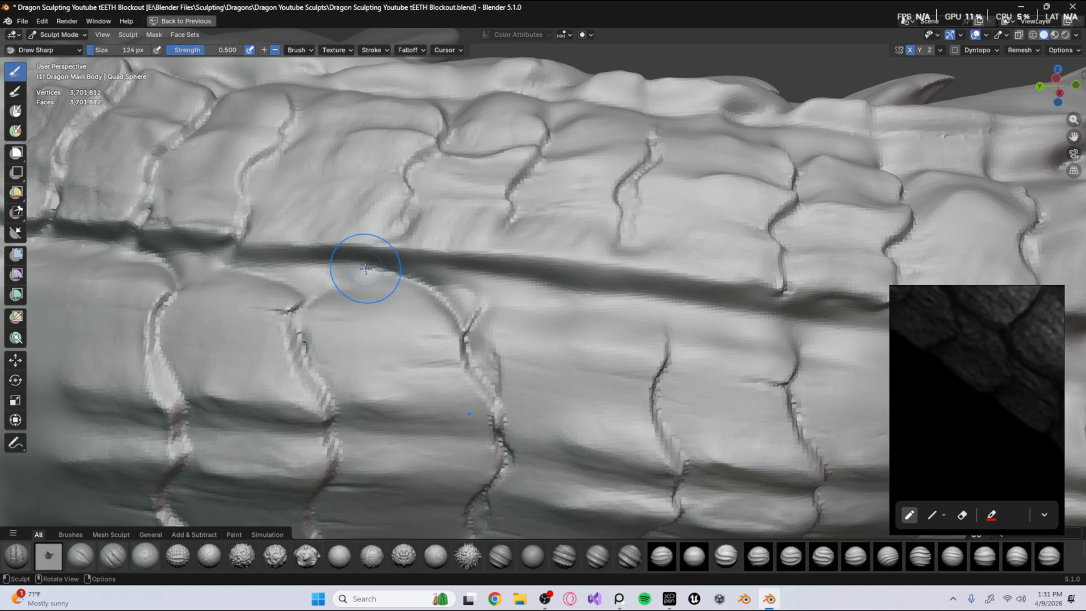
pyautogui.moveTo(367, 265); pyautogui.dragTo(428, 286)
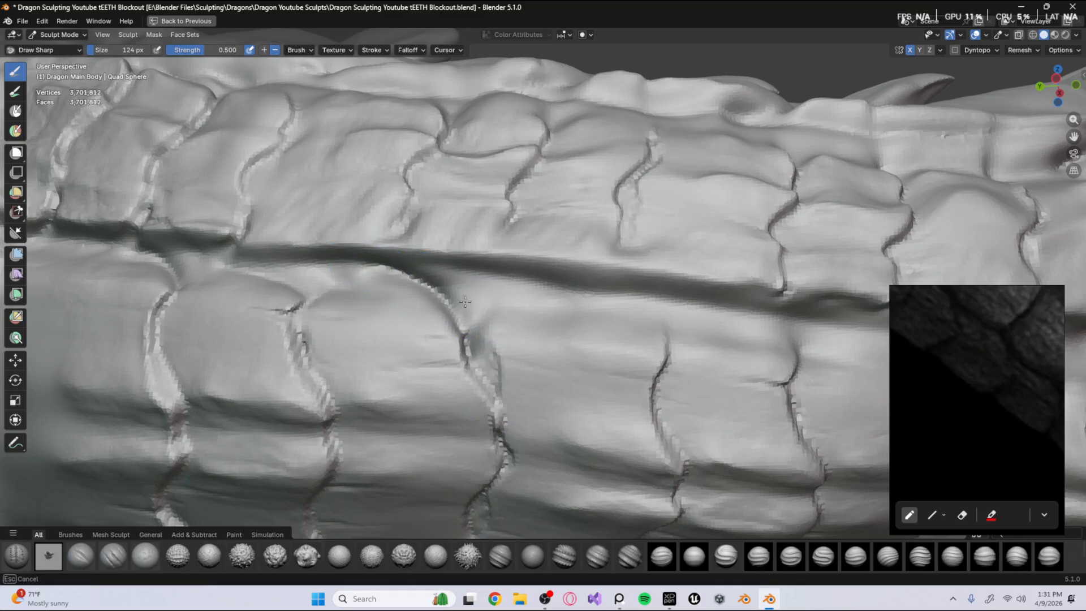
pyautogui.moveTo(448, 290)
pyautogui.mouseDown(button='middle')
pyautogui.moveTo(449, 342)
pyautogui.moveTo(475, 291)
pyautogui.moveTo(460, 340)
pyautogui.mouseUp(button='middle')
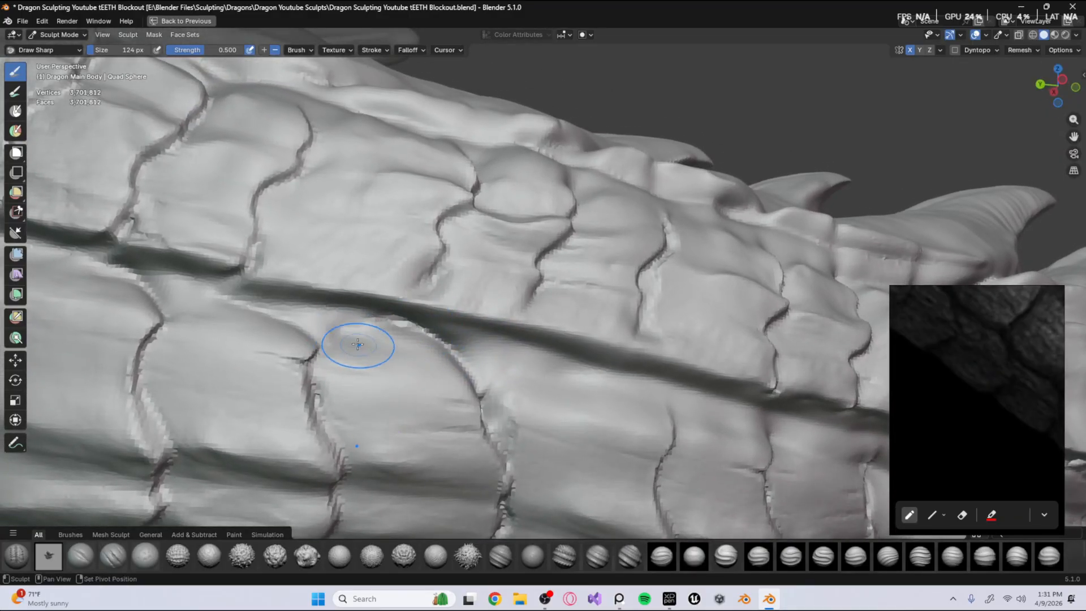
# Extend the fourth upper-row plate crease from the hip down into the central groove with Draw Sharp at 124 px.
pyautogui.moveTo(358, 344); pyautogui.dragTo(540, 231, button='middle')
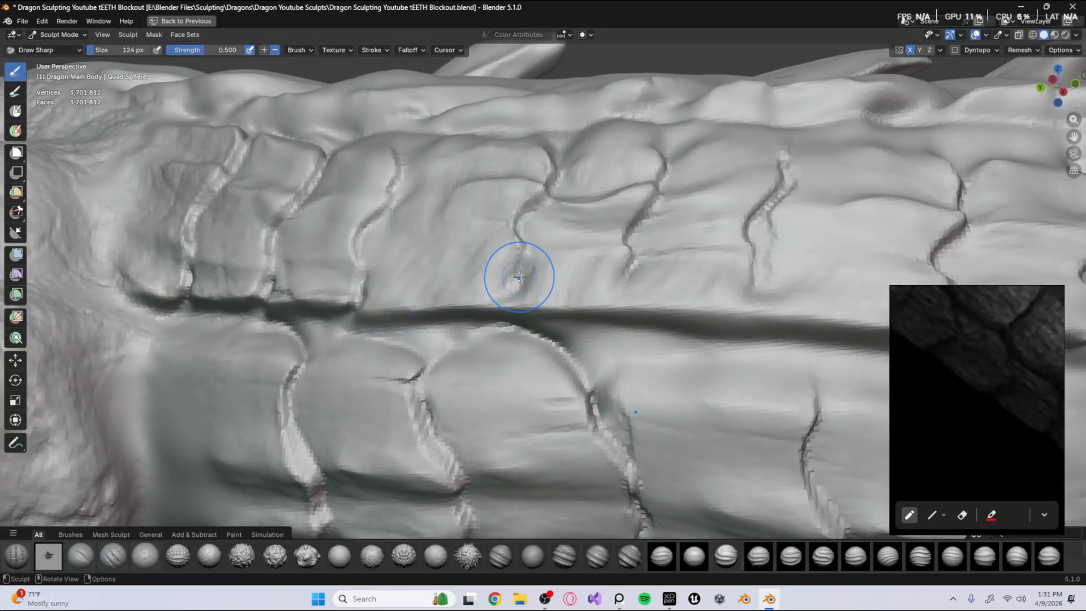
pyautogui.moveTo(511, 280)
pyautogui.mouseDown(button='middle')
pyautogui.moveTo(503, 286)
pyautogui.moveTo(533, 283)
pyautogui.moveTo(498, 309)
pyautogui.mouseUp(button='middle')
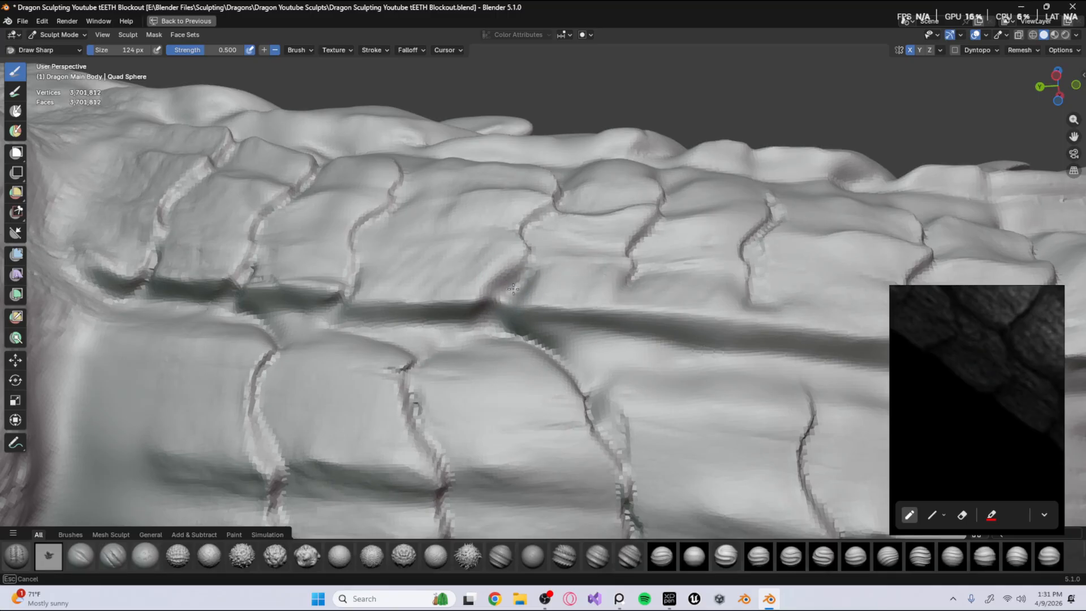
pyautogui.moveTo(494, 283); pyautogui.dragTo(510, 300, button='middle')
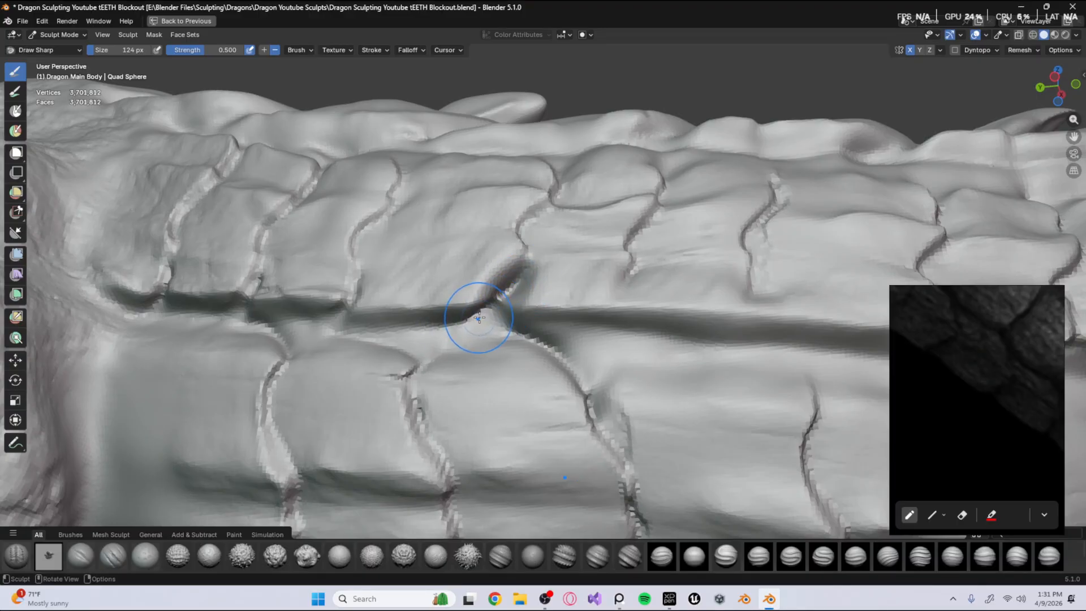
# Extend the first plate's crease across the underside of the tail base with Draw Sharp at 88 px.
pyautogui.moveTo(402, 342)
pyautogui.mouseDown(button='middle')
pyautogui.moveTo(526, 269)
pyautogui.moveTo(519, 257)
pyautogui.moveTo(512, 283)
pyautogui.mouseUp(button='middle')
pyautogui.keyDown('shift'); pyautogui.moveTo(306, 393); pyautogui.dragTo(457, 350, button='middle'); pyautogui.keyUp('shift')
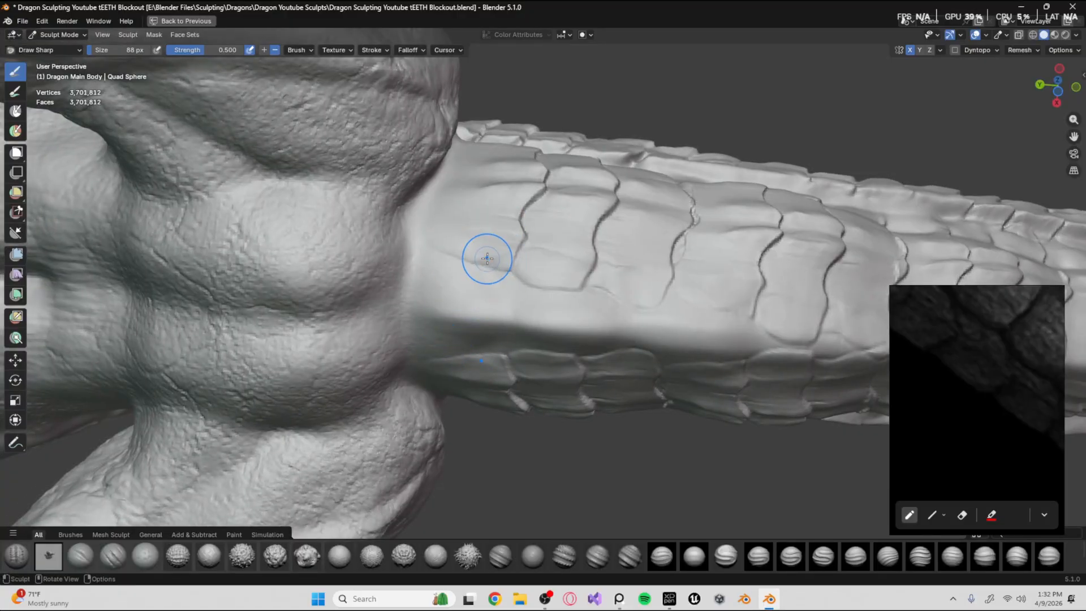
pyautogui.moveTo(571, 212)
pyautogui.mouseDown(button='middle')
pyautogui.moveTo(528, 303)
pyautogui.moveTo(493, 340)
pyautogui.moveTo(425, 364)
pyautogui.moveTo(481, 231)
pyautogui.moveTo(547, 301)
pyautogui.moveTo(554, 349)
pyautogui.mouseUp(button='middle')
pyautogui.scroll(-3, 1014, 393)
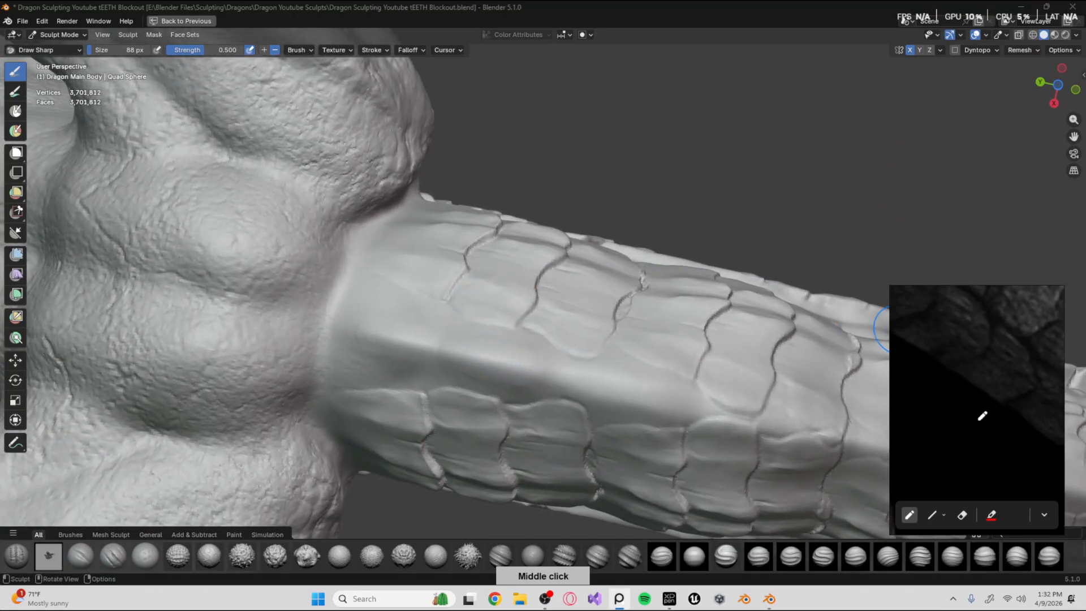
pyautogui.moveTo(431, 320)
pyautogui.mouseDown(button='middle')
pyautogui.moveTo(447, 345)
pyautogui.moveTo(421, 408)
pyautogui.moveTo(497, 357)
pyautogui.moveTo(443, 347)
pyautogui.moveTo(488, 284)
pyautogui.moveTo(478, 347)
pyautogui.moveTo(488, 286)
pyautogui.mouseUp(button='middle')
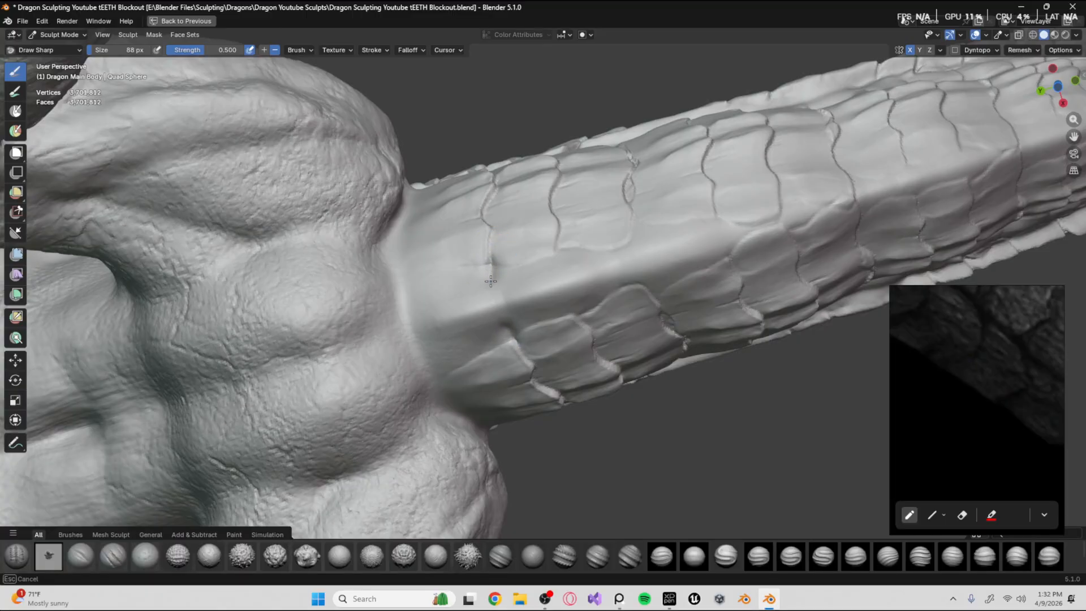
pyautogui.moveTo(497, 308)
pyautogui.mouseDown(button='middle')
pyautogui.moveTo(468, 279)
pyautogui.moveTo(454, 343)
pyautogui.moveTo(468, 245)
pyautogui.moveTo(499, 283)
pyautogui.moveTo(436, 296)
pyautogui.moveTo(462, 212)
pyautogui.moveTo(517, 220)
pyautogui.moveTo(543, 150)
pyautogui.moveTo(482, 264)
pyautogui.moveTo(449, 286)
pyautogui.mouseUp(button='middle')
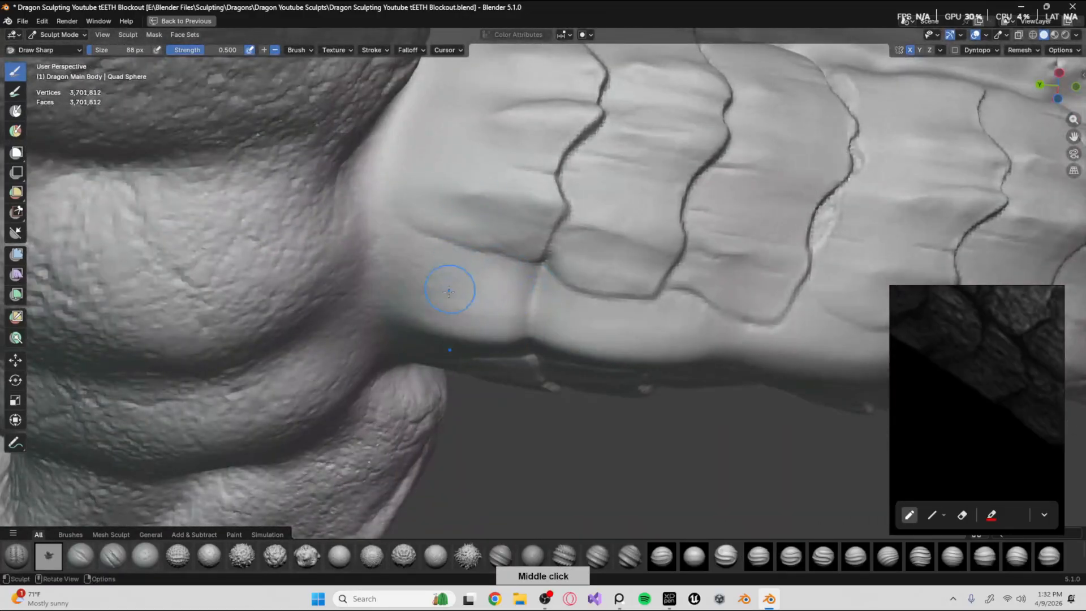
pyautogui.moveTo(537, 190)
pyautogui.mouseDown(button='middle')
pyautogui.moveTo(592, 236)
pyautogui.moveTo(509, 300)
pyautogui.moveTo(518, 228)
pyautogui.moveTo(532, 209)
pyautogui.moveTo(512, 260)
pyautogui.moveTo(510, 243)
pyautogui.moveTo(487, 266)
pyautogui.moveTo(526, 219)
pyautogui.mouseUp(button='middle')
# Build up the underside of the first plate beside the hip into a raised band with Clay Strips at 74 px.
pyautogui.hotkey('shift', 'space')
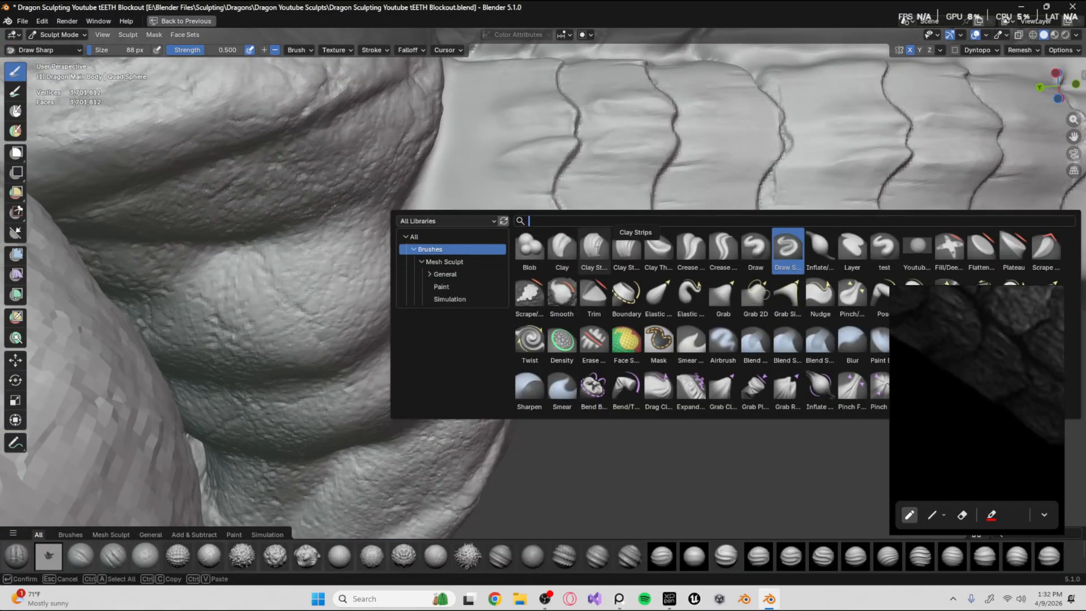
pyautogui.click(588, 248)
pyautogui.press('f')
pyautogui.click(538, 266)
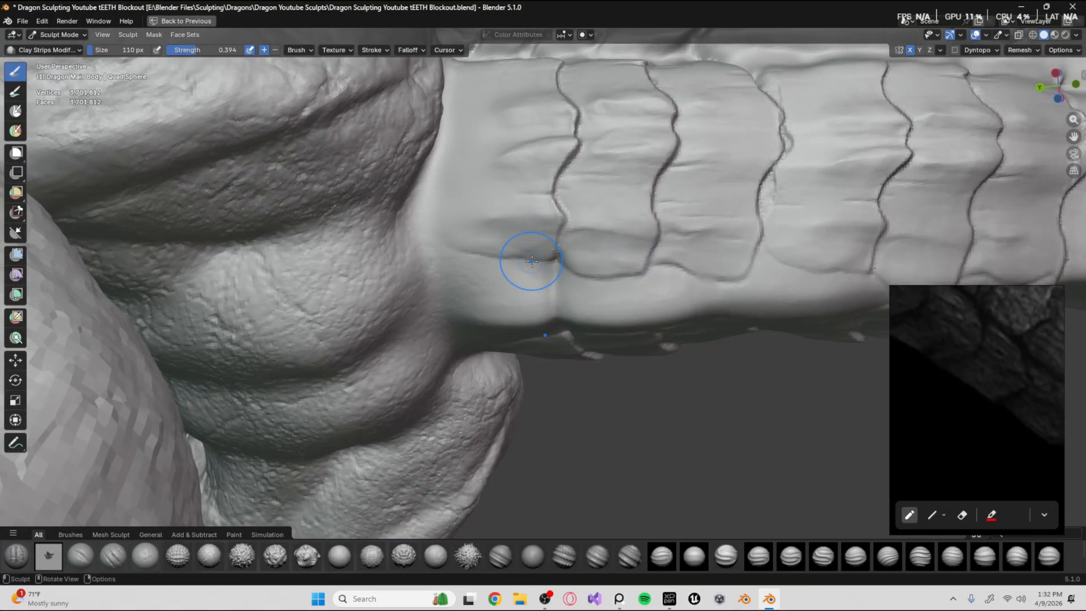
pyautogui.press('f')
pyautogui.click(523, 267)
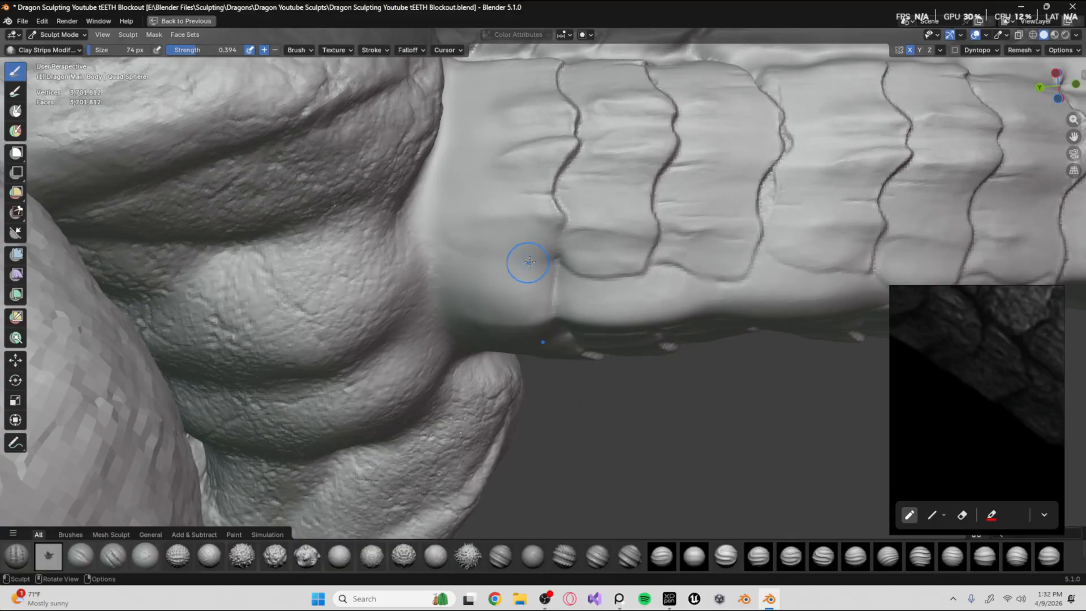
pyautogui.moveTo(529, 262); pyautogui.dragTo(531, 306)
pyautogui.moveTo(538, 243)
pyautogui.mouseDown()
pyautogui.moveTo(510, 277)
pyautogui.moveTo(452, 256)
pyautogui.mouseUp()
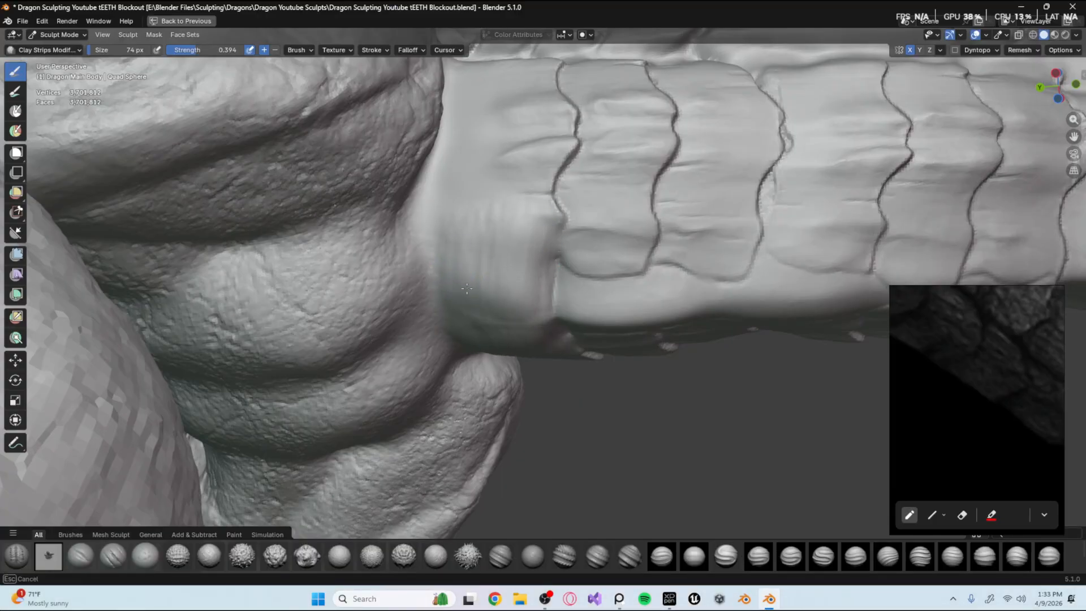
pyautogui.moveTo(531, 308); pyautogui.dragTo(481, 282, button='middle')
pyautogui.moveTo(473, 332); pyautogui.dragTo(431, 274)
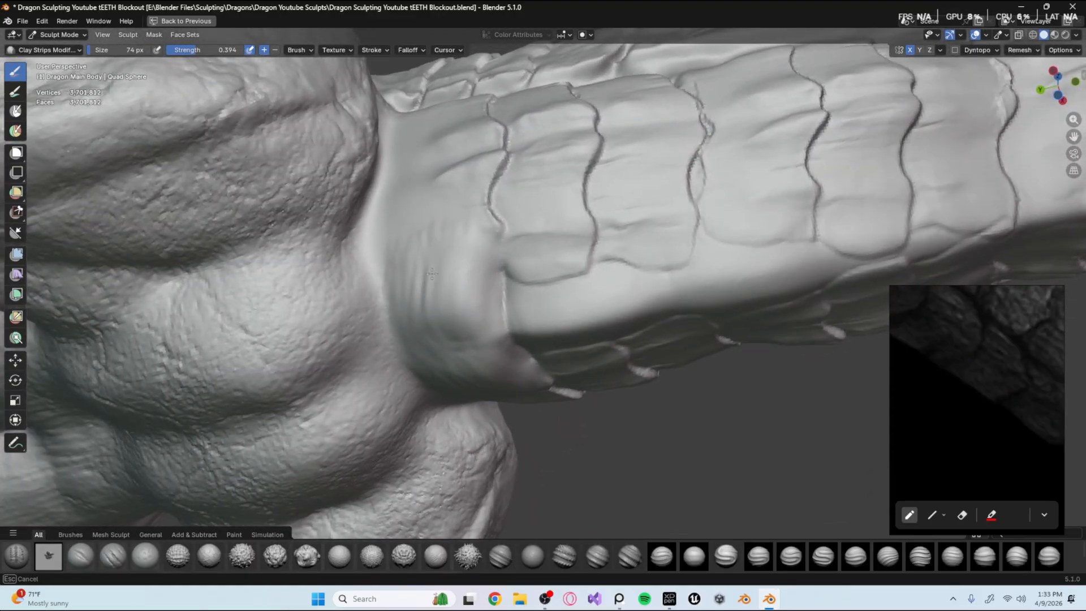
# Deepen the rear edge of the raised underside plate near the centreline with Draw Sharp at 134 px.
pyautogui.moveTo(459, 297)
pyautogui.mouseDown(button='middle')
pyautogui.moveTo(379, 259)
pyautogui.moveTo(473, 251)
pyautogui.mouseUp(button='middle')
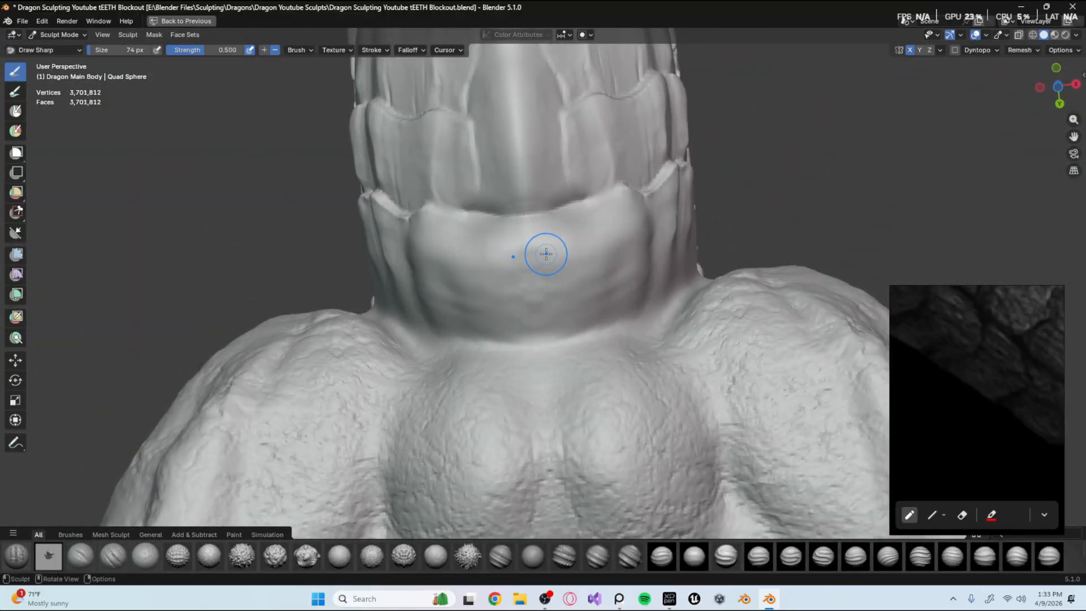
pyautogui.moveTo(541, 201); pyautogui.dragTo(543, 321, button='middle')
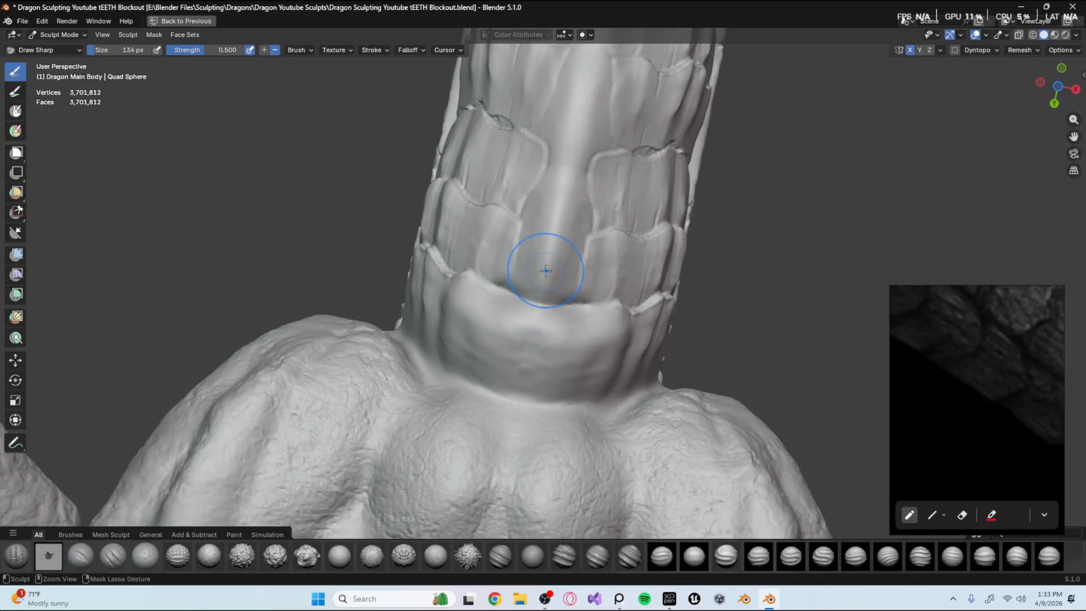
pyautogui.moveTo(538, 320); pyautogui.dragTo(530, 345)
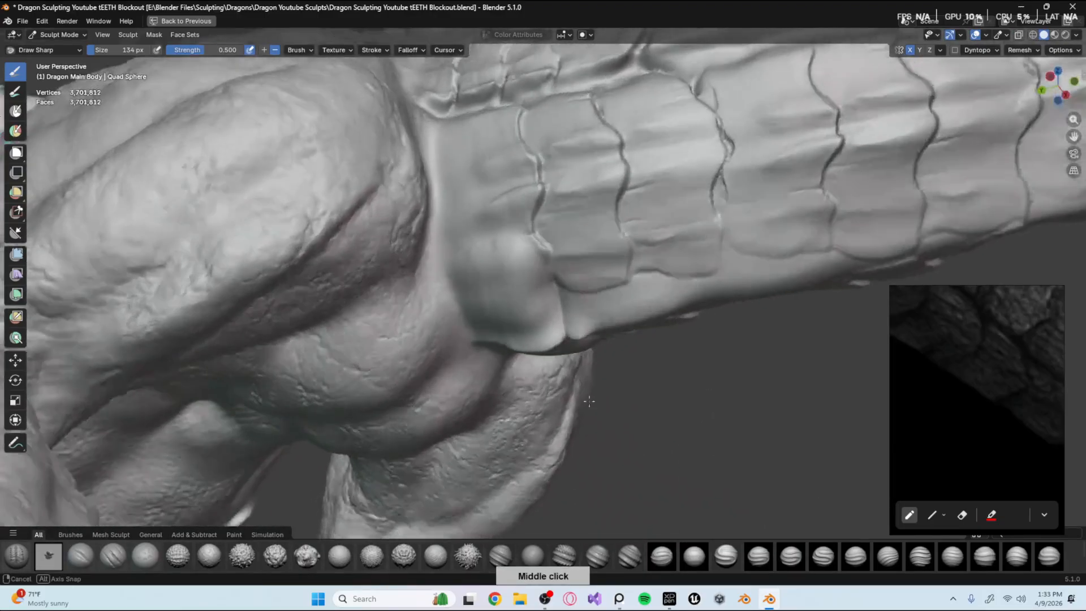
pyautogui.moveTo(543, 340); pyautogui.dragTo(568, 361, button='middle')
# Extend the fifth and sixth upper-row plate creases from the hip down into the central groove with Draw Sharp at 142 px.
pyautogui.moveTo(582, 315)
pyautogui.mouseDown(button='middle')
pyautogui.moveTo(639, 357)
pyautogui.moveTo(497, 400)
pyautogui.moveTo(460, 315)
pyautogui.moveTo(506, 289)
pyautogui.moveTo(516, 304)
pyautogui.mouseUp(button='middle')
pyautogui.press('f')
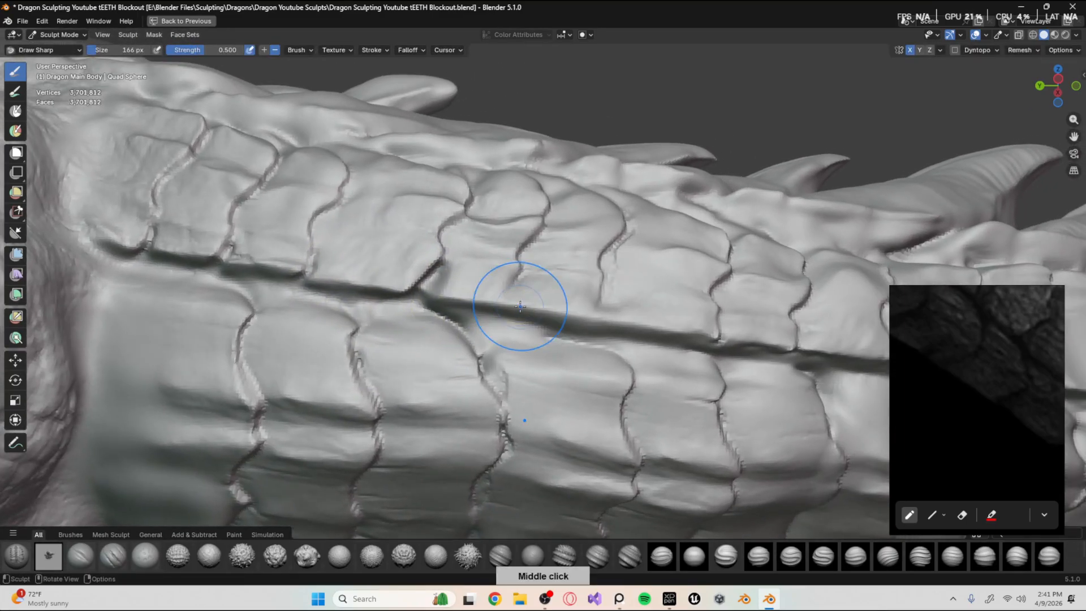
pyautogui.click(519, 286)
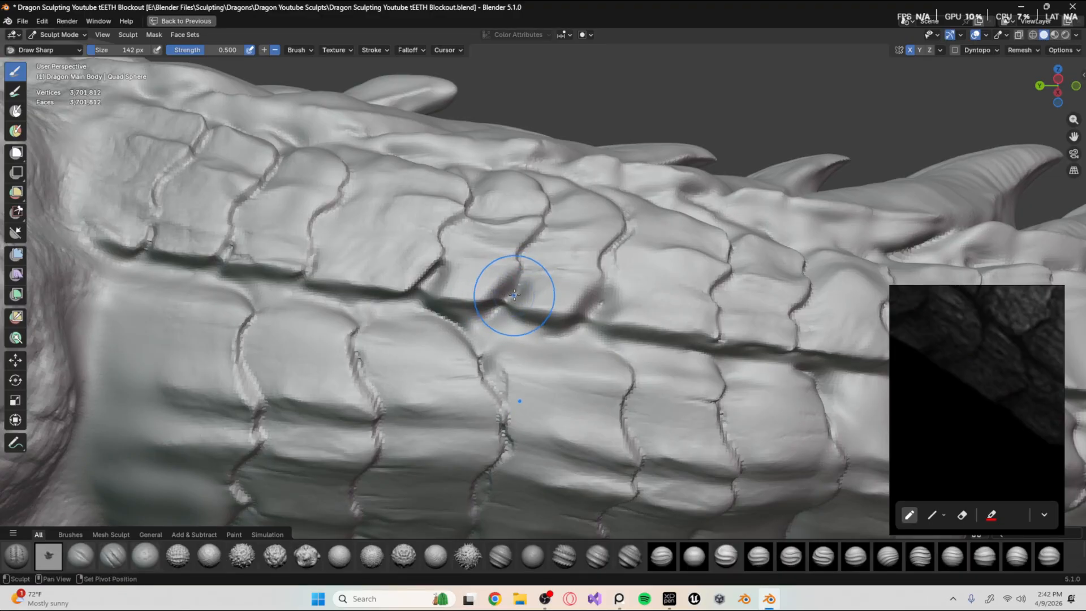
pyautogui.press('shift')
pyautogui.press('shift')
pyautogui.press('shift')
pyautogui.press('shift')
pyautogui.press('shift')
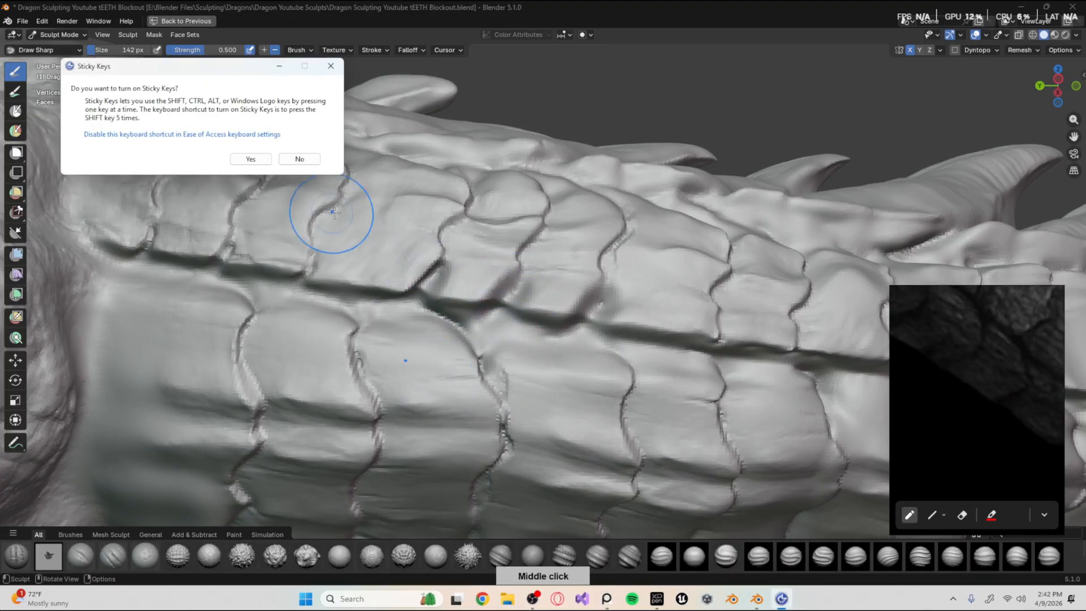
pyautogui.click(299, 159)
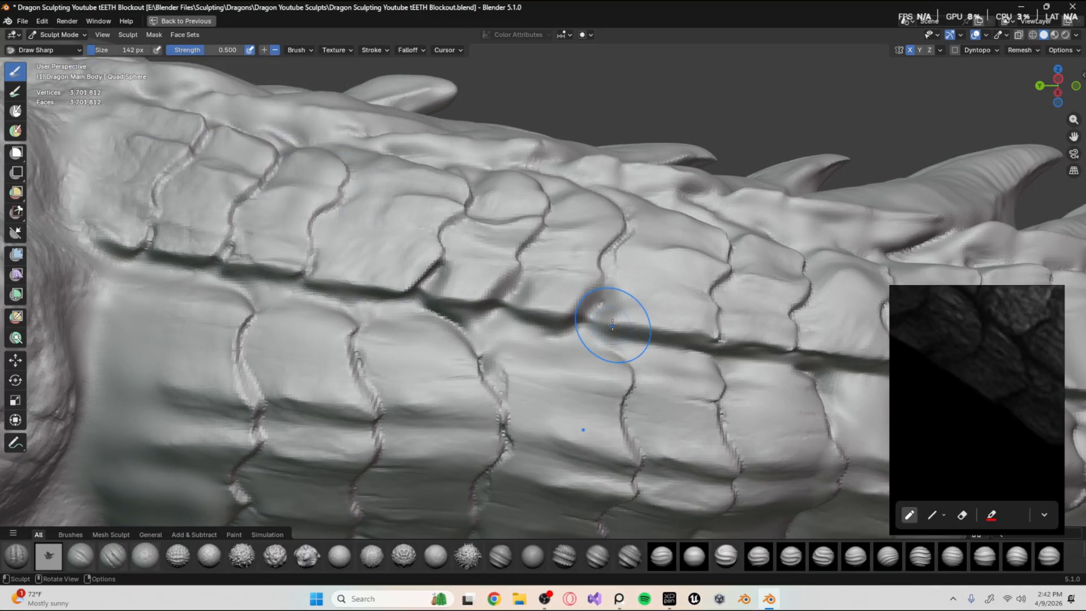
# Reshape the plate edges along the central groove near the hip with Grab at 272 px, looking along the tail from behind.
pyautogui.moveTo(614, 322)
pyautogui.mouseDown(button='middle')
pyautogui.moveTo(580, 349)
pyautogui.moveTo(582, 315)
pyautogui.moveTo(424, 376)
pyautogui.moveTo(438, 413)
pyautogui.moveTo(497, 242)
pyautogui.moveTo(558, 328)
pyautogui.moveTo(460, 383)
pyautogui.moveTo(461, 374)
pyautogui.mouseUp(button='middle')
pyautogui.rightClick(438, 413)
pyautogui.press('g')
pyautogui.moveTo(466, 286); pyautogui.dragTo(444, 300, button='middle')
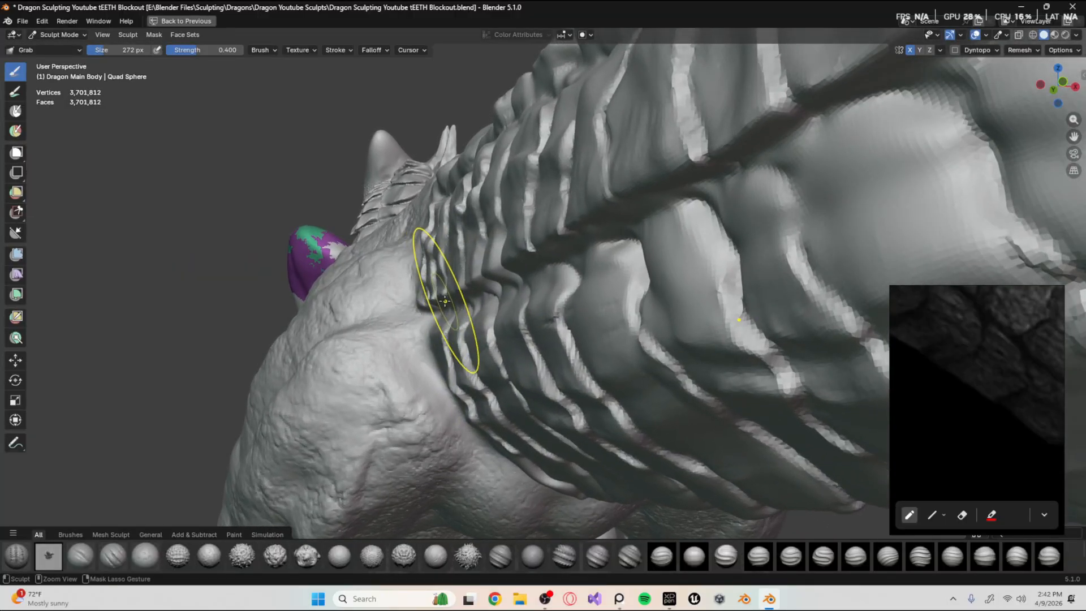
pyautogui.moveTo(667, 226); pyautogui.dragTo(514, 259, button='middle')
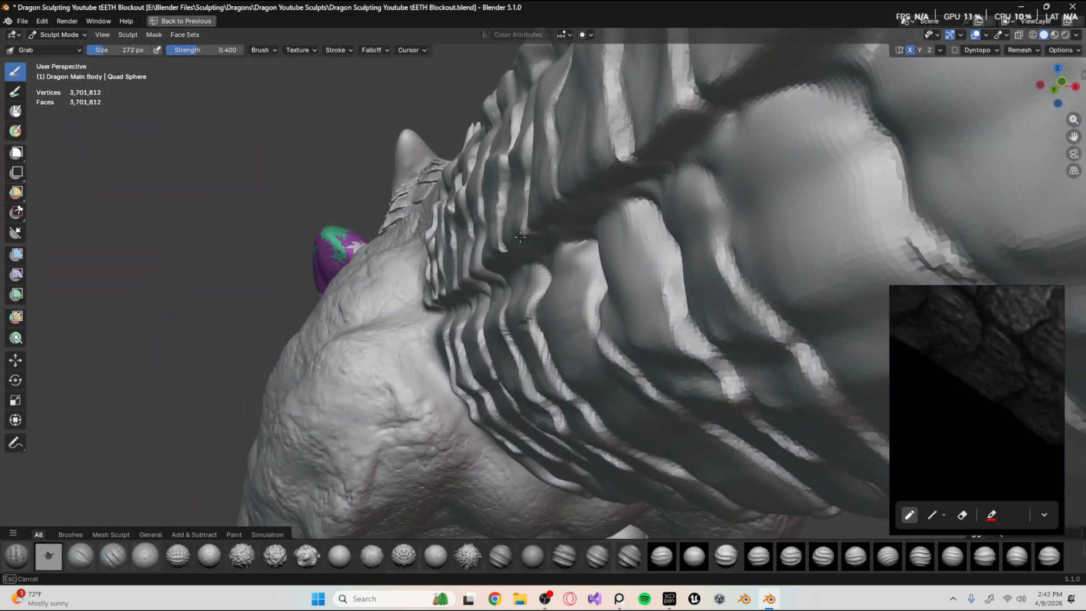
pyautogui.moveTo(488, 304); pyautogui.dragTo(509, 335, button='middle')
pyautogui.moveTo(524, 251)
pyautogui.mouseDown(button='middle')
pyautogui.moveTo(575, 206)
pyautogui.moveTo(558, 328)
pyautogui.moveTo(508, 315)
pyautogui.moveTo(526, 322)
pyautogui.moveTo(483, 194)
pyautogui.moveTo(513, 278)
pyautogui.moveTo(514, 195)
pyautogui.moveTo(689, 210)
pyautogui.moveTo(521, 303)
pyautogui.moveTo(534, 230)
pyautogui.moveTo(500, 243)
pyautogui.mouseUp(button='middle')
# Extend the unfinished plate crease on the mid-tail underside down toward the centre ridge with Draw Sharp at 126 px.
pyautogui.press('1')
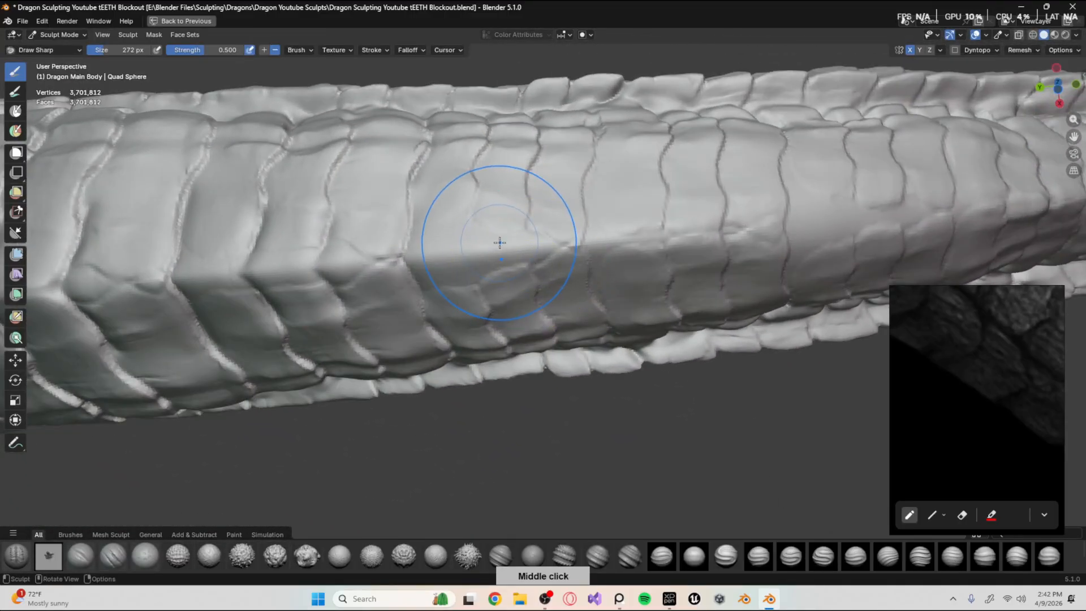
pyautogui.press('f')
pyautogui.click(458, 251)
pyautogui.press('f')
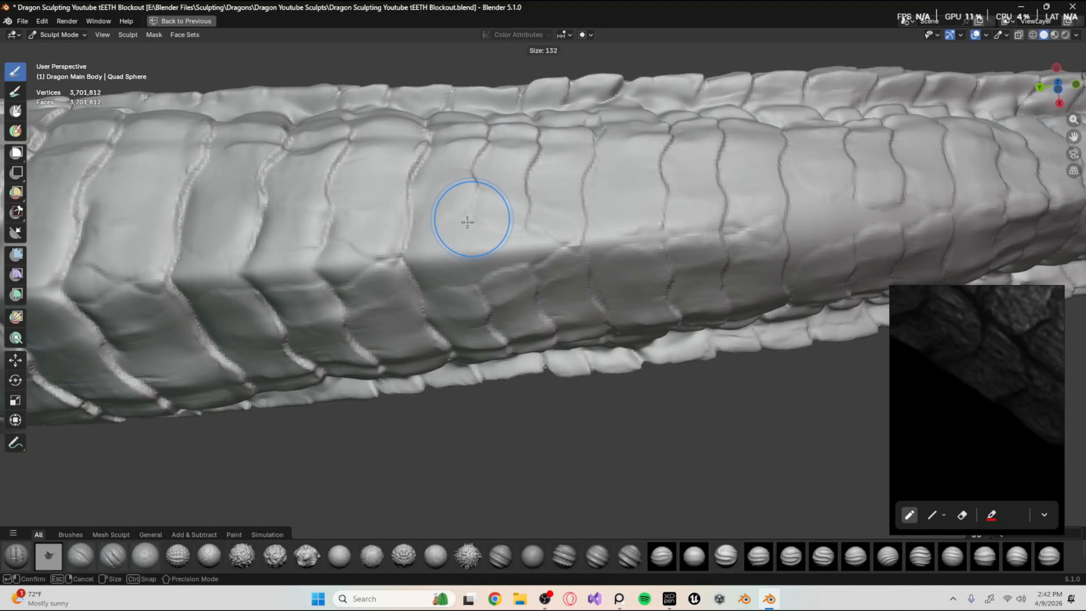
pyautogui.click(469, 220)
pyautogui.moveTo(475, 188); pyautogui.dragTo(473, 262)
pyautogui.hotkey('ctrl', 'z')
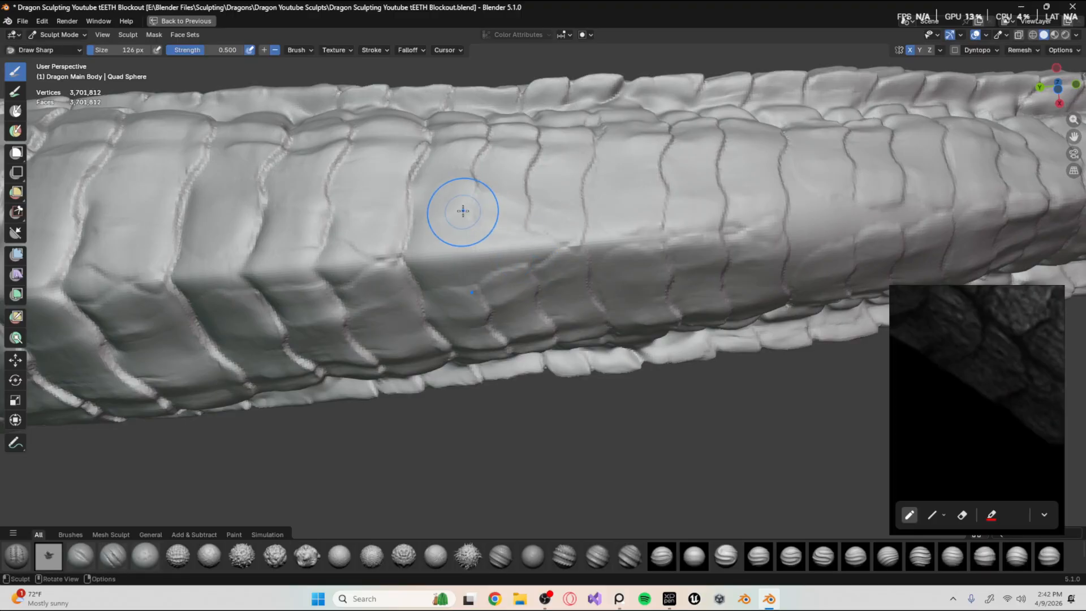
pyautogui.moveTo(473, 208); pyautogui.dragTo(473, 227)
# Connect the next four plate creases across the underside's centre ridge, working toward the tail tip with Draw Sharp.
pyautogui.moveTo(529, 207); pyautogui.dragTo(537, 275)
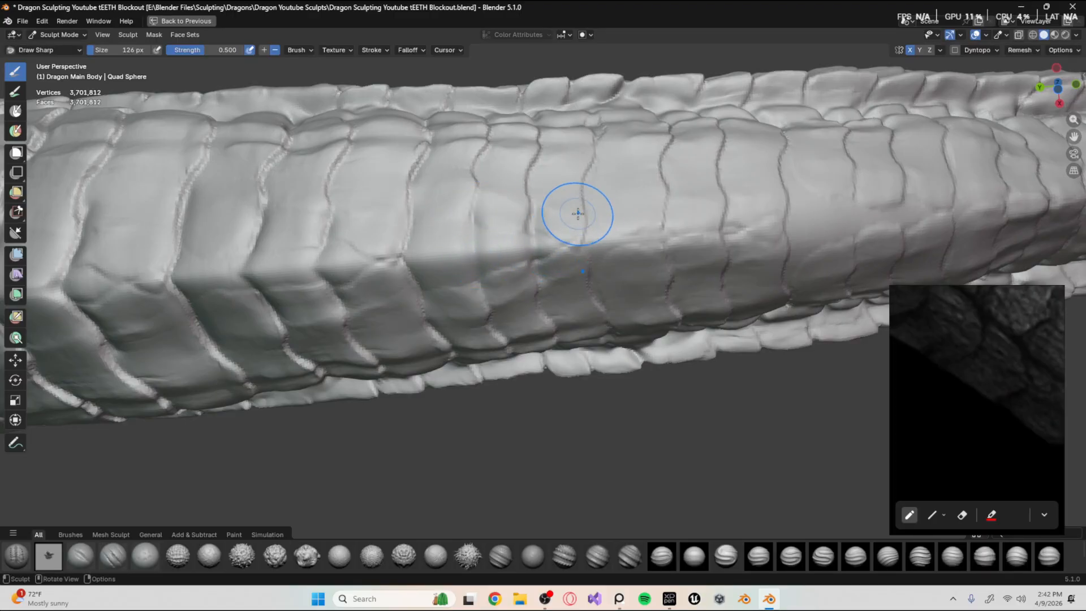
pyautogui.moveTo(584, 213); pyautogui.dragTo(589, 276)
pyautogui.moveTo(659, 214); pyautogui.dragTo(669, 248)
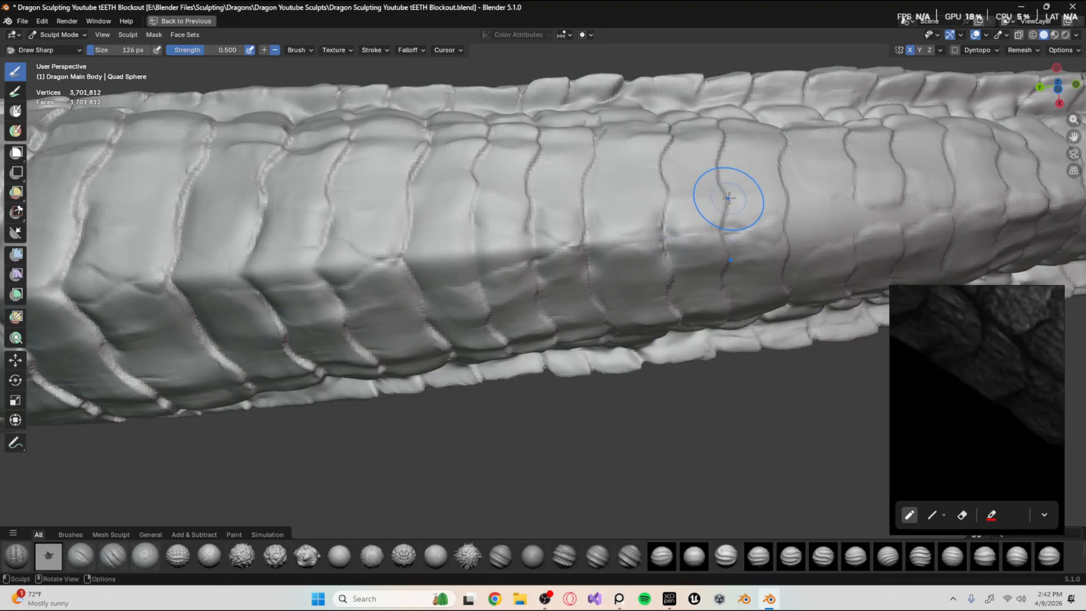
pyautogui.moveTo(729, 198); pyautogui.dragTo(727, 259)
# Carry the remaining plate creases across the centre ridge on the narrowing tail underside with Draw Sharp at 126 px.
pyautogui.moveTo(844, 236); pyautogui.dragTo(602, 274, button='middle')
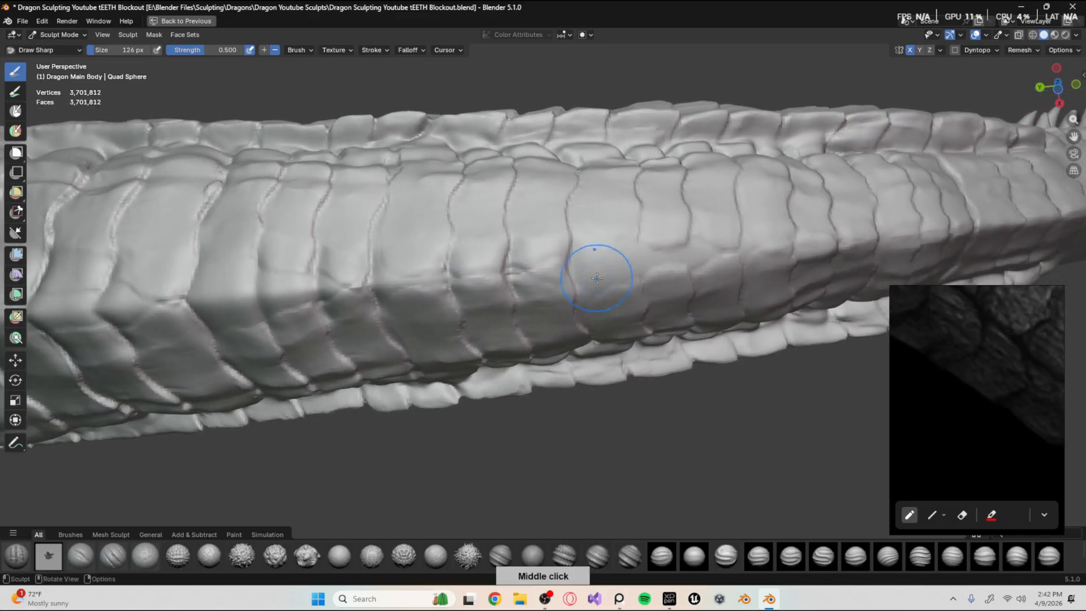
pyautogui.moveTo(695, 218); pyautogui.dragTo(697, 285)
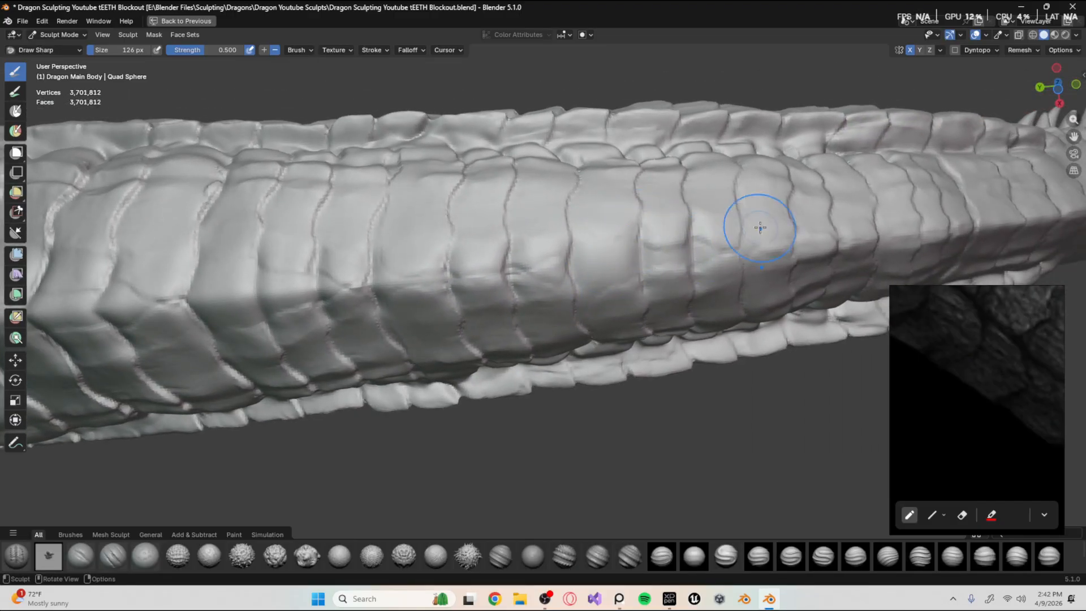
pyautogui.moveTo(748, 220); pyautogui.dragTo(749, 228)
pyautogui.moveTo(795, 247); pyautogui.dragTo(553, 274, button='middle')
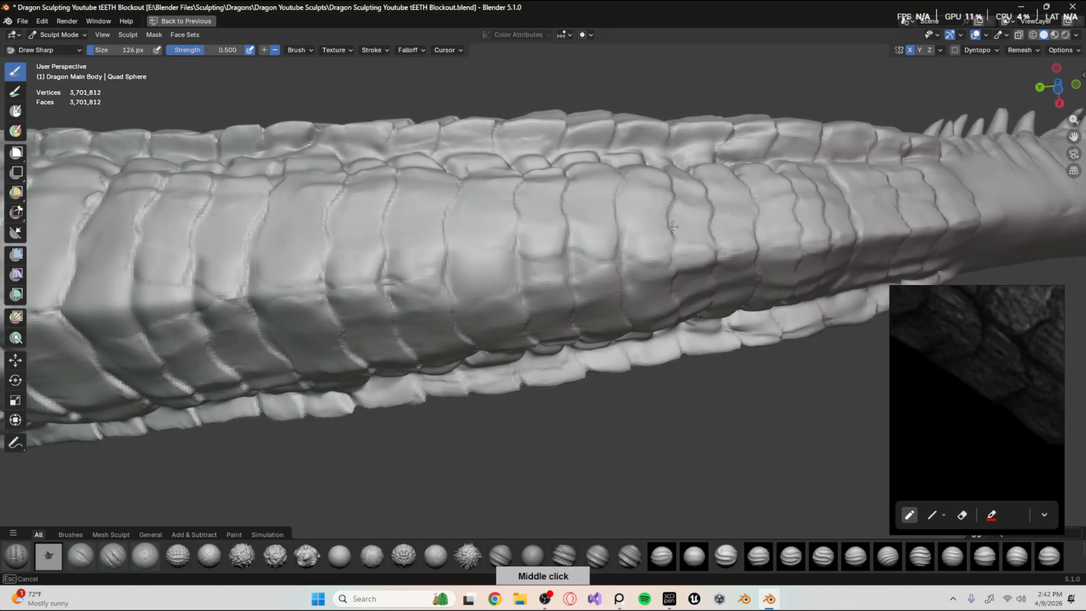
pyautogui.moveTo(718, 236); pyautogui.dragTo(719, 263)
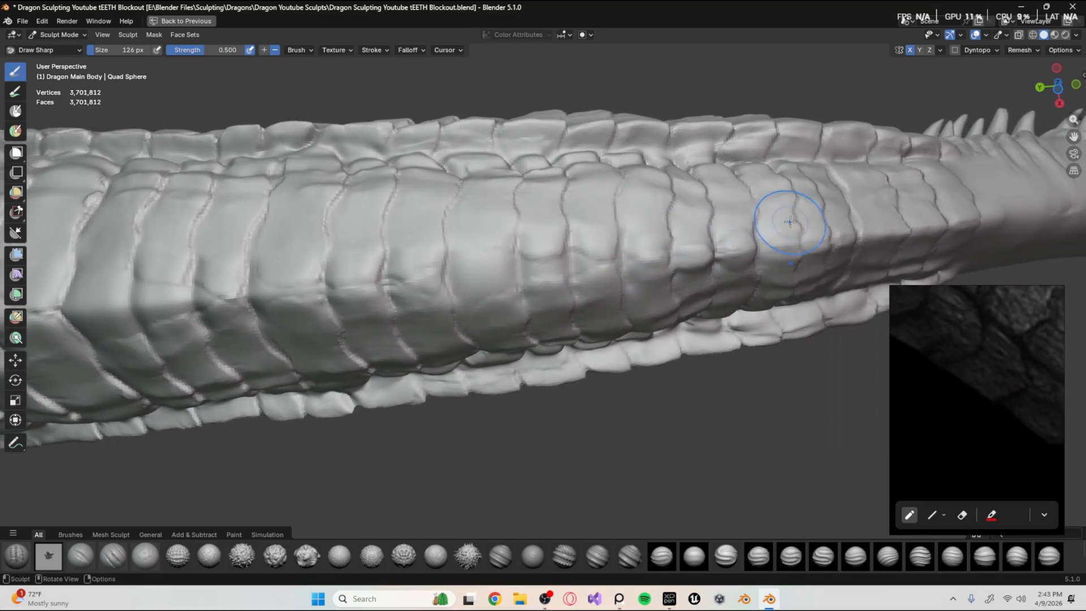
pyautogui.moveTo(795, 222); pyautogui.dragTo(800, 248)
# Compare the tail's left side profile with the reference image and erase the red marking along the reference tail.
pyautogui.moveTo(761, 281)
pyautogui.mouseDown(button='middle')
pyautogui.moveTo(611, 308)
pyautogui.moveTo(526, 345)
pyautogui.moveTo(713, 345)
pyautogui.moveTo(752, 328)
pyautogui.mouseUp(button='middle')
pyautogui.moveTo(751, 242)
pyautogui.mouseDown(button='middle')
pyautogui.moveTo(550, 359)
pyautogui.moveTo(616, 334)
pyautogui.moveTo(456, 290)
pyautogui.moveTo(400, 373)
pyautogui.moveTo(730, 412)
pyautogui.mouseUp(button='middle')
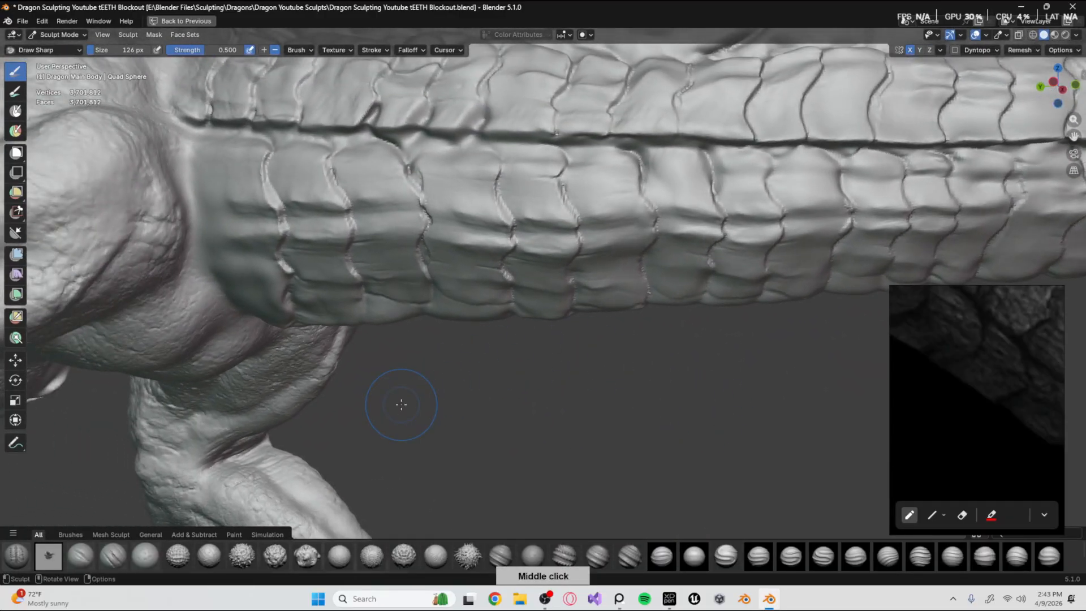
pyautogui.moveTo(401, 404)
pyautogui.mouseDown(button='middle')
pyautogui.moveTo(447, 263)
pyautogui.moveTo(667, 236)
pyautogui.moveTo(479, 351)
pyautogui.moveTo(582, 175)
pyautogui.moveTo(449, 323)
pyautogui.moveTo(962, 76)
pyautogui.mouseUp(button='middle')
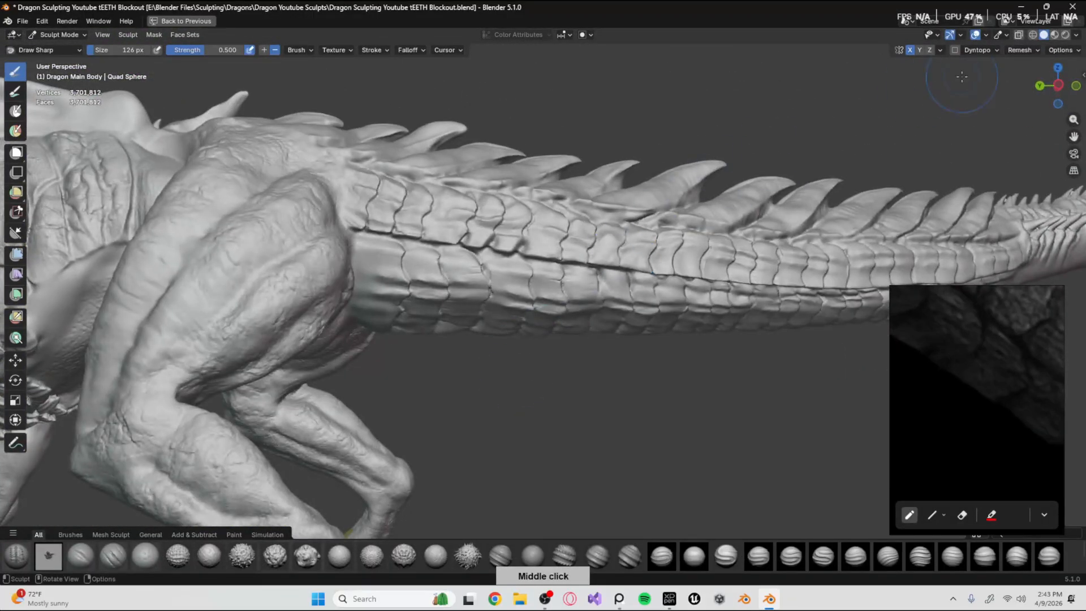
pyautogui.click(1059, 86)
pyautogui.keyDown('shift'); pyautogui.moveTo(425, 354); pyautogui.dragTo(385, 202, button='middle'); pyautogui.keyUp('shift')
pyautogui.moveTo(413, 267)
pyautogui.keyDown('shift'); pyautogui.mouseDown(button='middle')
pyautogui.moveTo(384, 334)
pyautogui.moveTo(455, 368)
pyautogui.mouseUp(button='middle'); pyautogui.keyUp('shift')
pyautogui.moveTo(963, 364); pyautogui.dragTo(997, 372, button='middle')
pyautogui.scroll(-5, 991, 418)
pyautogui.scroll(-2, 945, 354)
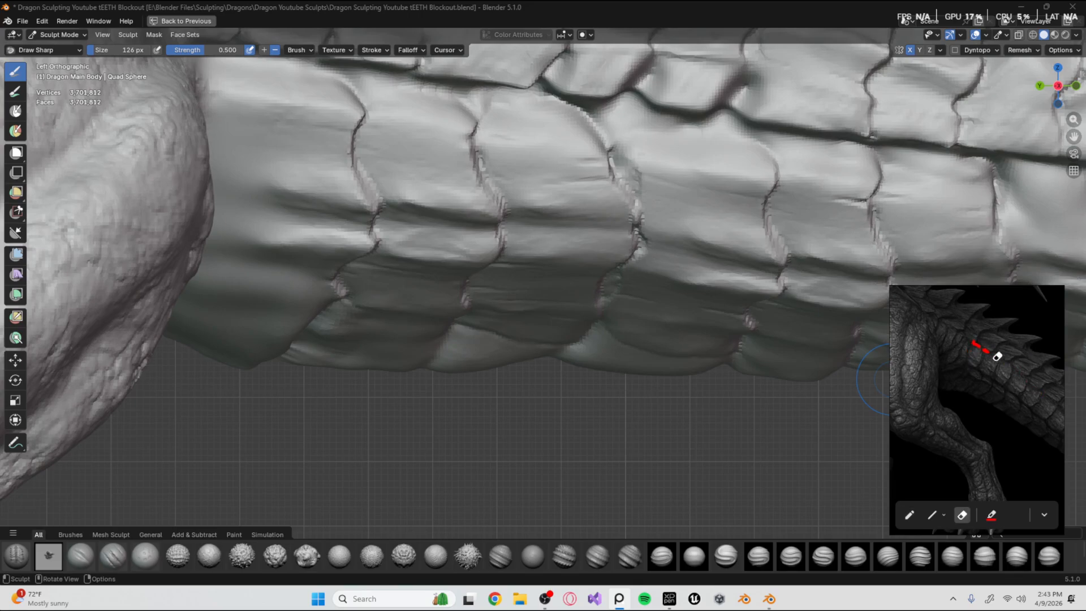
pyautogui.moveTo(998, 356); pyautogui.dragTo(973, 343)
# Pull the lower rear corner of the first underside plate beside the hip down and back with Grab at 326 px in left view.
pyautogui.moveTo(692, 170)
pyautogui.keyDown('ctrl'); pyautogui.mouseDown(button='middle')
pyautogui.moveTo(691, 239)
pyautogui.moveTo(515, 308)
pyautogui.mouseUp(button='middle'); pyautogui.keyUp('ctrl')
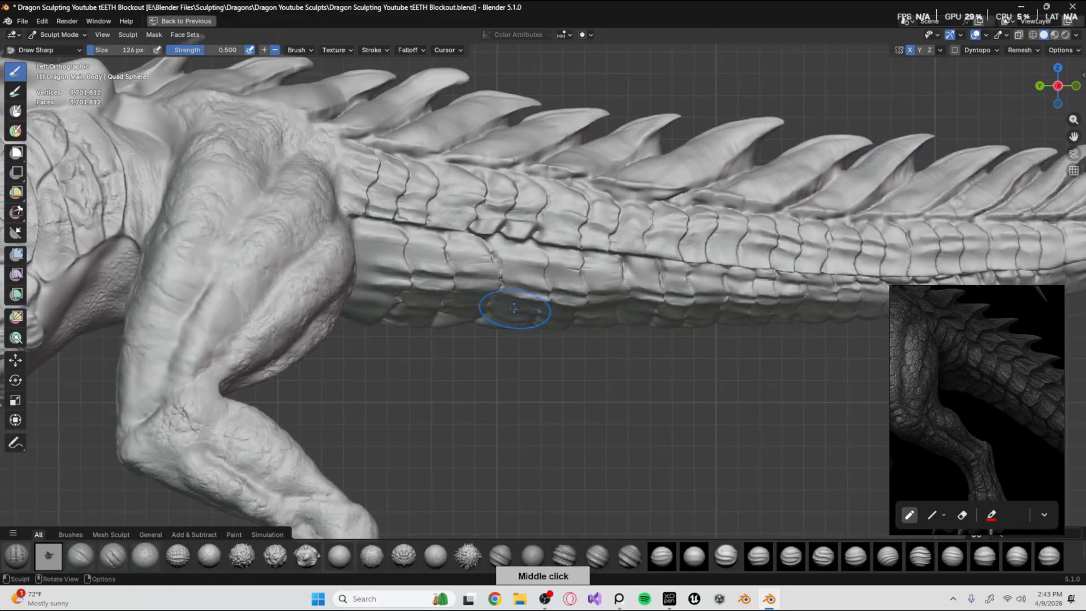
pyautogui.moveTo(651, 249); pyautogui.dragTo(679, 232, button='middle')
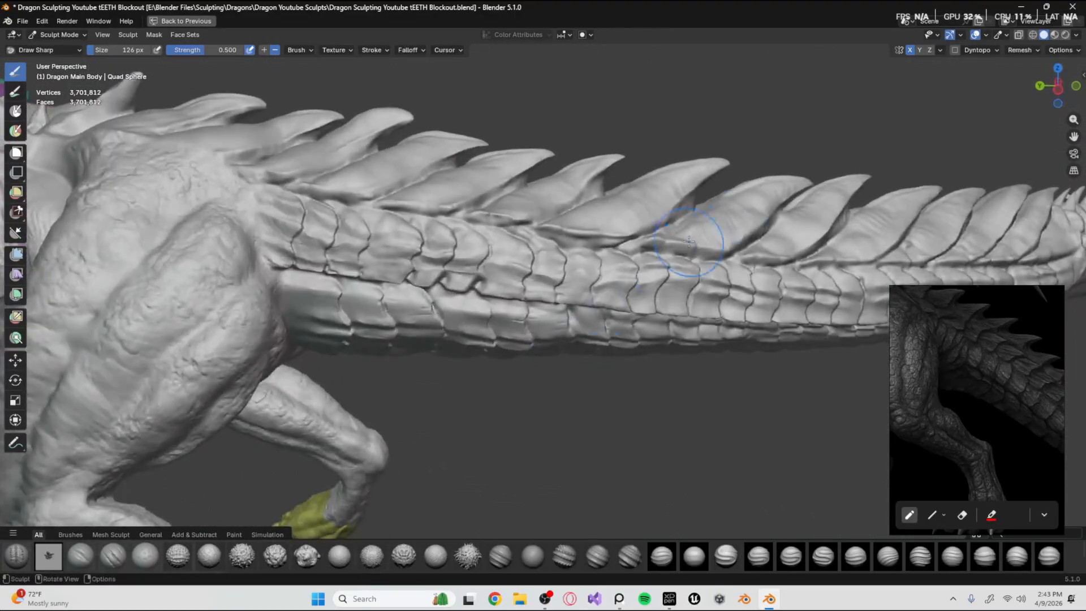
pyautogui.click(1058, 90)
pyautogui.keyDown('ctrl'); pyautogui.moveTo(342, 390); pyautogui.dragTo(343, 226, button='middle'); pyautogui.keyUp('ctrl')
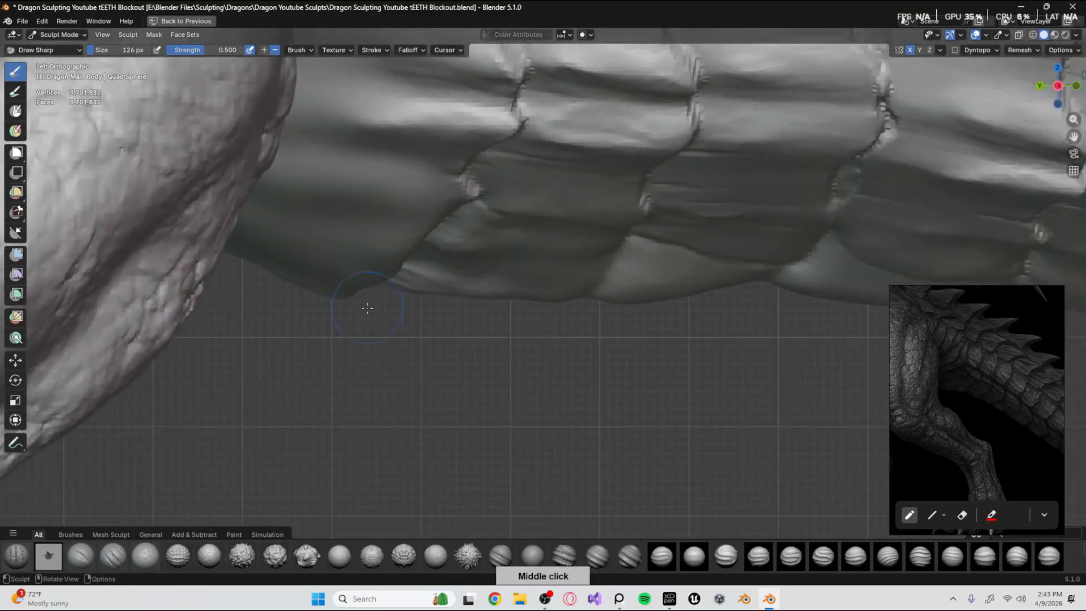
pyautogui.keyDown('shift'); pyautogui.moveTo(449, 202); pyautogui.dragTo(390, 278, button='middle'); pyautogui.keyUp('shift')
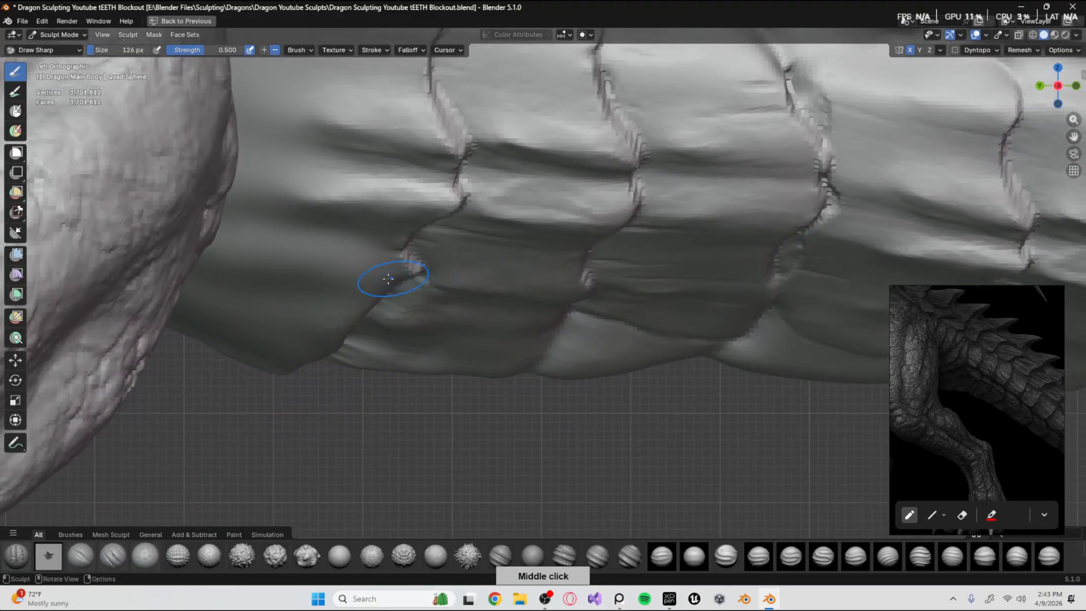
pyautogui.press('g')
pyautogui.press('f')
pyautogui.click(495, 346)
pyautogui.press('f')
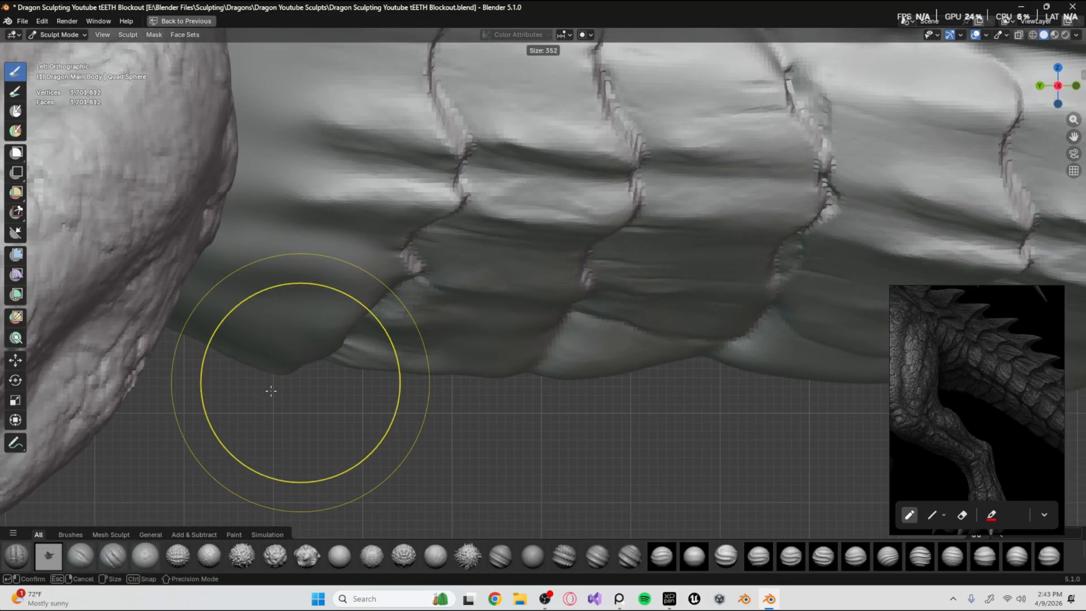
pyautogui.click(266, 391)
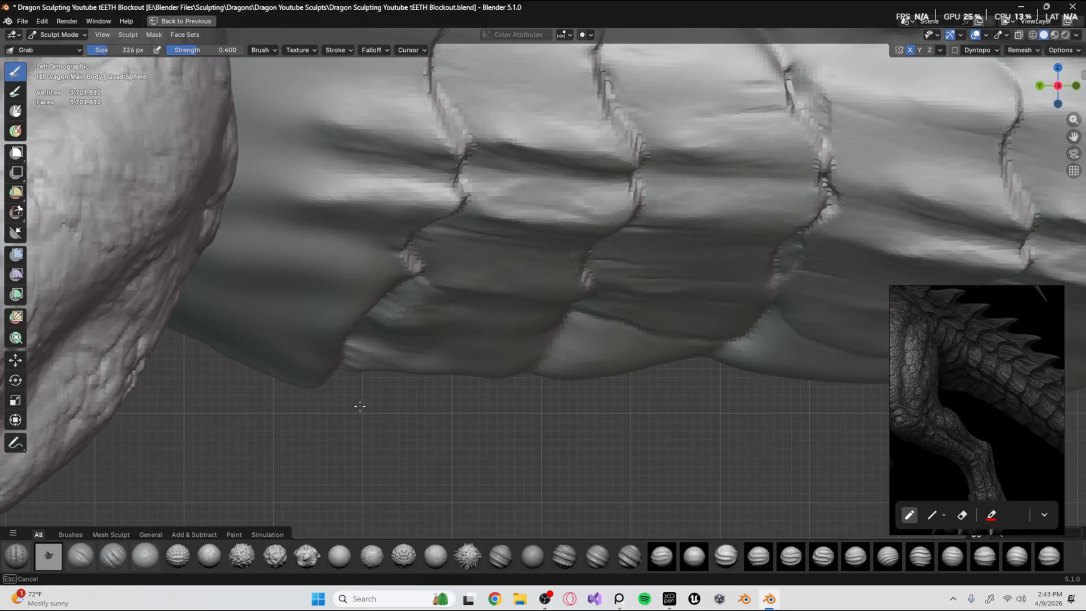
pyautogui.moveTo(406, 409); pyautogui.dragTo(404, 405)
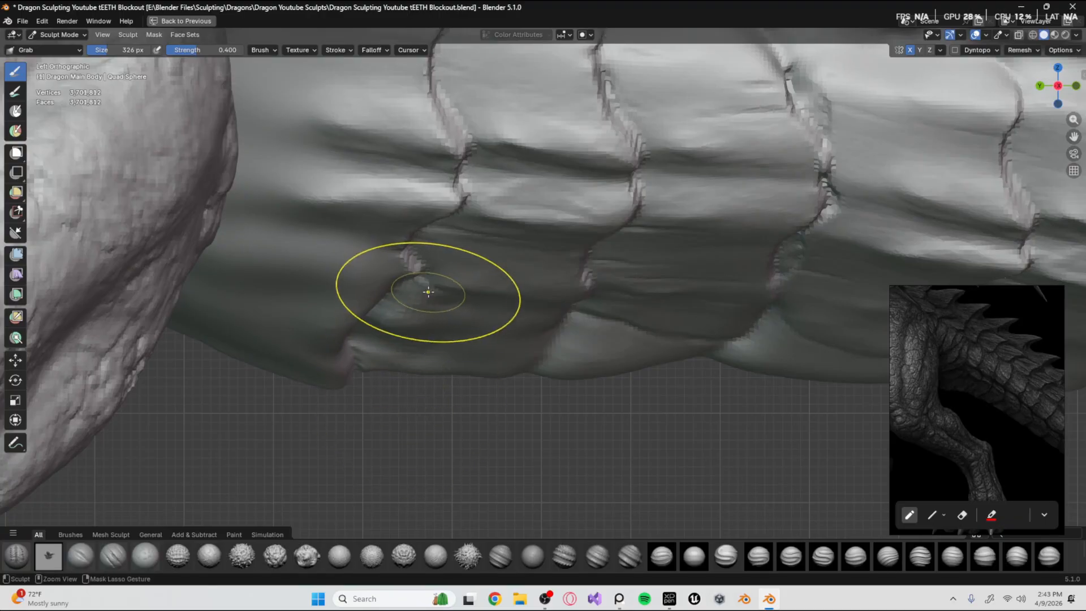
# Sharpen the first underside plate's lower rear corner into a downward point with Grab at 212 px.
pyautogui.keyDown('ctrl'); pyautogui.moveTo(429, 282); pyautogui.dragTo(386, 460, button='middle'); pyautogui.keyUp('ctrl')
pyautogui.keyDown('shift'); pyautogui.moveTo(411, 313); pyautogui.dragTo(357, 362, button='middle'); pyautogui.keyUp('shift')
pyautogui.press('f')
pyautogui.click(340, 357)
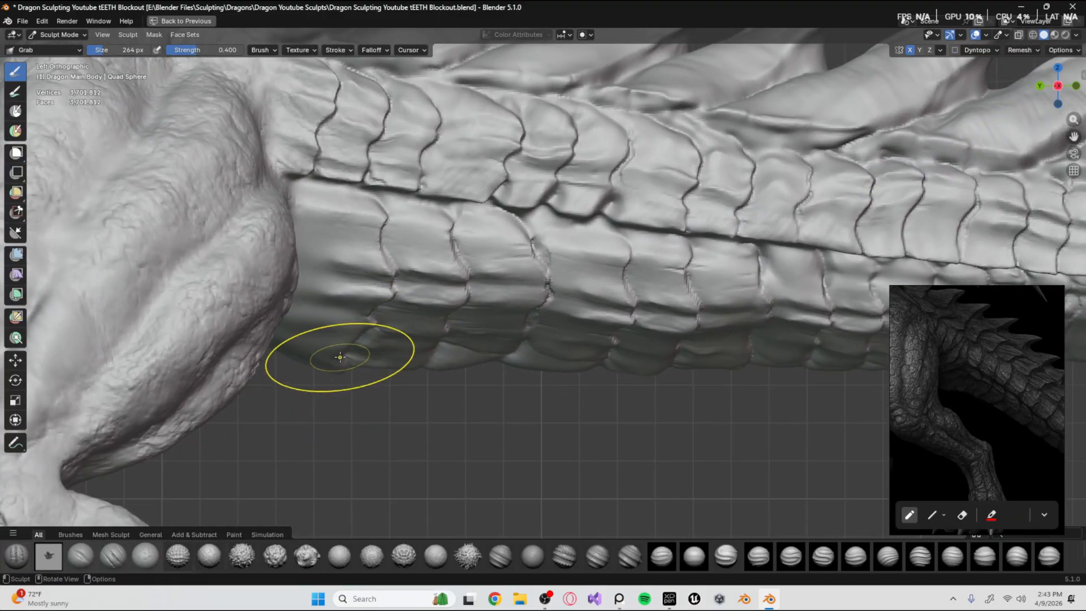
pyautogui.keyDown('ctrl'); pyautogui.moveTo(355, 410); pyautogui.dragTo(342, 311, button='middle'); pyautogui.keyUp('ctrl')
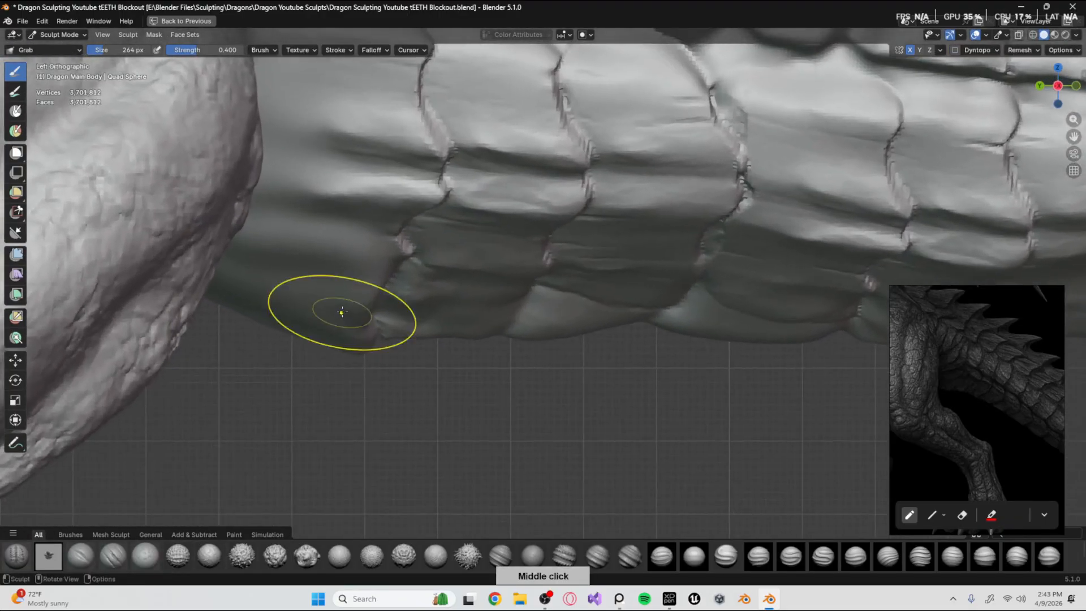
pyautogui.press('f')
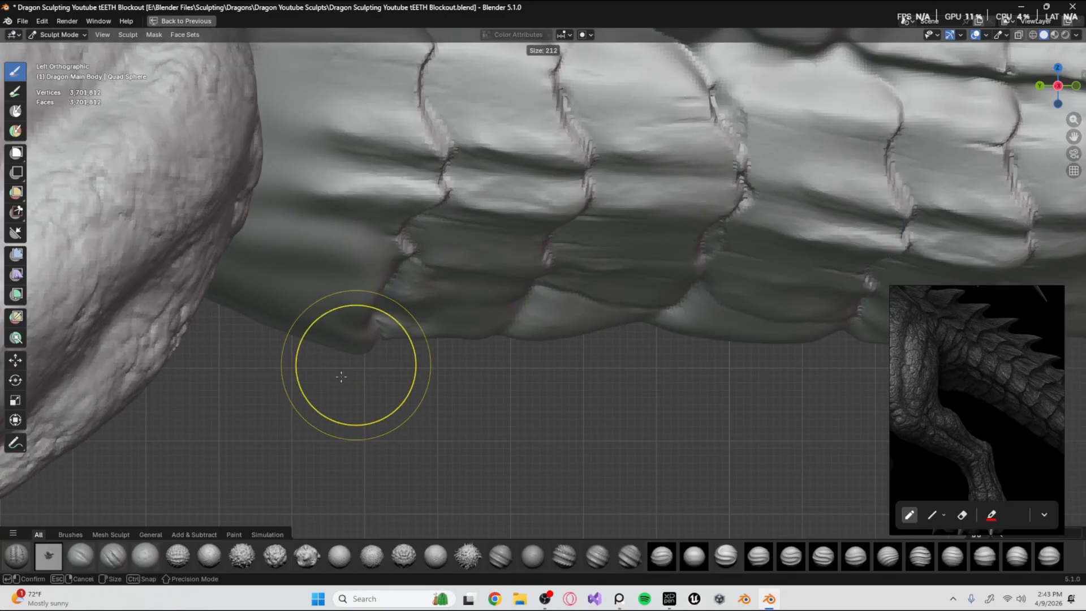
pyautogui.click(339, 377)
pyautogui.moveTo(355, 361); pyautogui.dragTo(357, 358)
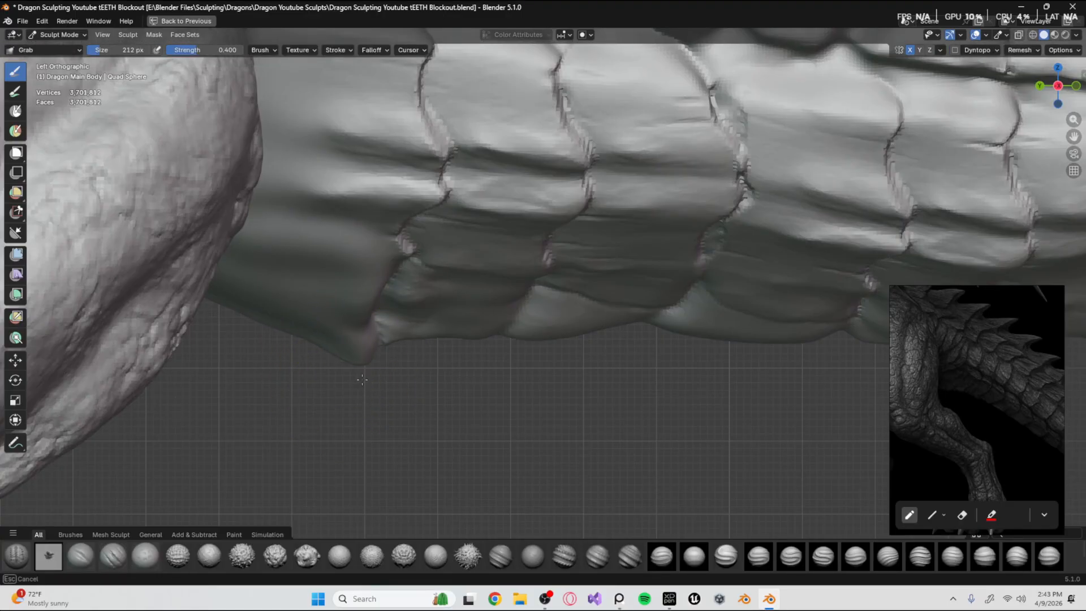
pyautogui.moveTo(396, 352)
pyautogui.mouseDown(button='middle')
pyautogui.moveTo(410, 152)
pyautogui.moveTo(400, 359)
pyautogui.moveTo(390, 284)
pyautogui.moveTo(388, 352)
pyautogui.mouseUp(button='middle')
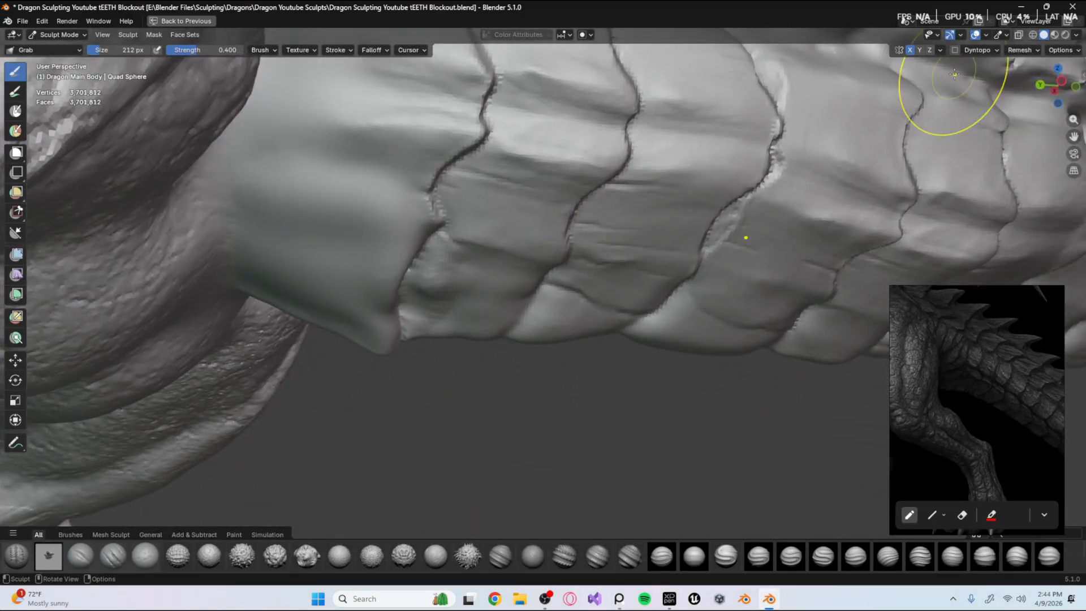
# Shape the lower edges of the underside plates toward the tail tip with Grab at 222 px in left view.
pyautogui.click(1061, 81)
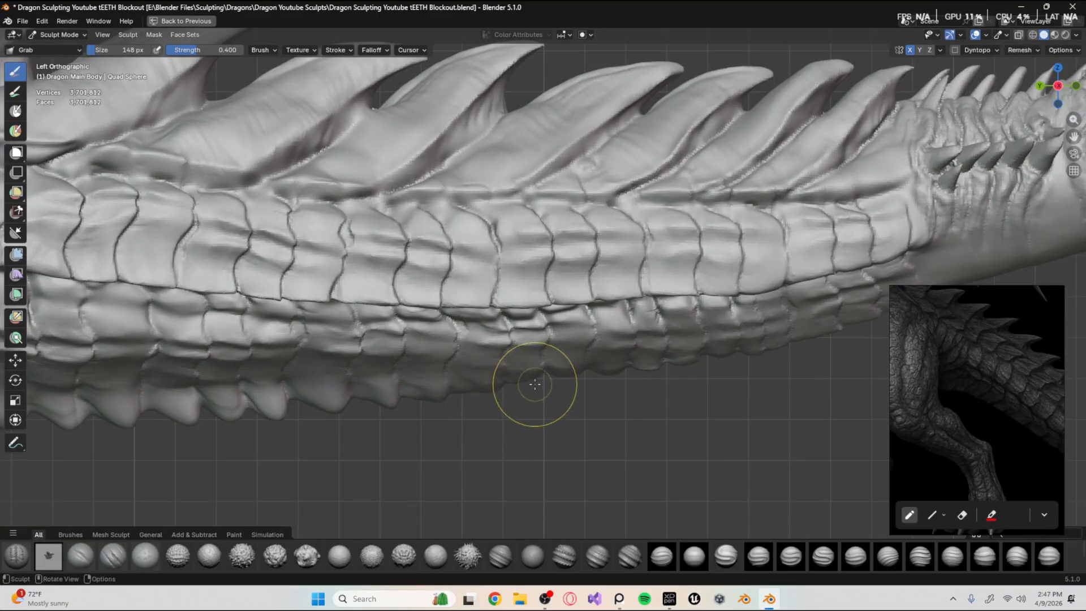
pyautogui.keyDown('shift'); pyautogui.moveTo(553, 388); pyautogui.dragTo(451, 395, button='middle'); pyautogui.keyUp('shift')
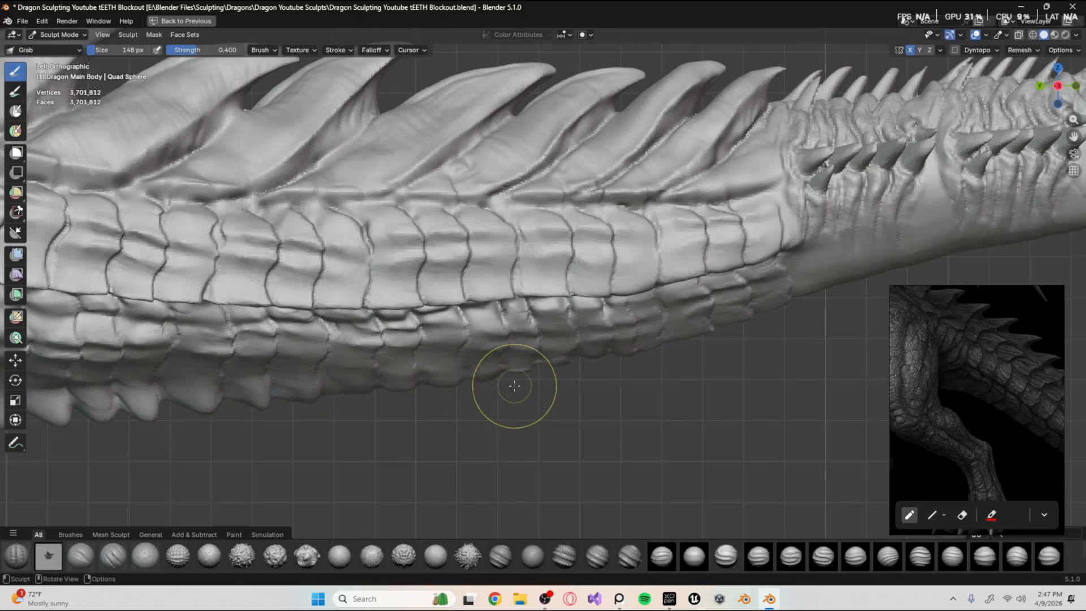
pyautogui.moveTo(585, 358)
pyautogui.mouseDown(button='middle')
pyautogui.moveTo(711, 328)
pyautogui.moveTo(670, 337)
pyautogui.mouseUp(button='middle')
pyautogui.click(1056, 86)
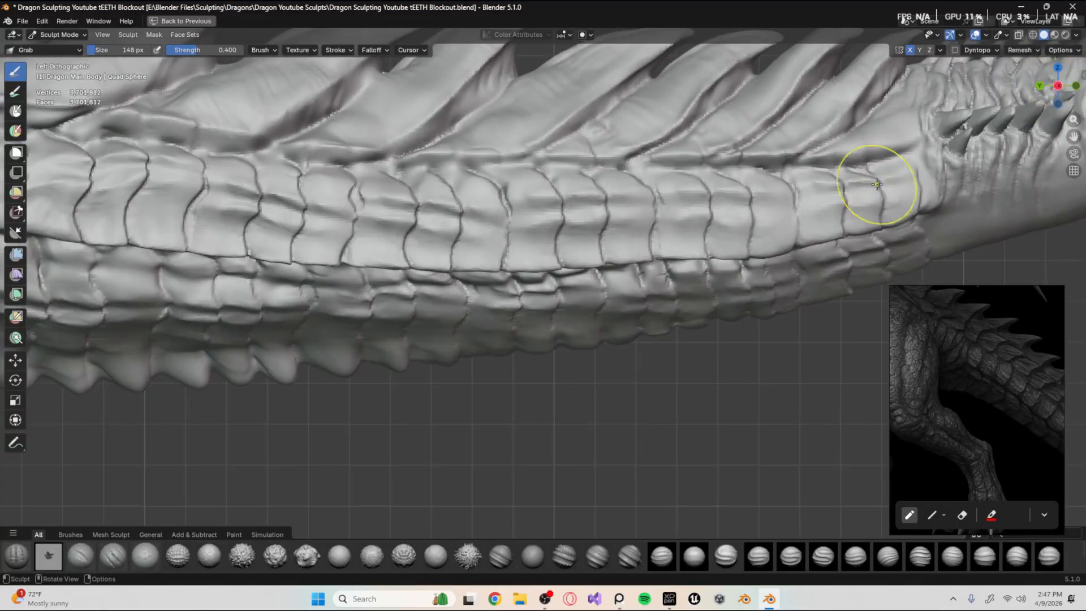
pyautogui.keyDown('shift'); pyautogui.moveTo(877, 184); pyautogui.dragTo(676, 182, button='middle'); pyautogui.keyUp('shift')
pyautogui.press('f')
pyautogui.click(543, 334)
pyautogui.moveTo(543, 334); pyautogui.dragTo(474, 350)
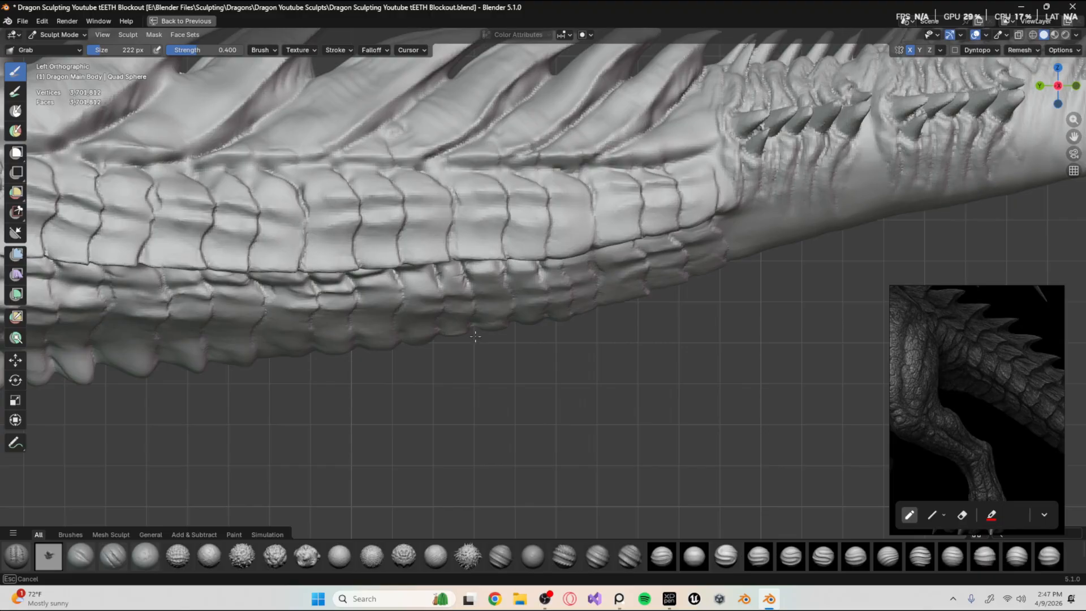
# Set Draw Sharp to 116 px and examine the pointed underside plates near the hip from below and from the side.
pyautogui.keyDown('ctrl'); pyautogui.moveTo(479, 336); pyautogui.dragTo(475, 392, button='middle'); pyautogui.keyUp('ctrl')
pyautogui.keyDown('shift'); pyautogui.moveTo(474, 392); pyautogui.dragTo(567, 305, button='middle'); pyautogui.keyUp('shift')
pyautogui.keyDown('ctrl'); pyautogui.moveTo(567, 306); pyautogui.dragTo(571, 259, button='middle'); pyautogui.keyUp('ctrl')
pyautogui.keyDown('shift'); pyautogui.moveTo(571, 260); pyautogui.dragTo(698, 330, button='middle'); pyautogui.keyUp('shift')
pyautogui.moveTo(442, 358)
pyautogui.keyDown('ctrl'); pyautogui.mouseDown(button='middle')
pyautogui.moveTo(408, 400)
pyautogui.moveTo(339, 387)
pyautogui.moveTo(340, 369)
pyautogui.moveTo(315, 351)
pyautogui.moveTo(376, 287)
pyautogui.moveTo(333, 274)
pyautogui.moveTo(334, 259)
pyautogui.mouseUp(button='middle'); pyautogui.keyUp('ctrl')
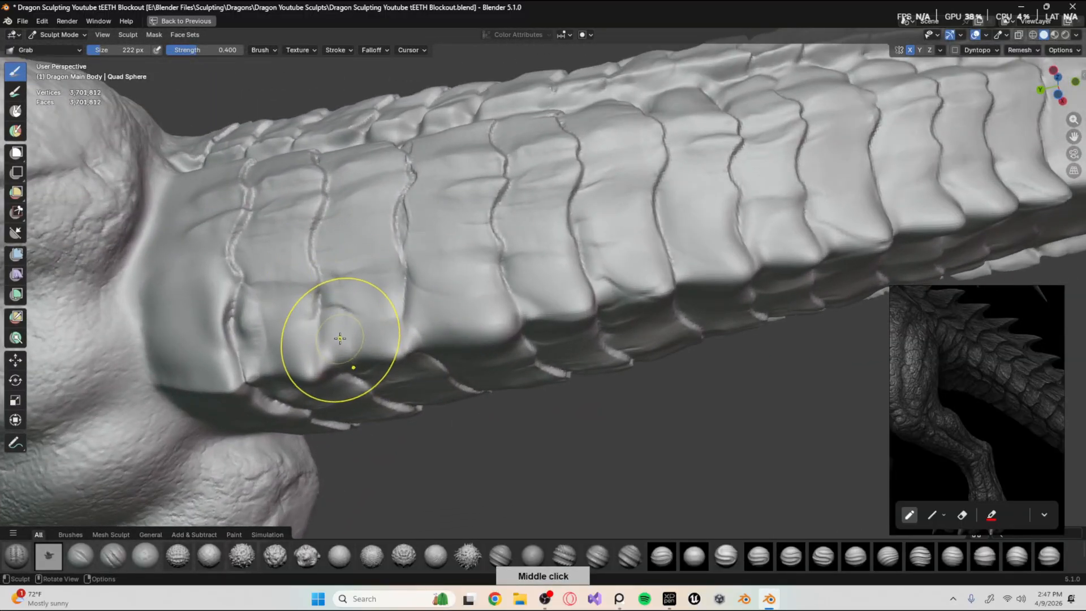
pyautogui.press('d')
pyautogui.press('f')
pyautogui.click(308, 358)
pyautogui.moveTo(283, 369)
pyautogui.keyDown('shift'); pyautogui.mouseDown(button='middle')
pyautogui.moveTo(366, 371)
pyautogui.moveTo(381, 349)
pyautogui.moveTo(391, 432)
pyautogui.mouseUp(button='middle'); pyautogui.keyUp('shift')
pyautogui.keyDown('shift'); pyautogui.moveTo(323, 131); pyautogui.dragTo(298, 395, button='middle'); pyautogui.keyUp('shift')
pyautogui.moveTo(344, 311)
pyautogui.keyDown('ctrl'); pyautogui.mouseDown(button='middle')
pyautogui.moveTo(349, 345)
pyautogui.moveTo(411, 346)
pyautogui.mouseUp(button='middle'); pyautogui.keyUp('ctrl')
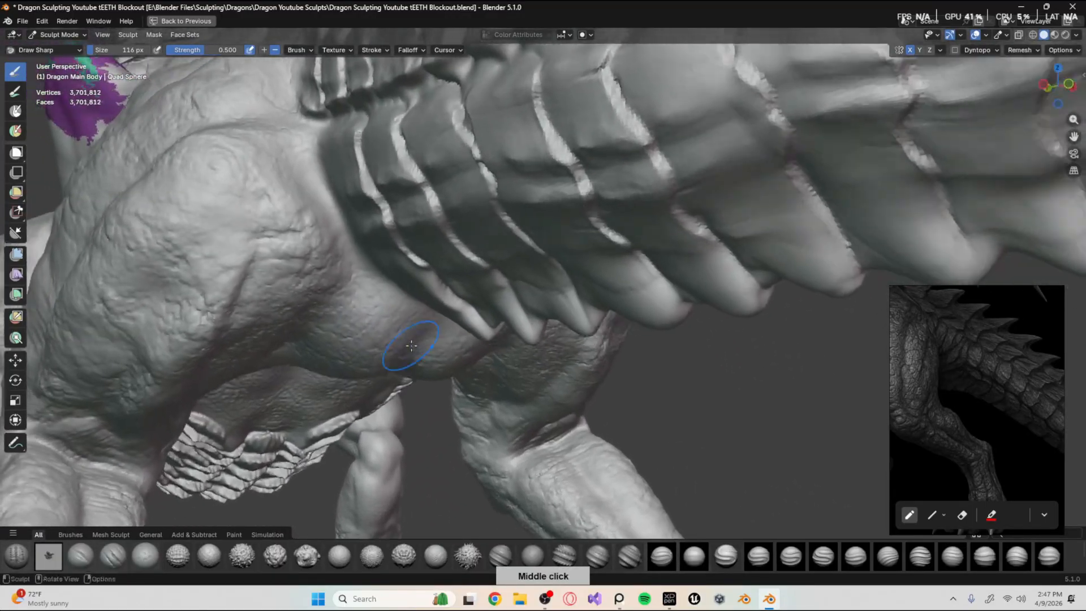
# Set Grab to 160 px and examine the first tail plates beside the hip from behind, the side and below.
pyautogui.press('g')
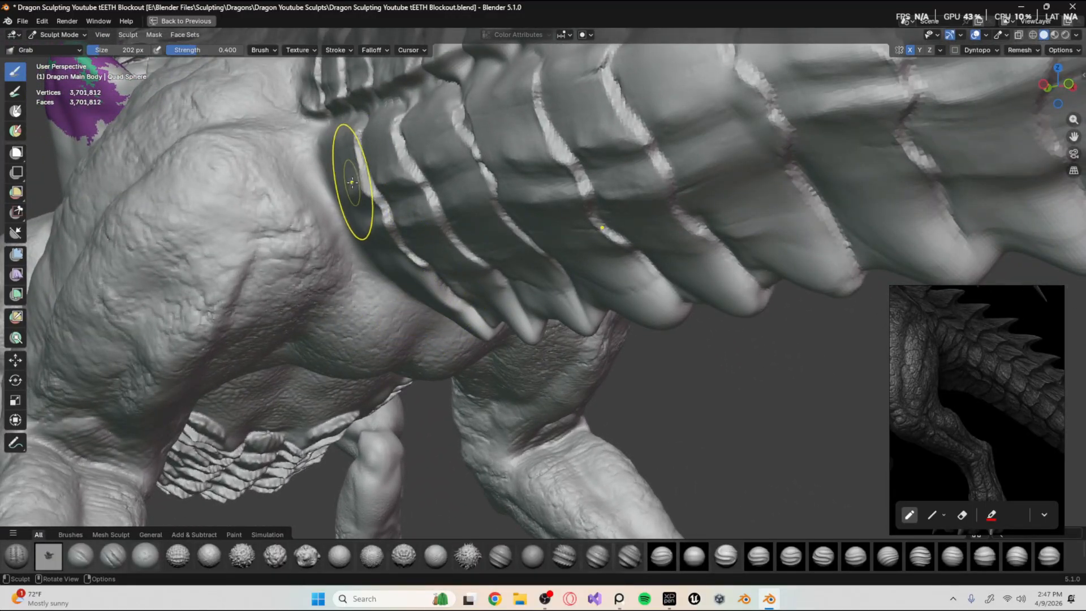
pyautogui.press('f')
pyautogui.click(401, 173)
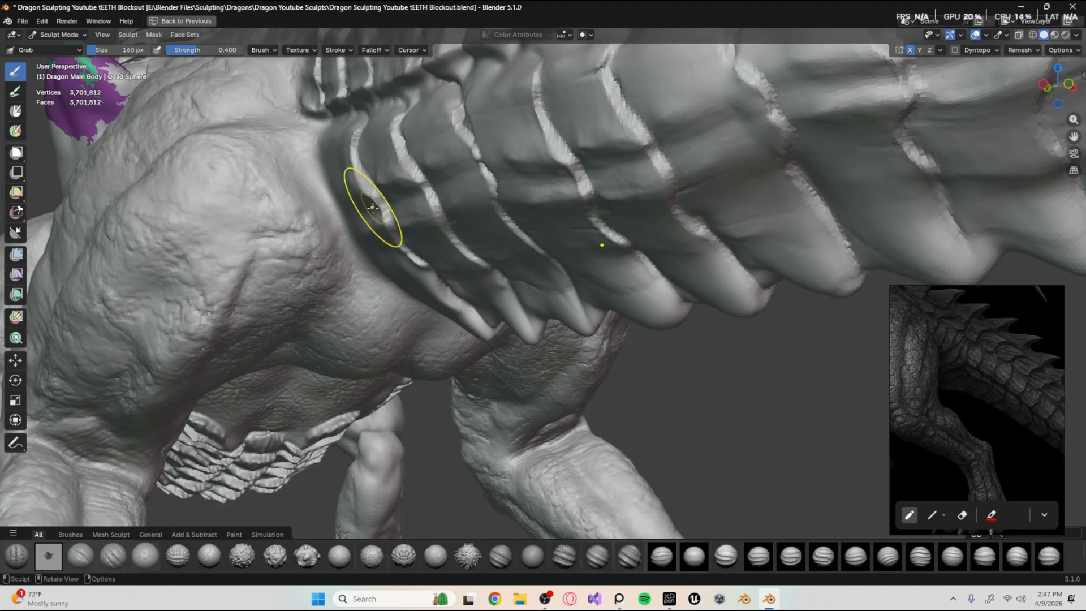
pyautogui.moveTo(384, 244); pyautogui.dragTo(402, 263, button='middle')
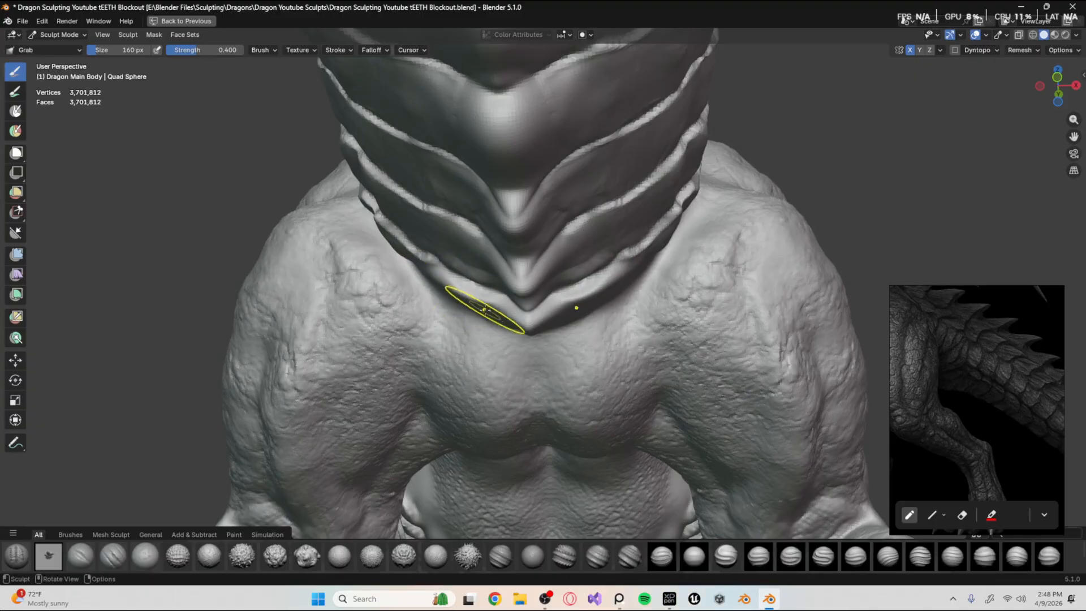
pyautogui.moveTo(462, 298); pyautogui.dragTo(380, 142, button='middle')
pyautogui.scroll(3, 504, 259)
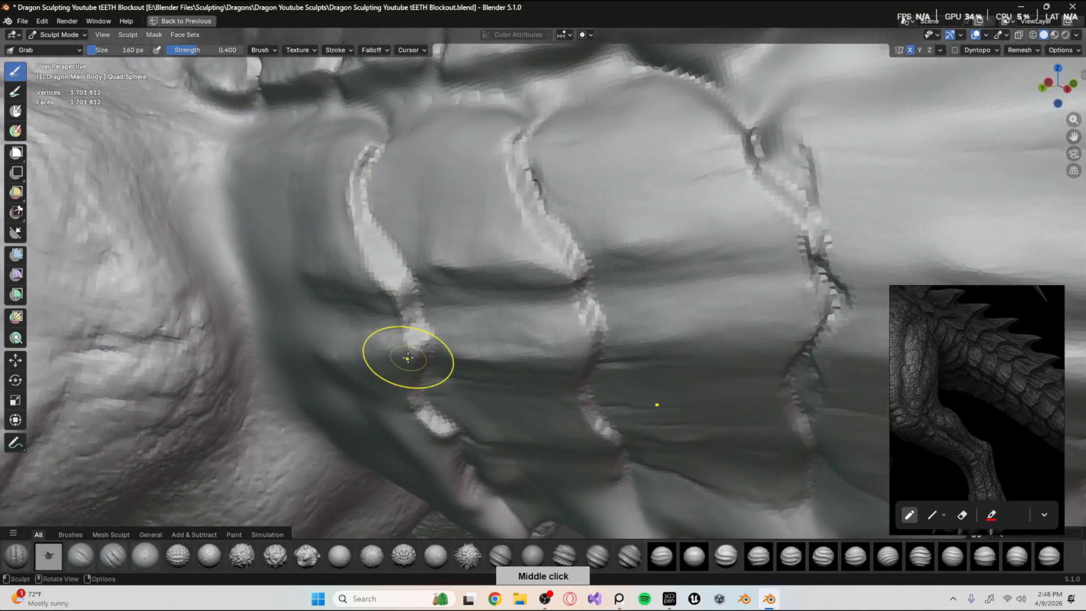
pyautogui.moveTo(453, 376); pyautogui.dragTo(490, 206, button='middle')
pyautogui.scroll(-1, 491, 350)
pyautogui.moveTo(480, 378)
pyautogui.mouseDown(button='middle')
pyautogui.moveTo(449, 383)
pyautogui.moveTo(461, 402)
pyautogui.moveTo(440, 345)
pyautogui.moveTo(394, 349)
pyautogui.mouseUp(button='middle')
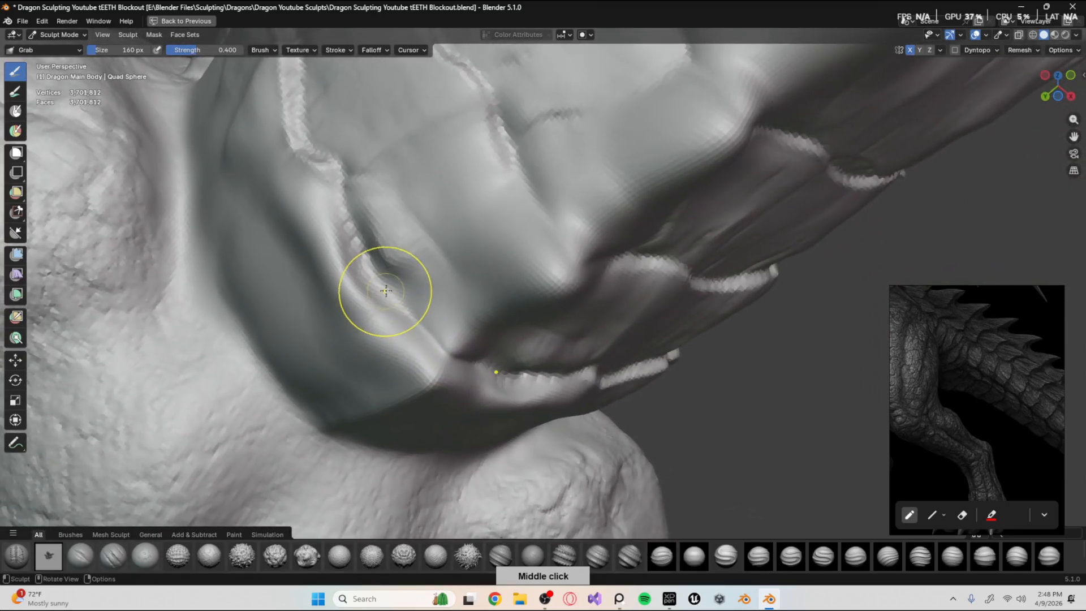
# Carve a crease along the lower edge of the first underside plate beside the hip with Draw Sharp at 144 px.
pyautogui.press('d')
pyautogui.press('f')
pyautogui.click(407, 231)
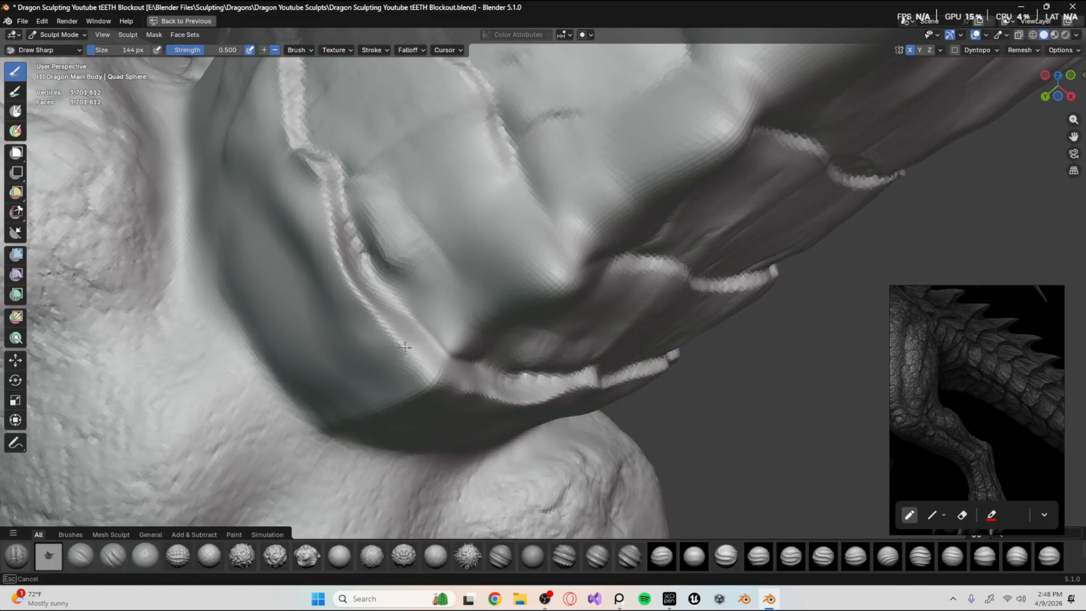
pyautogui.moveTo(437, 384); pyautogui.dragTo(385, 252, button='middle')
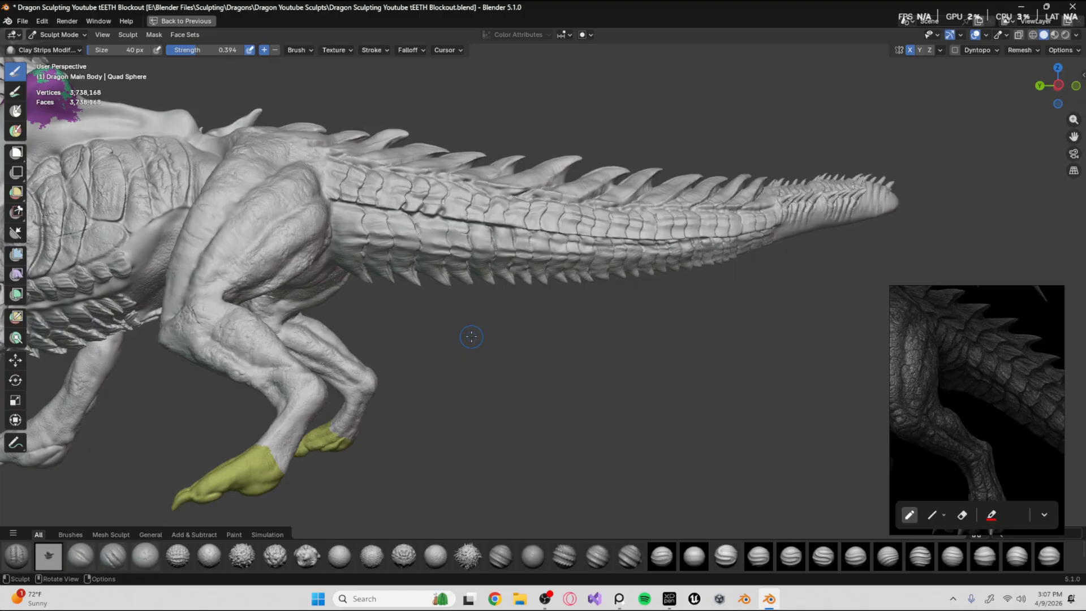
# Carve a crease across the tail where the scale plates end before the smooth tip, using Draw Sharp at 86 px.
pyautogui.moveTo(517, 219)
pyautogui.keyDown('ctrl'); pyautogui.mouseDown(button='middle')
pyautogui.moveTo(424, 317)
pyautogui.moveTo(711, 242)
pyautogui.moveTo(659, 235)
pyautogui.mouseUp(button='middle'); pyautogui.keyUp('ctrl')
pyautogui.moveTo(568, 268)
pyautogui.mouseDown(button='middle')
pyautogui.moveTo(626, 318)
pyautogui.moveTo(361, 359)
pyautogui.moveTo(413, 313)
pyautogui.mouseUp(button='middle')
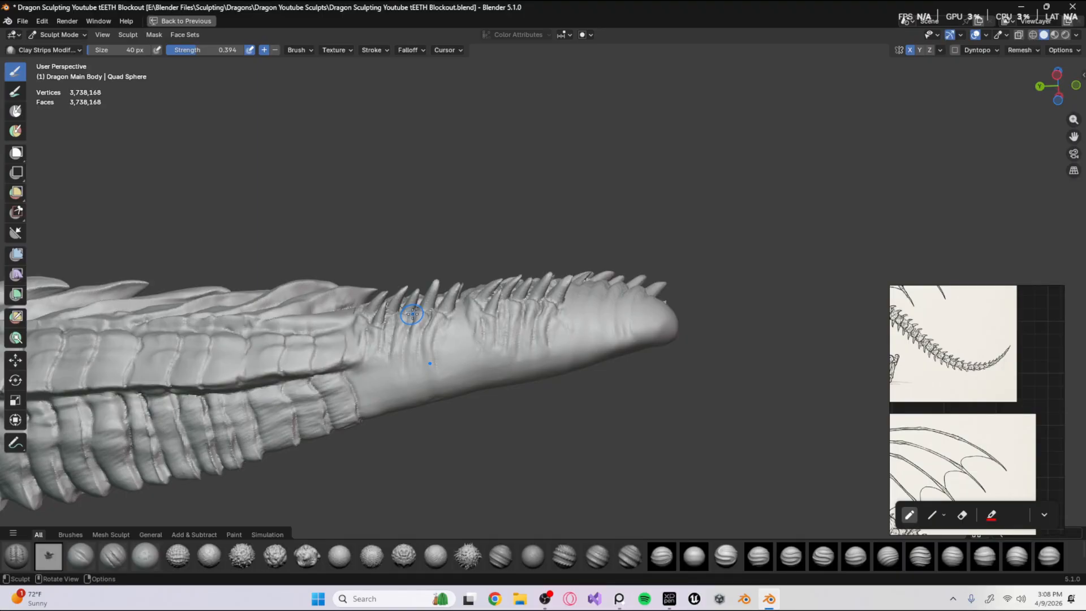
pyautogui.moveTo(429, 306); pyautogui.dragTo(413, 348, button='middle')
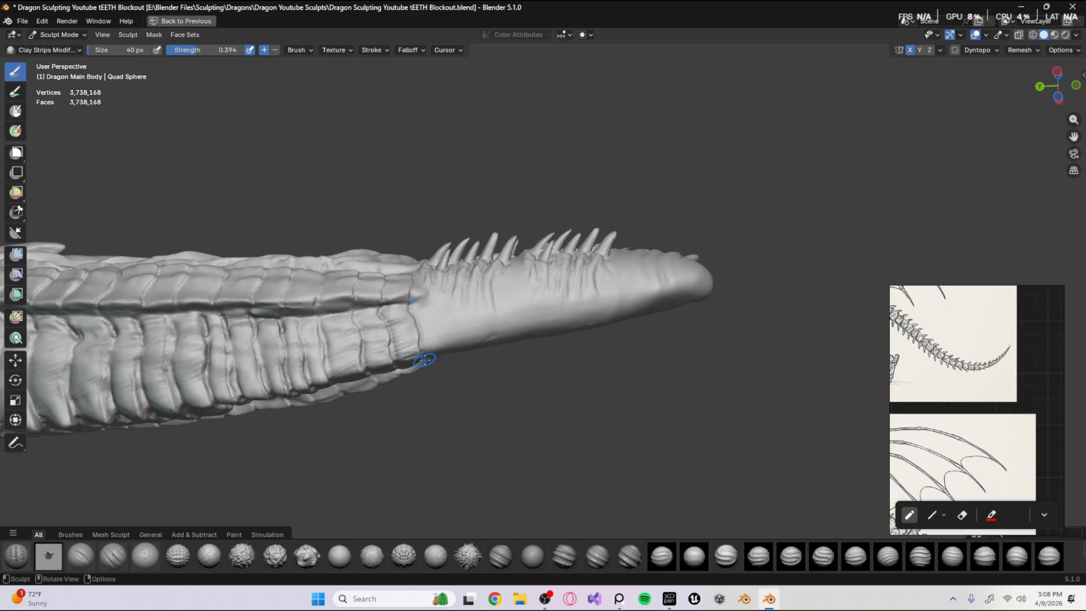
pyautogui.keyDown('ctrl'); pyautogui.moveTo(430, 311); pyautogui.dragTo(429, 250, button='middle'); pyautogui.keyUp('ctrl')
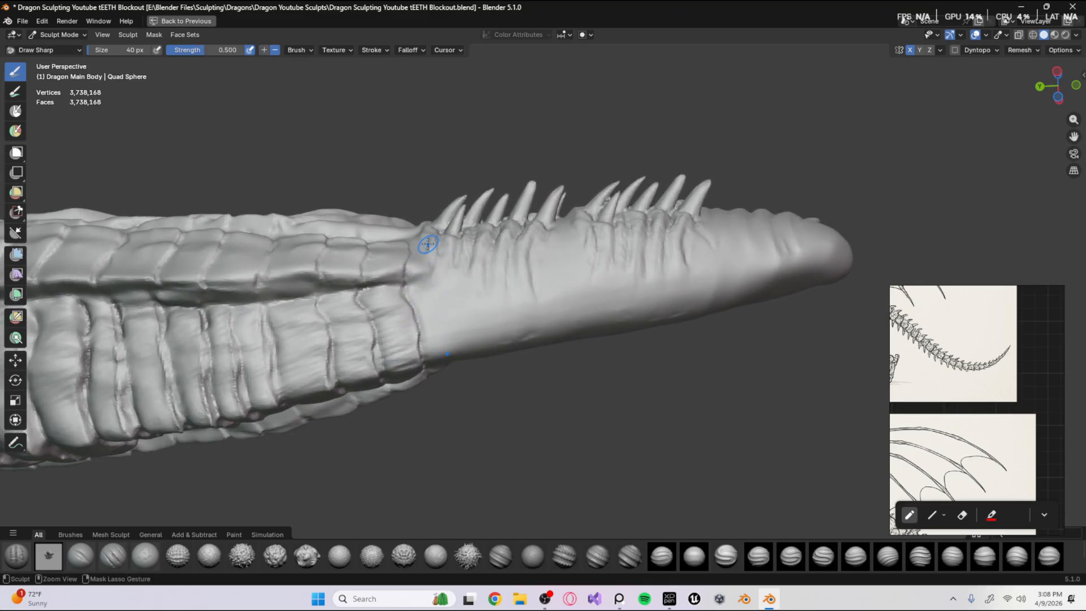
pyautogui.press('f')
pyautogui.click(440, 263)
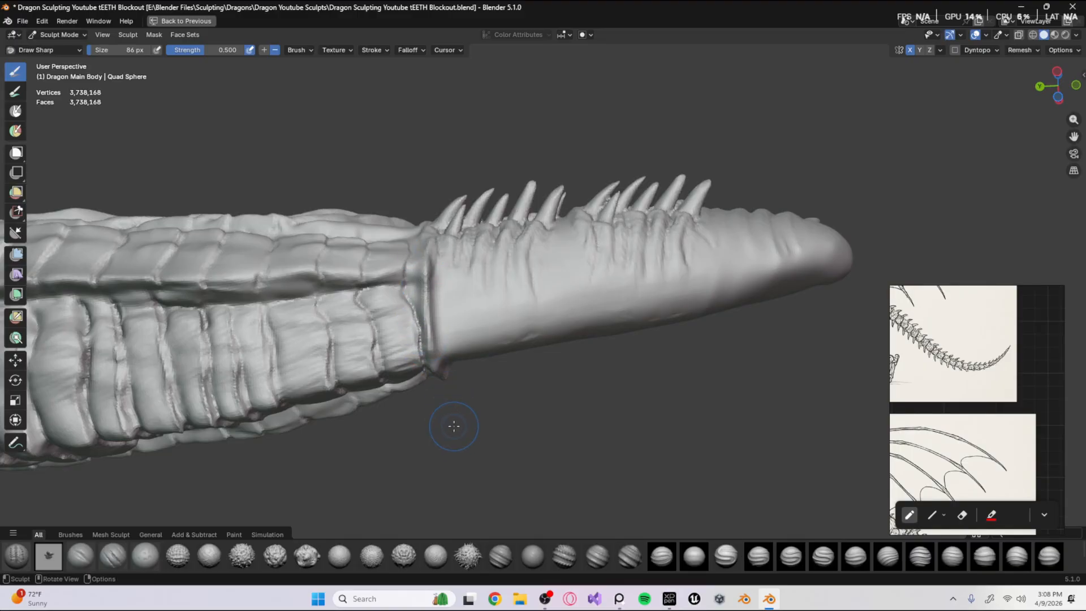
pyautogui.middleClick(374, 339)
pyautogui.moveTo(375, 339); pyautogui.dragTo(435, 286, button='middle')
pyautogui.moveTo(468, 321); pyautogui.dragTo(426, 429, button='middle')
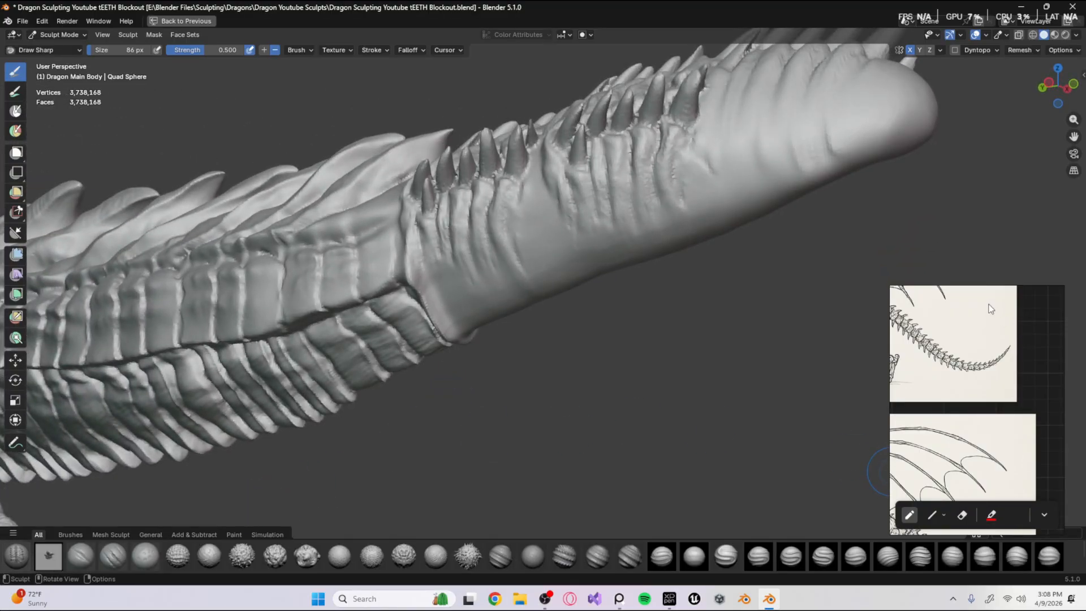
# Move the reference image window up off the brush search and filter the brushes by SPIKES.
pyautogui.moveTo(989, 305); pyautogui.dragTo(998, 159, button='right')
pyautogui.click(1015, 529)
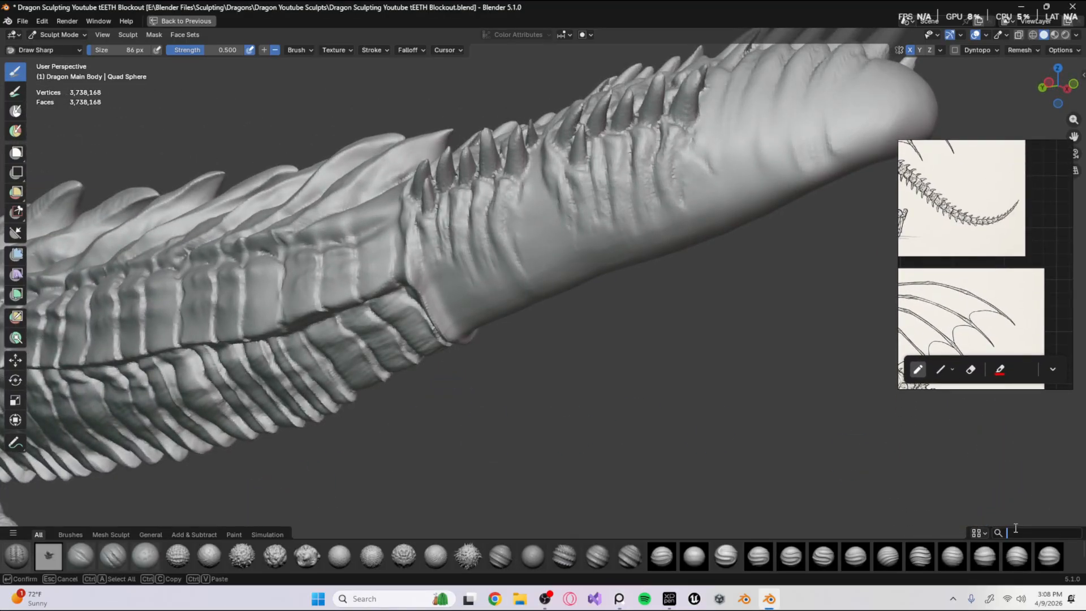
pyautogui.write('SPIK')
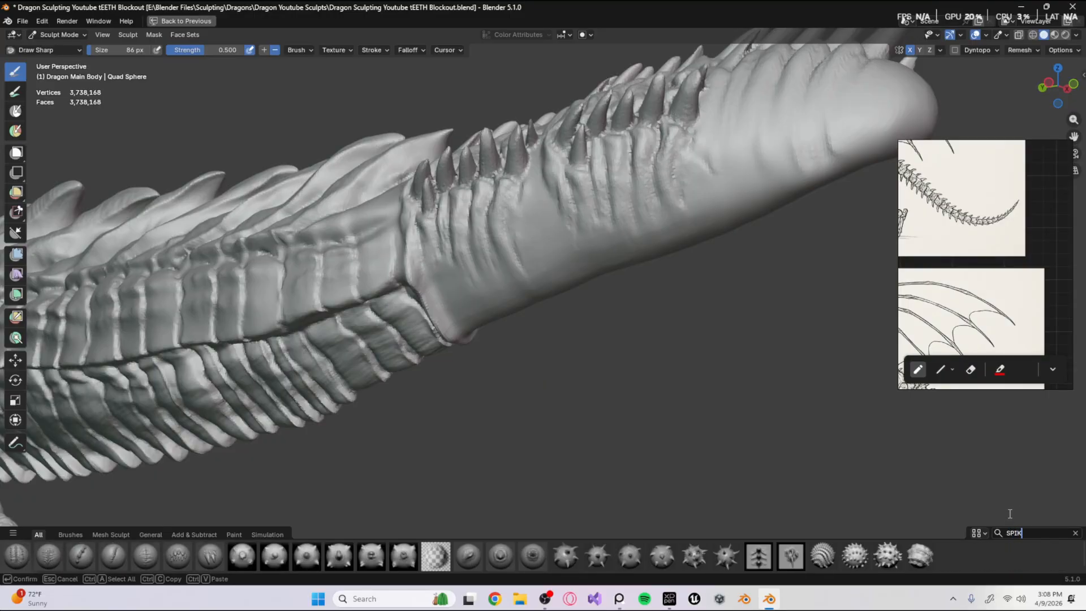
pyautogui.write('ESX')
pyautogui.press('BackSpace')
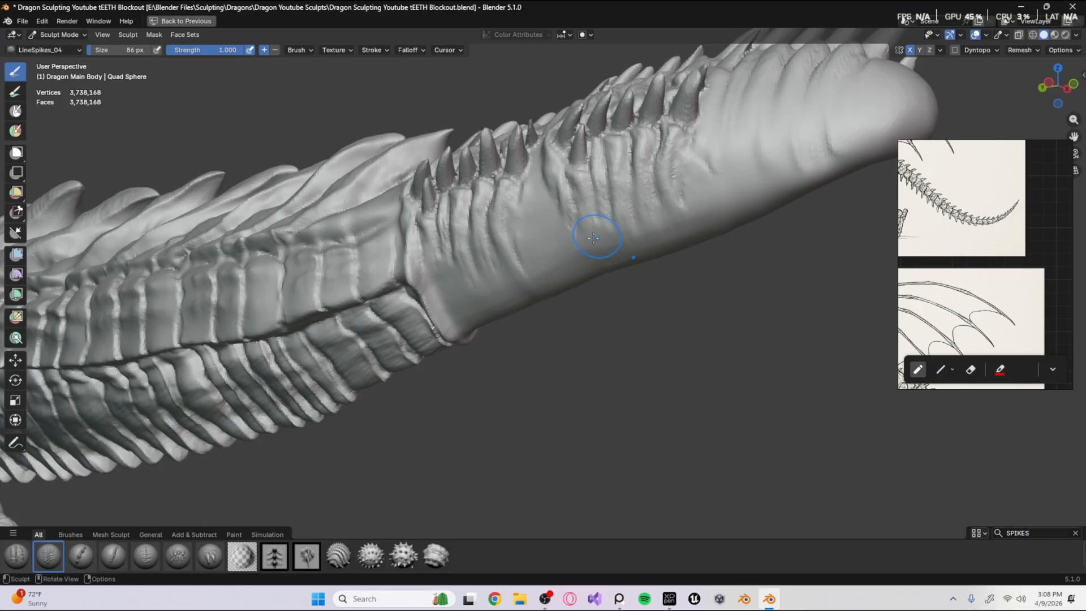
# Test the LineSpikes_04 brush on the tail tip, undo the stroke and set its stroke method to Airbrush.
pyautogui.moveTo(526, 275); pyautogui.dragTo(530, 272)
pyautogui.hotkey('ctrl', 'z')
pyautogui.click(303, 50)
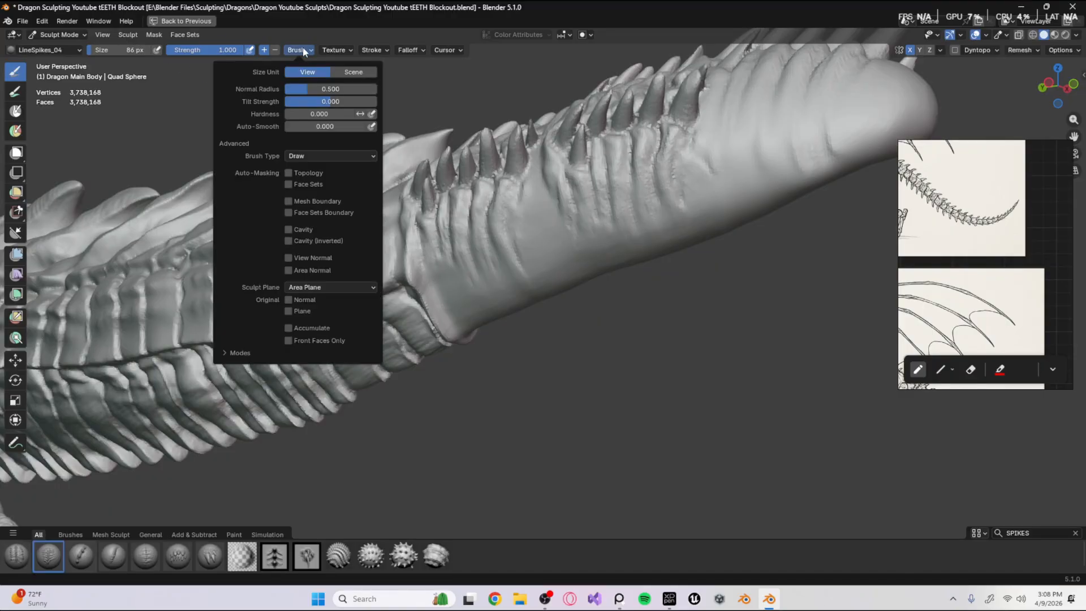
pyautogui.click(372, 50)
pyautogui.click(384, 72)
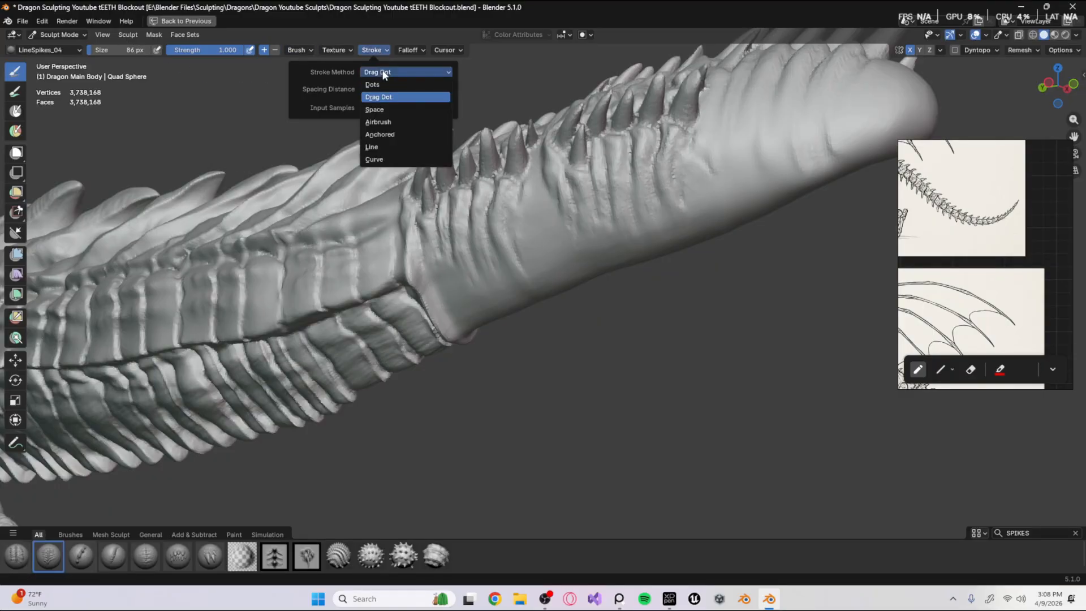
pyautogui.click(387, 121)
# Cover the side and underside of the bare tail tip with rows of spikes using LineSpikes_04 at 86 px.
pyautogui.moveTo(538, 298); pyautogui.dragTo(541, 266, button='middle')
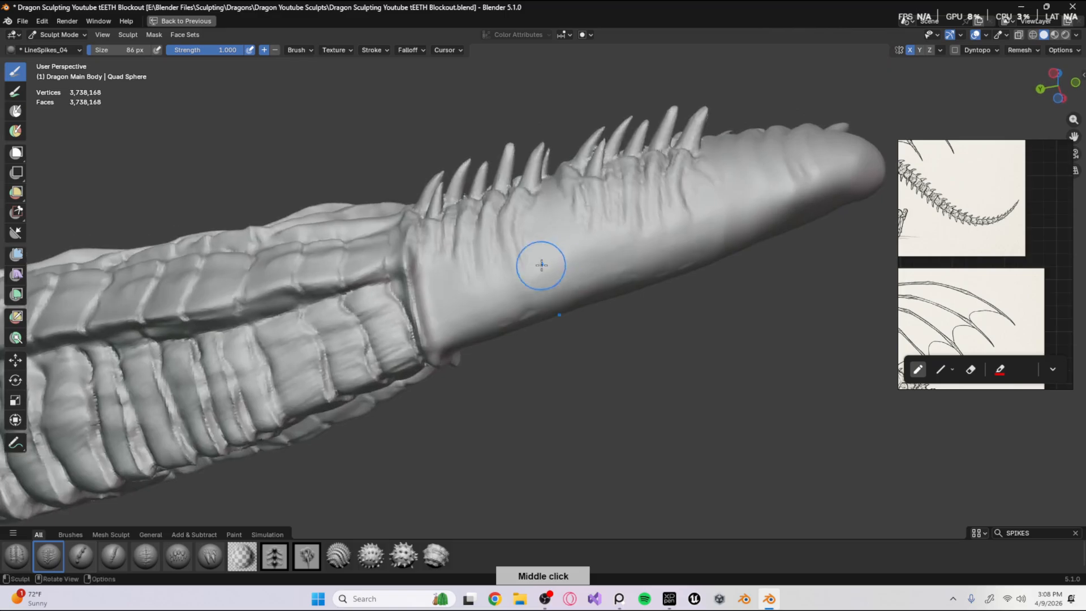
pyautogui.moveTo(487, 304); pyautogui.dragTo(553, 326)
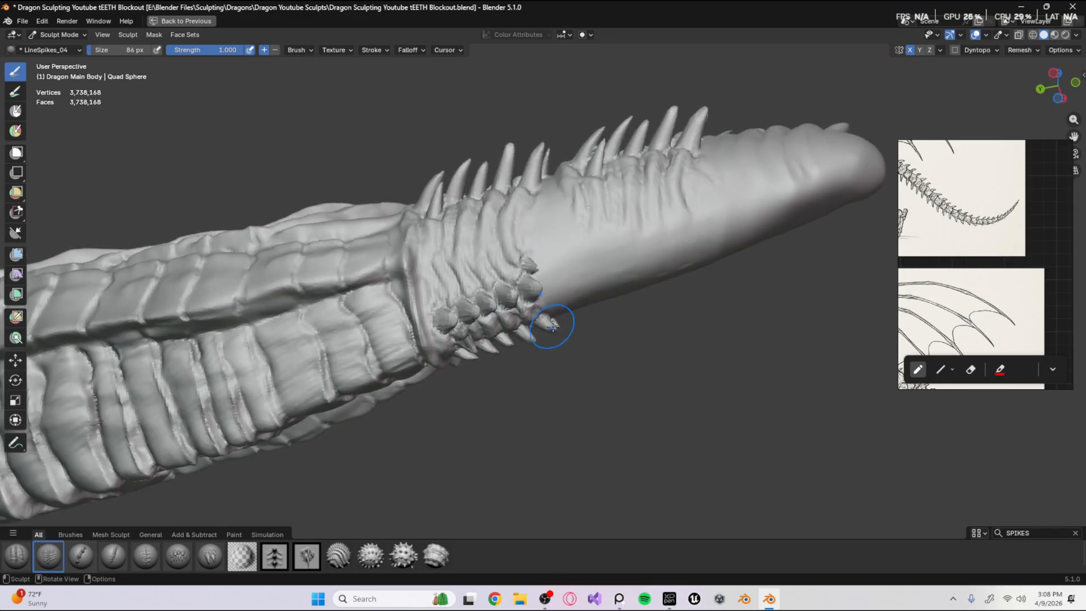
pyautogui.moveTo(553, 326)
pyautogui.mouseDown(button='middle')
pyautogui.moveTo(572, 328)
pyautogui.moveTo(459, 328)
pyautogui.moveTo(423, 306)
pyautogui.mouseUp(button='middle')
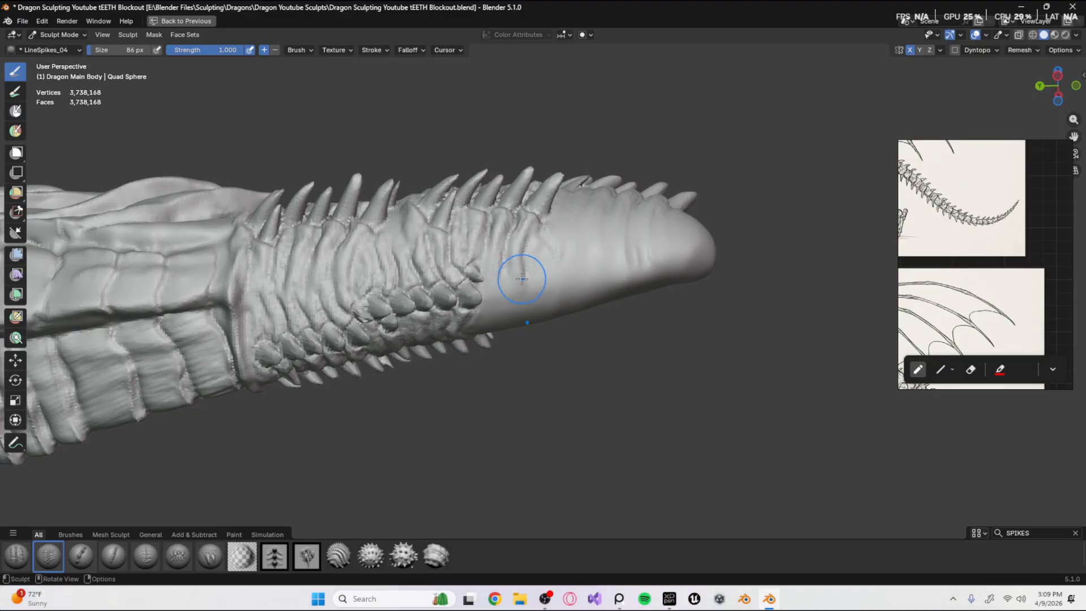
pyautogui.moveTo(521, 272)
pyautogui.mouseDown(button='middle')
pyautogui.moveTo(515, 385)
pyautogui.moveTo(551, 340)
pyautogui.moveTo(483, 359)
pyautogui.moveTo(484, 243)
pyautogui.mouseUp(button='middle')
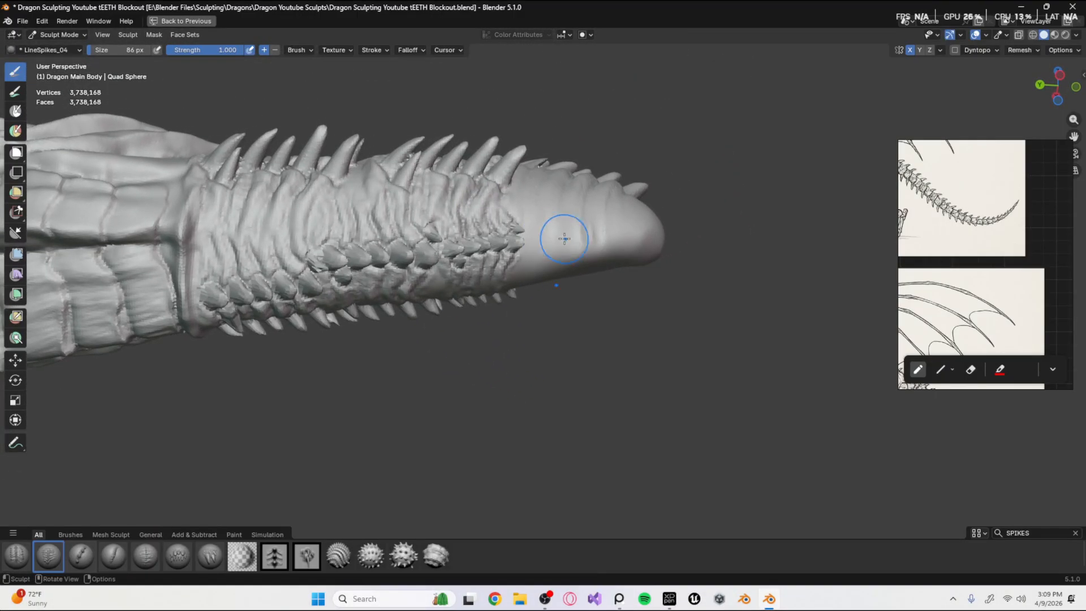
pyautogui.moveTo(563, 238)
pyautogui.mouseDown(button='middle')
pyautogui.moveTo(495, 300)
pyautogui.moveTo(454, 235)
pyautogui.moveTo(463, 307)
pyautogui.moveTo(359, 338)
pyautogui.moveTo(405, 238)
pyautogui.moveTo(507, 257)
pyautogui.mouseUp(button='middle')
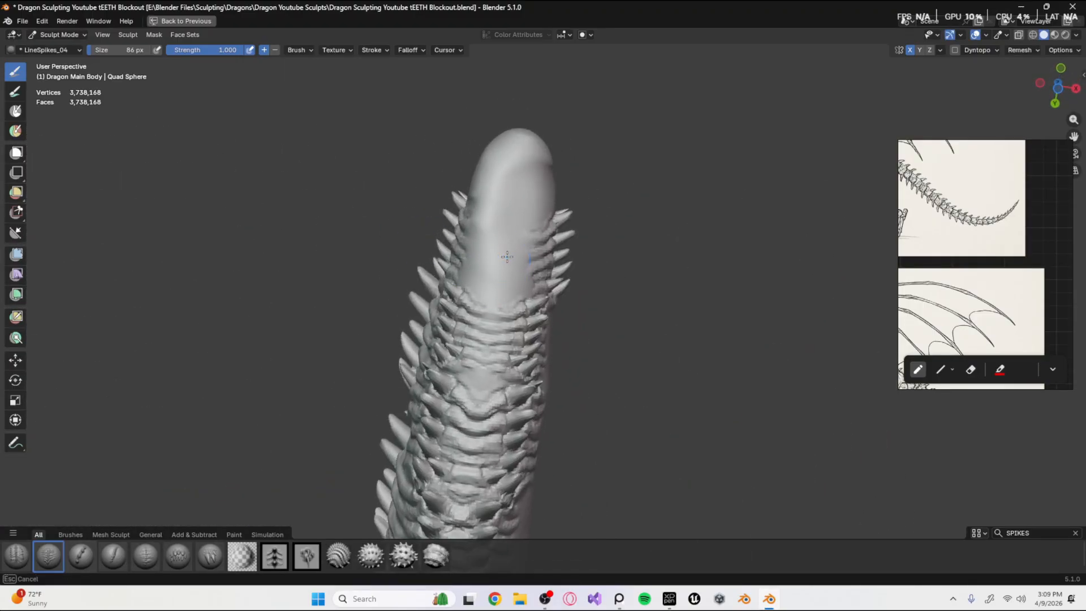
pyautogui.moveTo(492, 351); pyautogui.dragTo(569, 344, button='middle')
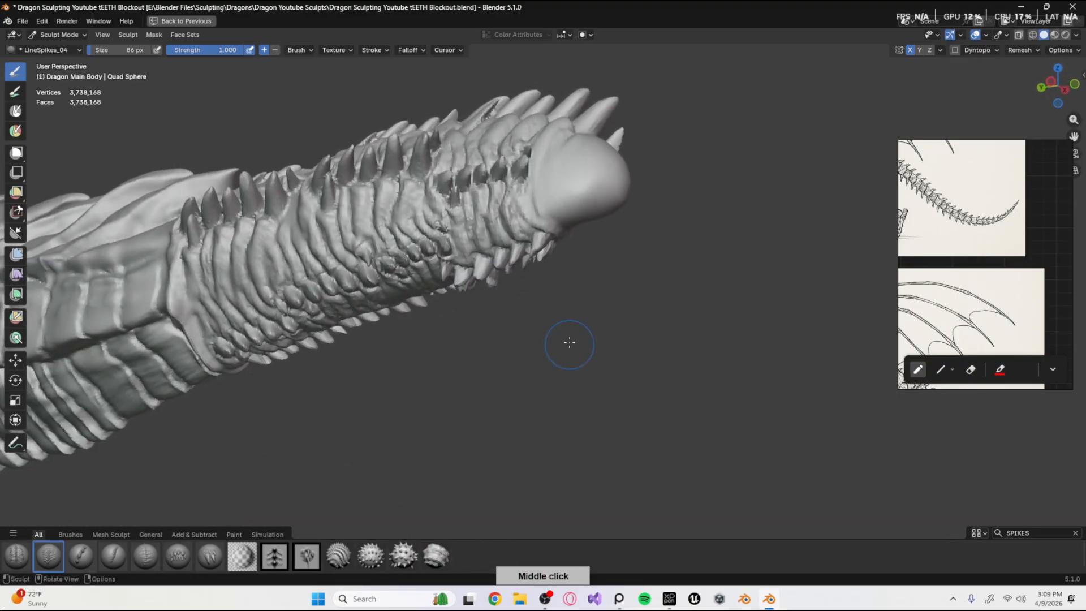
pyautogui.moveTo(578, 189)
pyautogui.mouseDown(button='middle')
pyautogui.moveTo(558, 286)
pyautogui.moveTo(626, 214)
pyautogui.moveTo(651, 269)
pyautogui.moveTo(650, 136)
pyautogui.moveTo(655, 283)
pyautogui.mouseUp(button='middle')
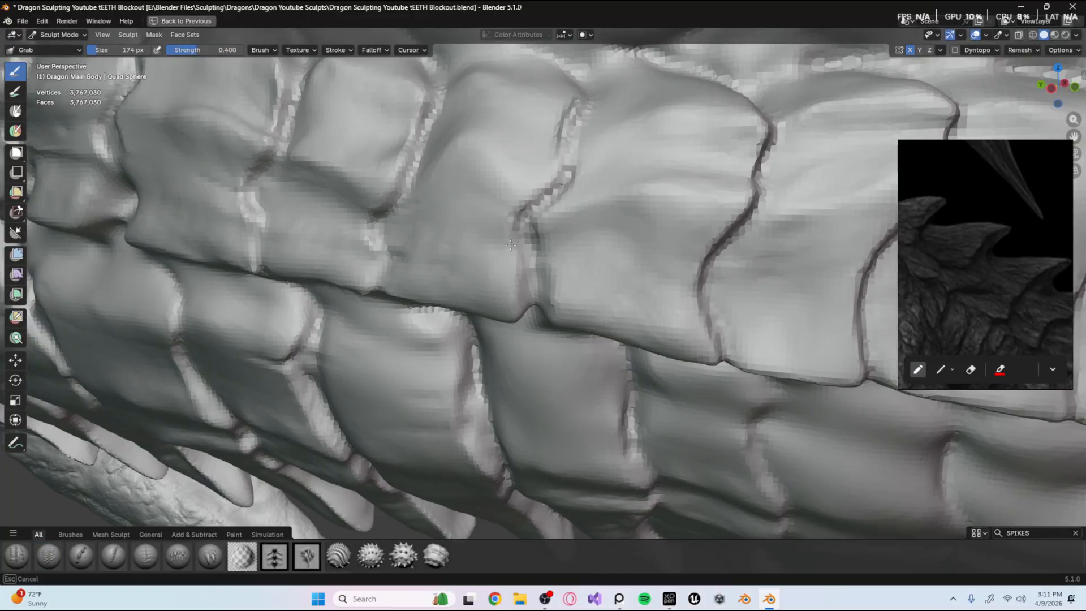
# Adjust the edges of the upper side scales midway along the tail with Grab at 174 px and a slightly smaller size.
pyautogui.moveTo(526, 266)
pyautogui.mouseDown(button='middle')
pyautogui.moveTo(545, 252)
pyautogui.moveTo(563, 287)
pyautogui.moveTo(572, 245)
pyautogui.mouseUp(button='middle')
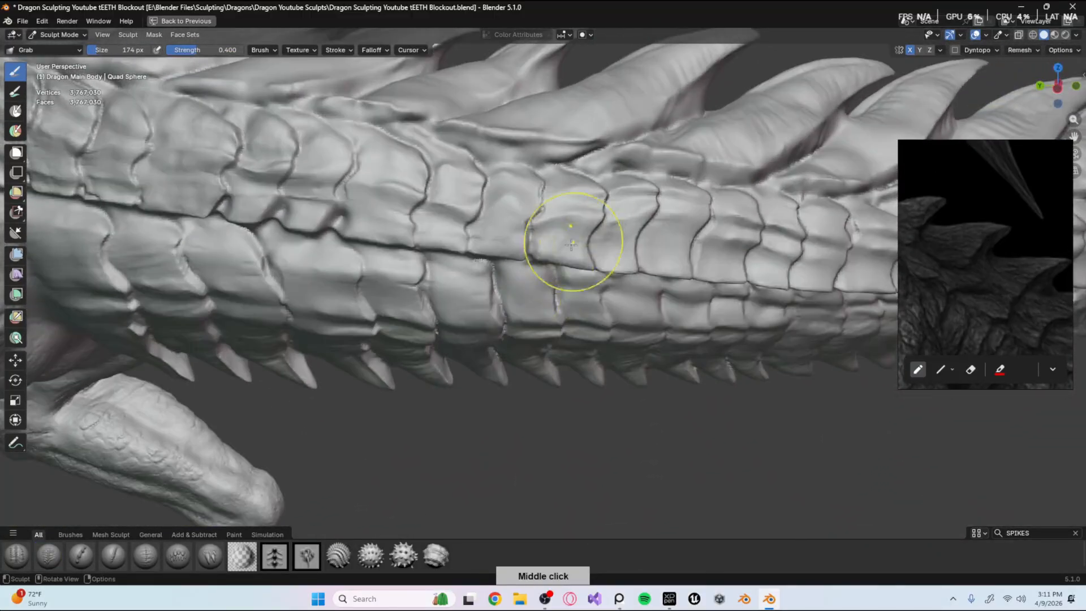
pyautogui.moveTo(584, 220); pyautogui.dragTo(586, 231)
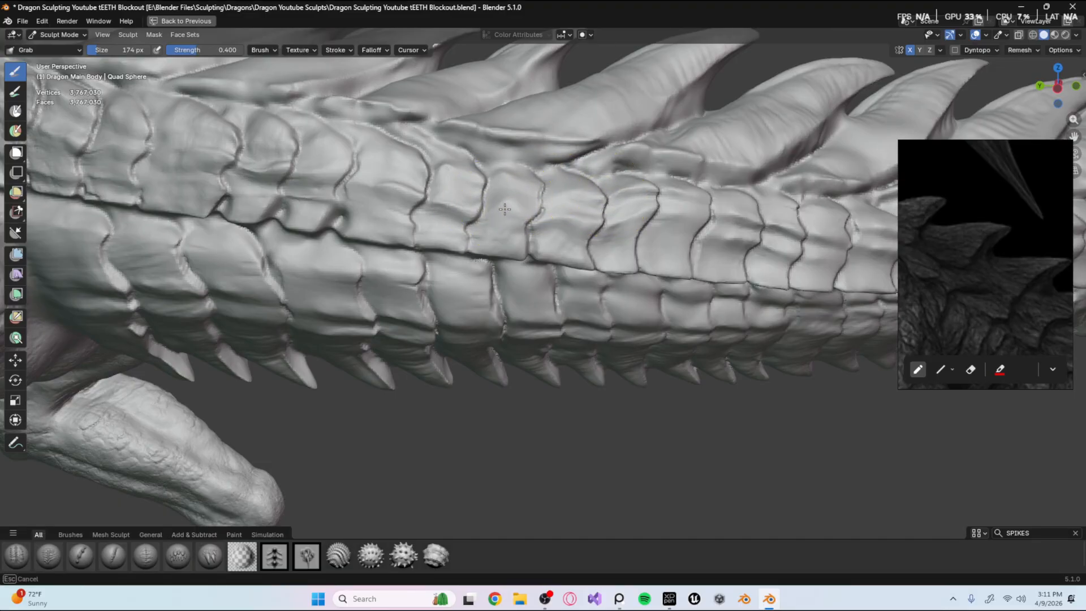
pyautogui.press('[')
pyautogui.moveTo(506, 176); pyautogui.dragTo(512, 176)
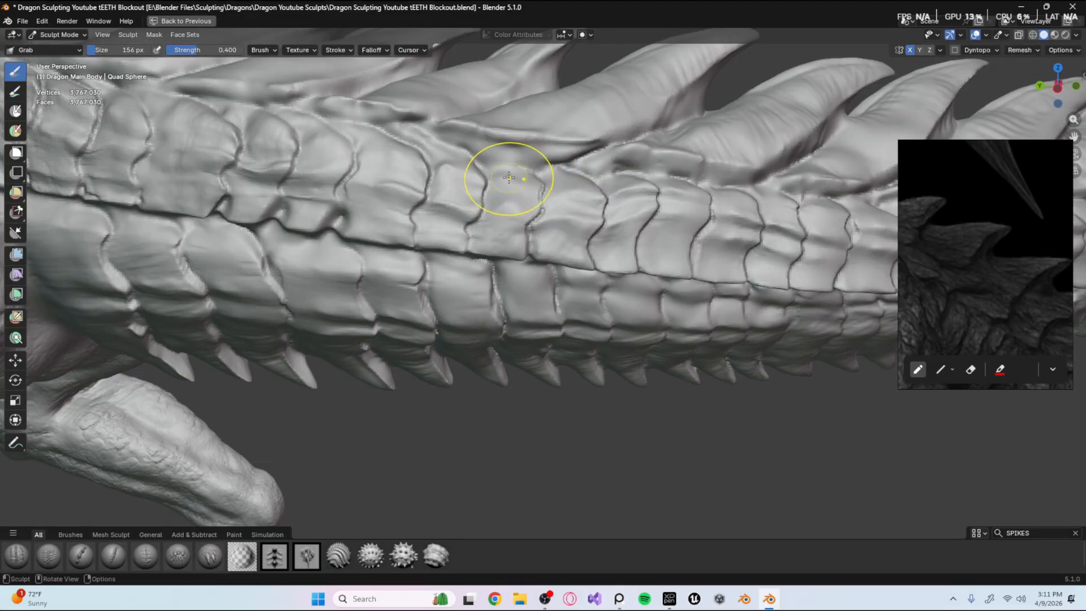
# Examine the wing stumps, shoulders and neck scales up close and from the side.
pyautogui.keyDown('ctrl'); pyautogui.moveTo(618, 162); pyautogui.dragTo(458, 439, button='middle'); pyautogui.keyUp('ctrl')
pyautogui.keyDown('shift'); pyautogui.moveTo(422, 305); pyautogui.dragTo(416, 187, button='middle'); pyautogui.keyUp('shift')
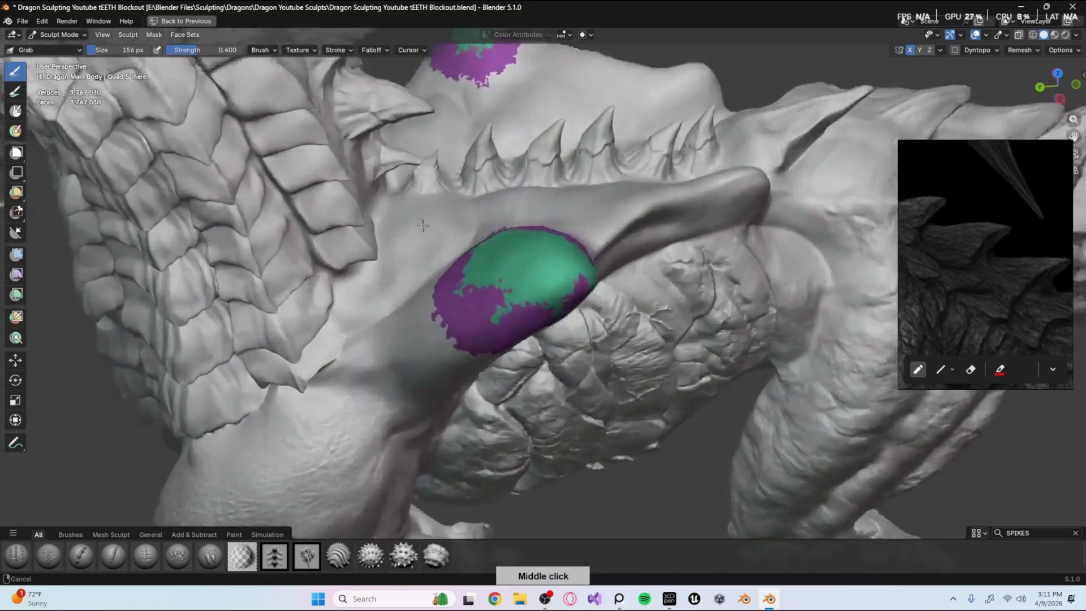
pyautogui.moveTo(427, 334); pyautogui.dragTo(439, 254, button='middle')
pyautogui.keyDown('ctrl'); pyautogui.moveTo(541, 178); pyautogui.dragTo(451, 356, button='middle'); pyautogui.keyUp('ctrl')
pyautogui.keyDown('shift'); pyautogui.moveTo(498, 249); pyautogui.dragTo(554, 398, button='middle'); pyautogui.keyUp('shift')
pyautogui.keyDown('ctrl'); pyautogui.moveTo(475, 291); pyautogui.dragTo(566, 209, button='middle'); pyautogui.keyUp('ctrl')
pyautogui.keyDown('ctrl'); pyautogui.moveTo(544, 255); pyautogui.dragTo(527, 306, button='middle'); pyautogui.keyUp('ctrl')
pyautogui.keyDown('shift'); pyautogui.moveTo(510, 226); pyautogui.dragTo(537, 305, button='middle'); pyautogui.keyUp('shift')
pyautogui.keyDown('ctrl'); pyautogui.moveTo(532, 306); pyautogui.dragTo(569, 218, button='middle'); pyautogui.keyUp('ctrl')
pyautogui.moveTo(568, 217); pyautogui.dragTo(532, 295, button='middle')
pyautogui.keyDown('shift'); pyautogui.moveTo(715, 241); pyautogui.dragTo(333, 242, button='middle'); pyautogui.keyUp('shift')
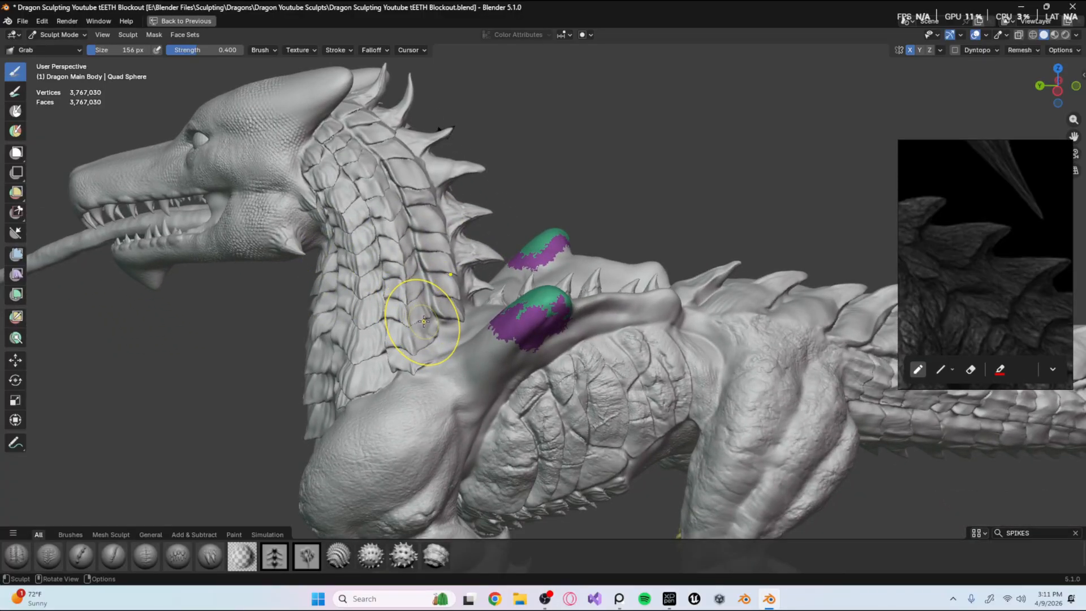
# Examine the scaled head up close and the whole dragon from the side.
pyautogui.keyDown('shift'); pyautogui.moveTo(268, 322); pyautogui.dragTo(606, 431, button='middle'); pyautogui.keyUp('shift')
pyautogui.keyDown('ctrl'); pyautogui.moveTo(605, 431); pyautogui.dragTo(532, 175, button='middle'); pyautogui.keyUp('ctrl')
pyautogui.keyDown('shift'); pyautogui.moveTo(532, 175); pyautogui.dragTo(626, 191, button='middle'); pyautogui.keyUp('shift')
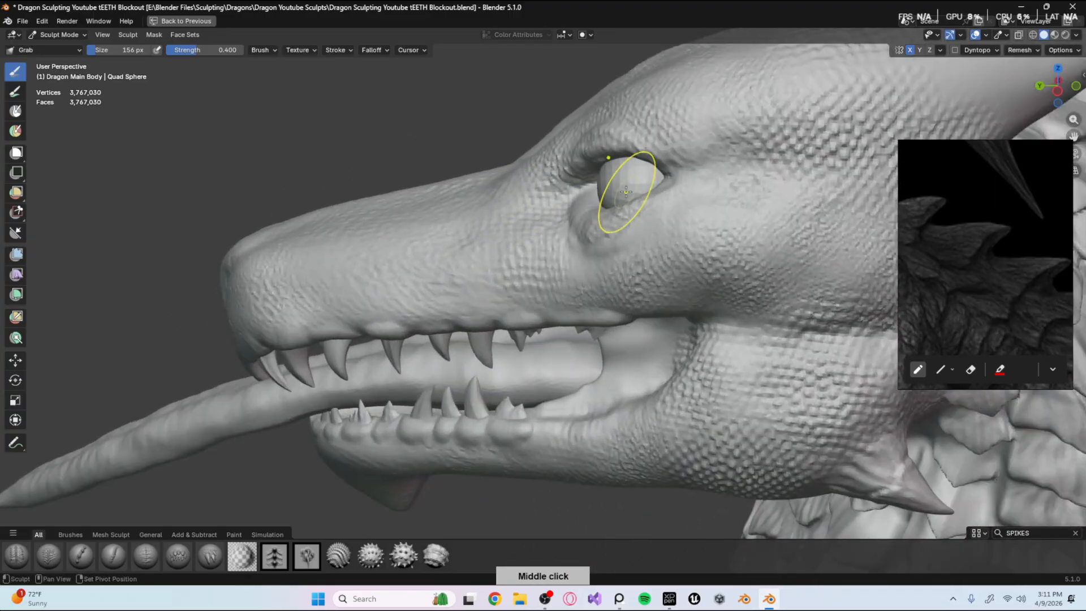
pyautogui.moveTo(553, 253); pyautogui.dragTo(391, 292, button='middle')
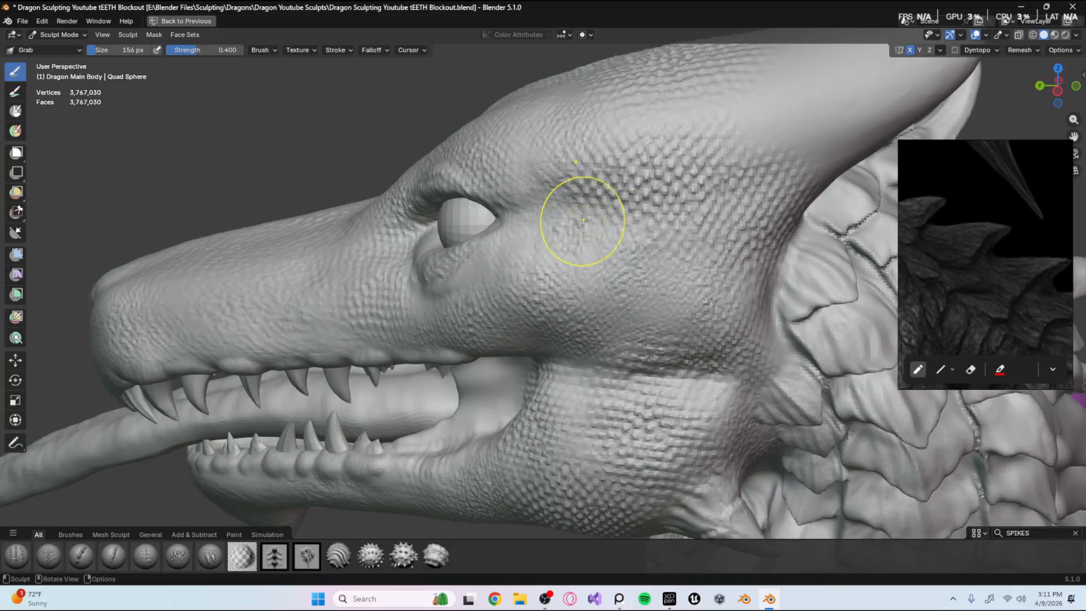
pyautogui.keyDown('ctrl'); pyautogui.moveTo(621, 220); pyautogui.dragTo(199, 233, button='middle'); pyautogui.keyUp('ctrl')
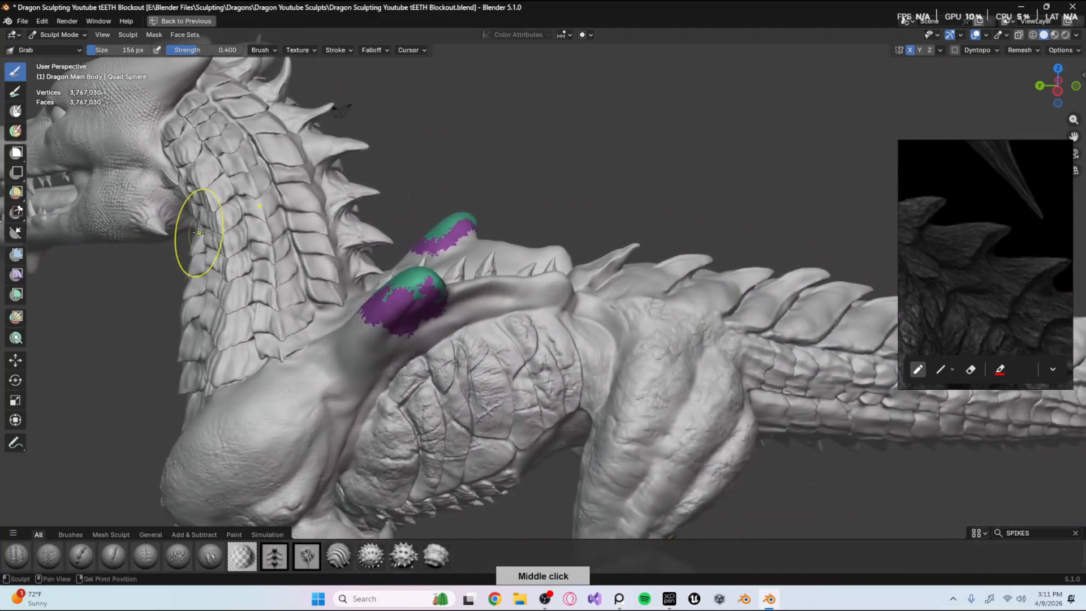
pyautogui.keyDown('ctrl'); pyautogui.moveTo(704, 328); pyautogui.dragTo(252, 249, button='middle'); pyautogui.keyUp('ctrl')
pyautogui.moveTo(402, 266); pyautogui.dragTo(609, 323, button='middle')
pyautogui.scroll(-5, 640, 210)
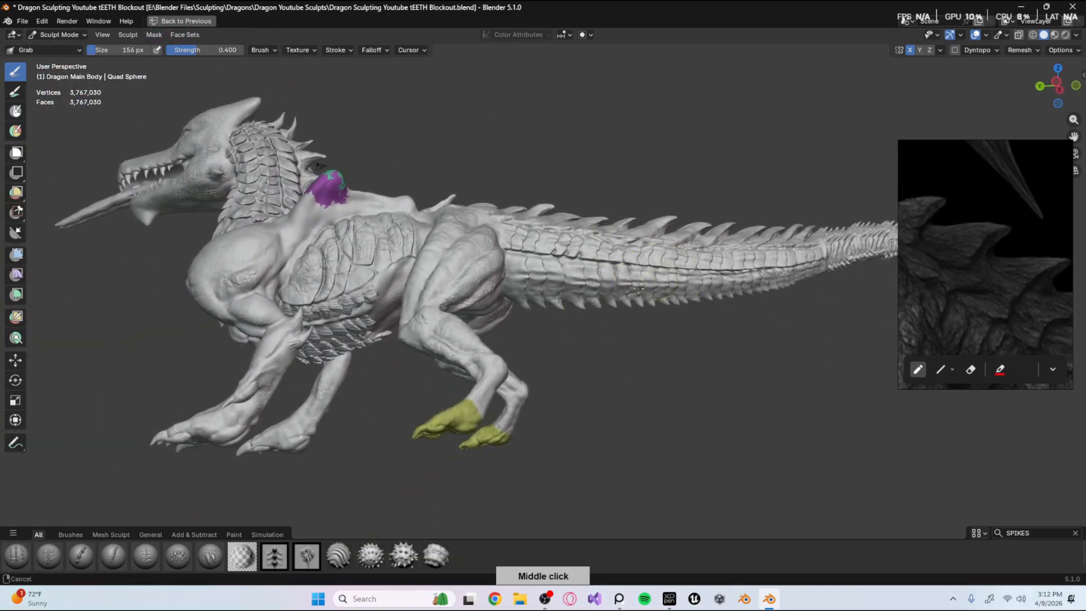
# Reshape the small upper side scales near the tail base with Grab at 156 px, and reduce the brush to 98 px.
pyautogui.keyDown('shift'); pyautogui.moveTo(718, 257); pyautogui.dragTo(548, 311, button='middle'); pyautogui.keyUp('shift')
pyautogui.scroll(5, 606, 249)
pyautogui.moveTo(625, 238); pyautogui.dragTo(595, 286, button='middle')
pyautogui.keyDown('shift'); pyautogui.moveTo(589, 278); pyautogui.dragTo(767, 245, button='middle'); pyautogui.keyUp('shift')
pyautogui.scroll(-3, 633, 249)
pyautogui.keyDown('shift'); pyautogui.moveTo(524, 243); pyautogui.dragTo(588, 278, button='middle'); pyautogui.keyUp('shift')
pyautogui.moveTo(551, 277); pyautogui.dragTo(531, 311, button='middle')
pyautogui.keyDown('ctrl'); pyautogui.moveTo(552, 206); pyautogui.dragTo(587, 151, button='middle'); pyautogui.keyUp('ctrl')
pyautogui.keyDown('shift'); pyautogui.moveTo(498, 295); pyautogui.dragTo(503, 243, button='middle'); pyautogui.keyUp('shift')
pyautogui.keyDown('ctrl'); pyautogui.moveTo(486, 318); pyautogui.dragTo(495, 289, button='middle'); pyautogui.keyUp('ctrl')
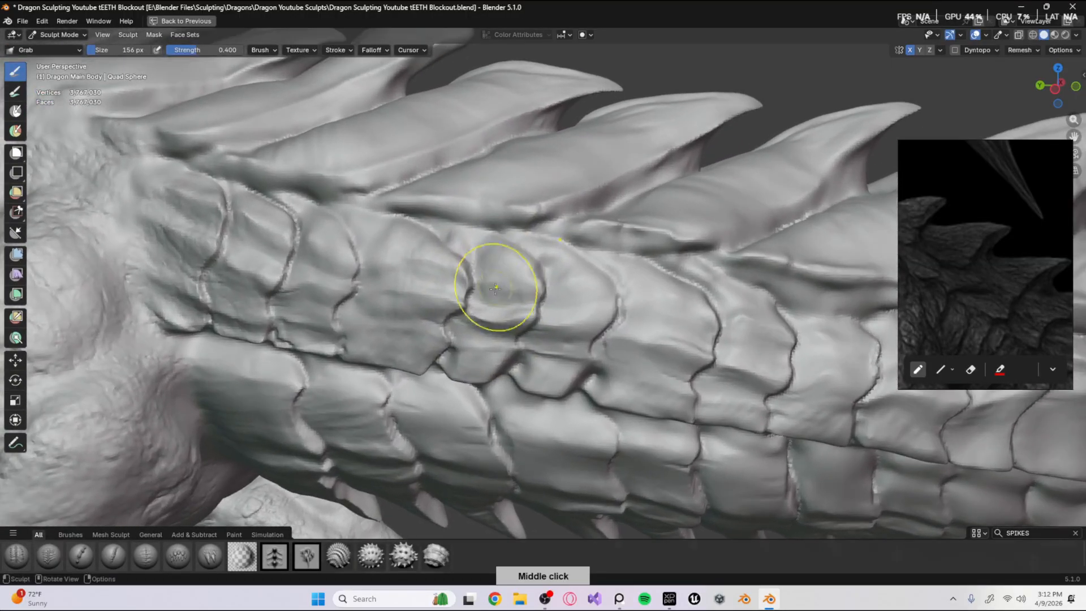
pyautogui.moveTo(495, 300); pyautogui.dragTo(500, 290)
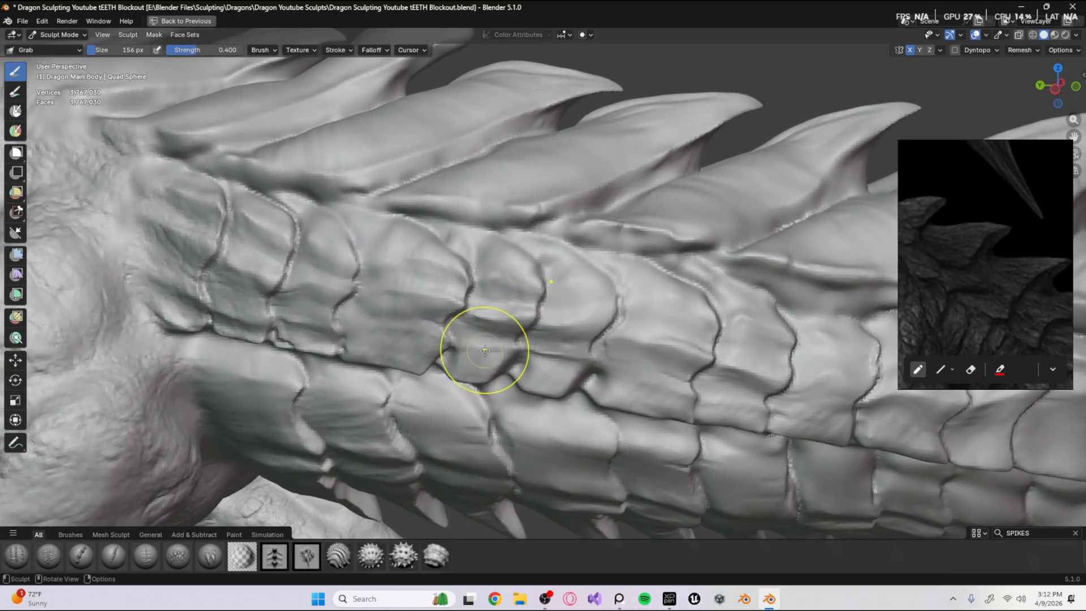
pyautogui.moveTo(492, 289)
pyautogui.mouseDown()
pyautogui.moveTo(514, 282)
pyautogui.moveTo(509, 255)
pyautogui.moveTo(502, 289)
pyautogui.mouseUp()
pyautogui.press('f')
pyautogui.click(488, 287)
# Examine the neck, torso and tail base together from the side.
pyautogui.moveTo(591, 253)
pyautogui.keyDown('ctrl'); pyautogui.mouseDown(button='middle')
pyautogui.moveTo(581, 274)
pyautogui.moveTo(351, 385)
pyautogui.moveTo(647, 476)
pyautogui.mouseUp(button='middle'); pyautogui.keyUp('ctrl')
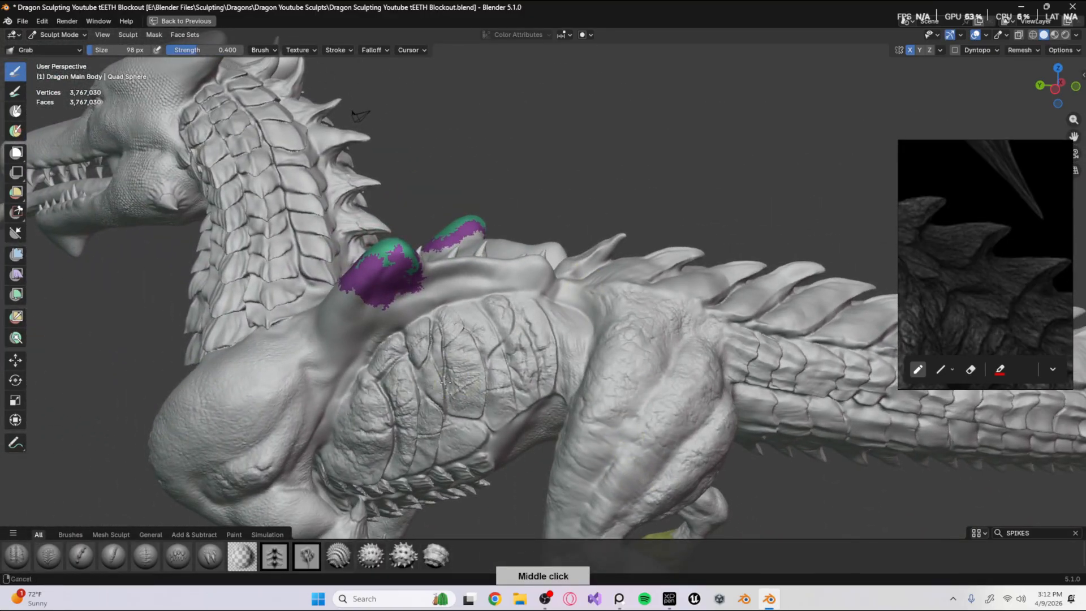
pyautogui.moveTo(345, 359)
pyautogui.keyDown('shift'); pyautogui.mouseDown(button='middle')
pyautogui.moveTo(580, 513)
pyautogui.moveTo(396, 286)
pyautogui.moveTo(419, 243)
pyautogui.mouseUp(button='middle'); pyautogui.keyUp('shift')
pyautogui.moveTo(380, 328); pyautogui.dragTo(407, 371, button='middle')
pyautogui.rightClick(407, 370)
pyautogui.middleClick(527, 235)
pyautogui.keyDown('ctrl'); pyautogui.moveTo(526, 253); pyautogui.dragTo(534, 322, button='middle'); pyautogui.keyUp('ctrl')
pyautogui.keyDown('ctrl'); pyautogui.moveTo(687, 287); pyautogui.dragTo(507, 367, button='middle'); pyautogui.keyUp('ctrl')
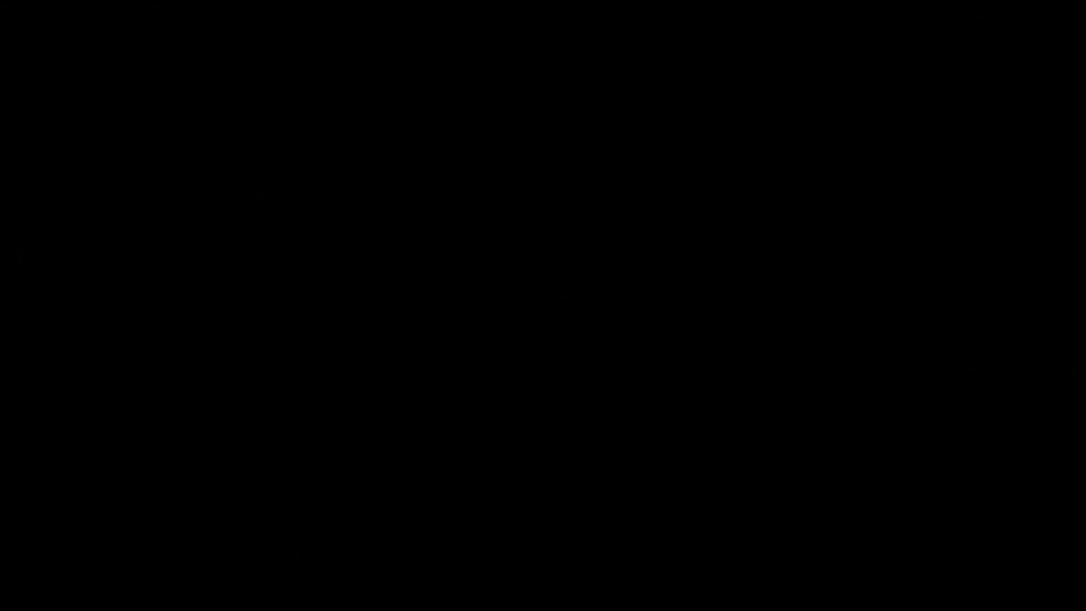